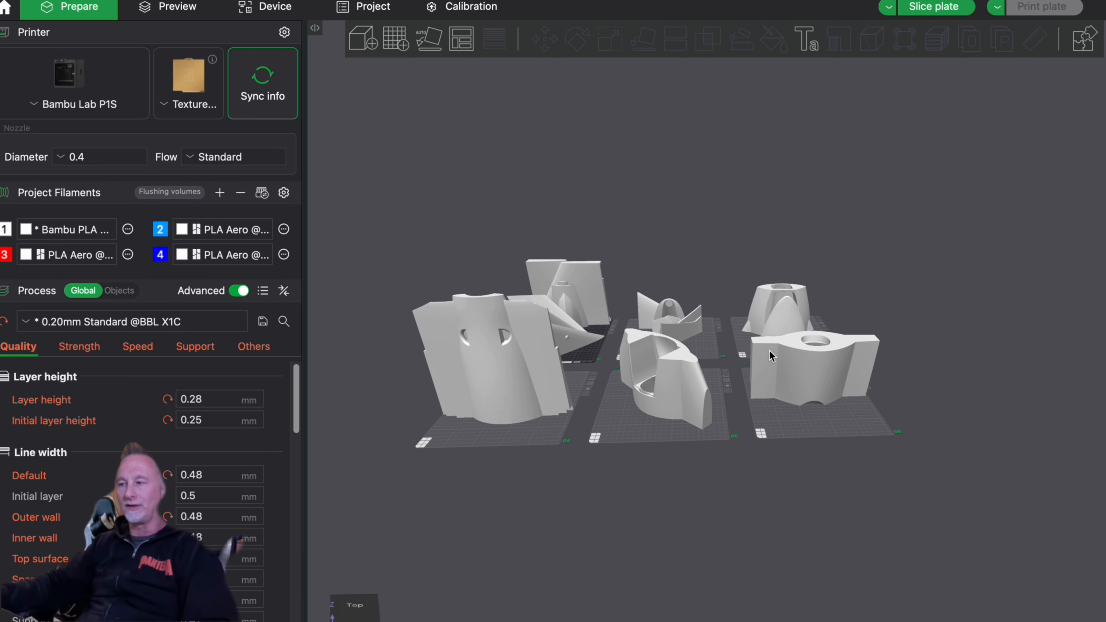
# - Select the winged body part with the round through hole on plate 06 for copying
pyautogui.scroll(6, 845, 366)
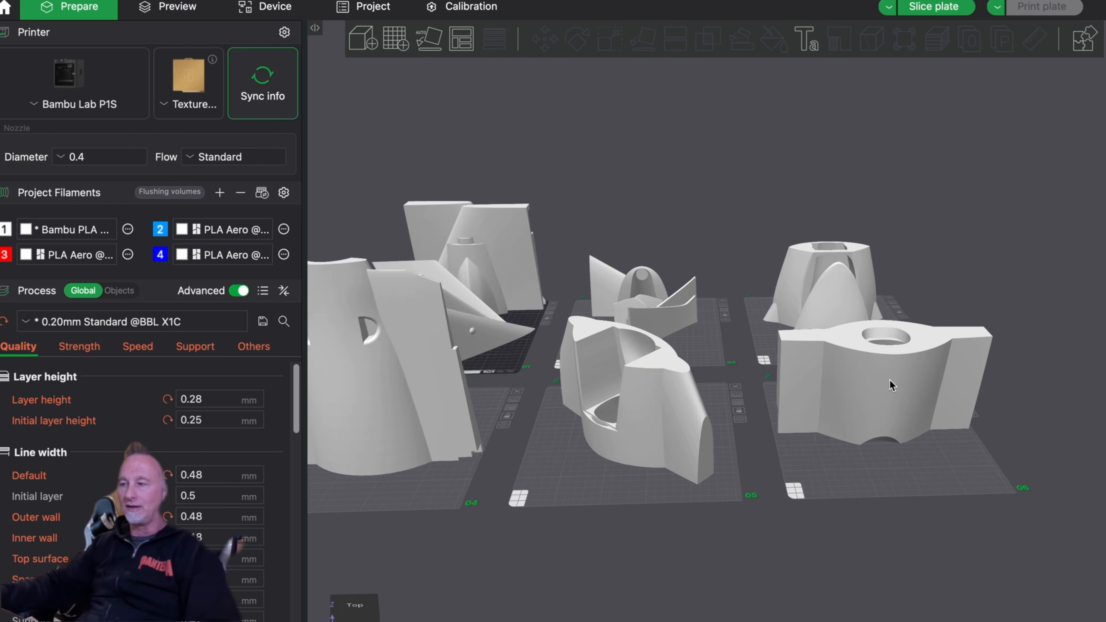
pyautogui.scroll(-3, 937, 471)
pyautogui.scroll(5, 857, 524)
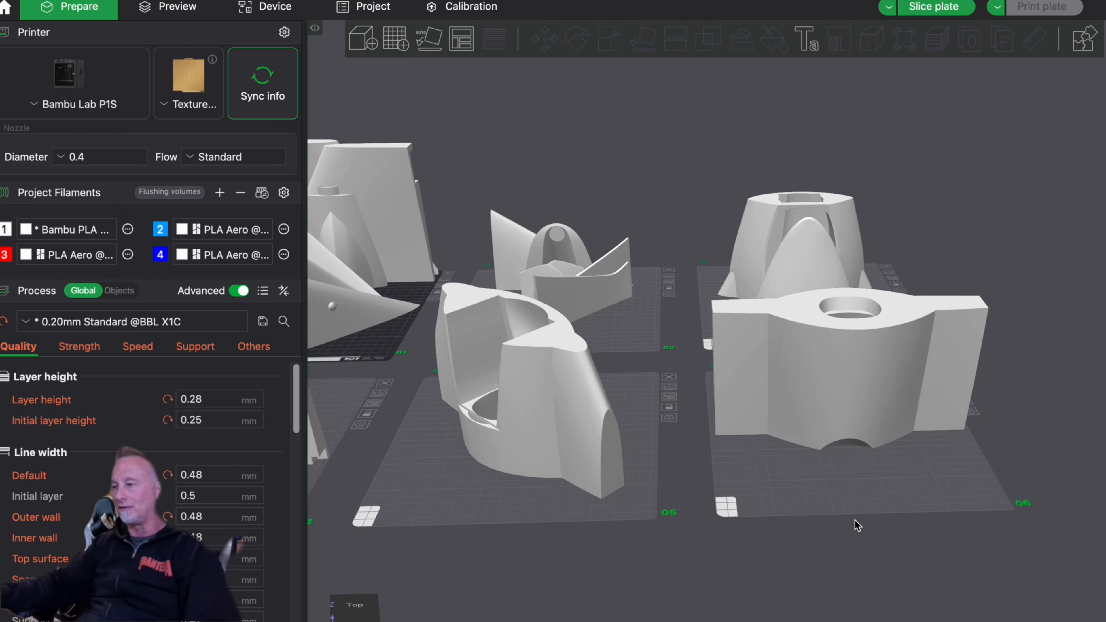
pyautogui.moveTo(846, 368); pyautogui.dragTo(836, 335)
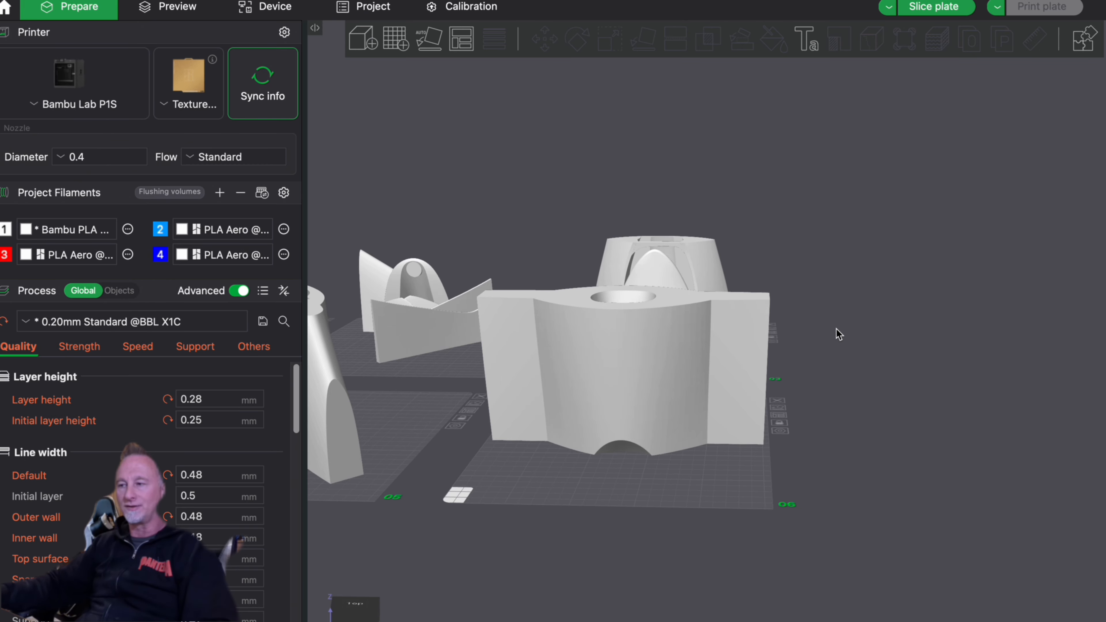
pyautogui.click(633, 376)
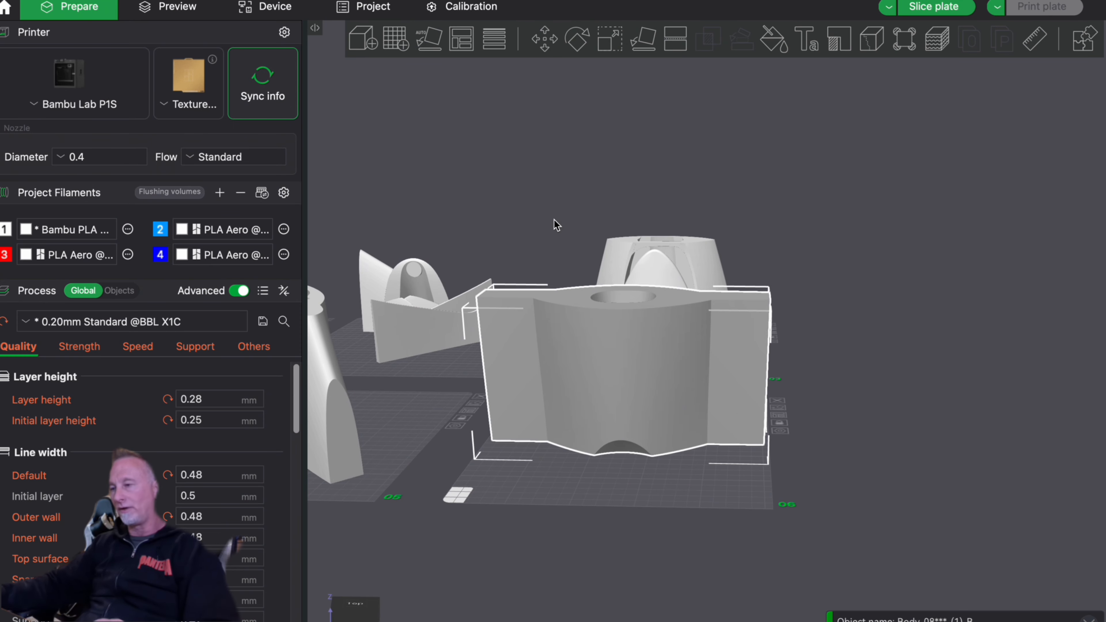
# - Clear all models from the plates and paste the copied winged body part back alone onto the first plate
pyautogui.scroll(-8, 556, 244)
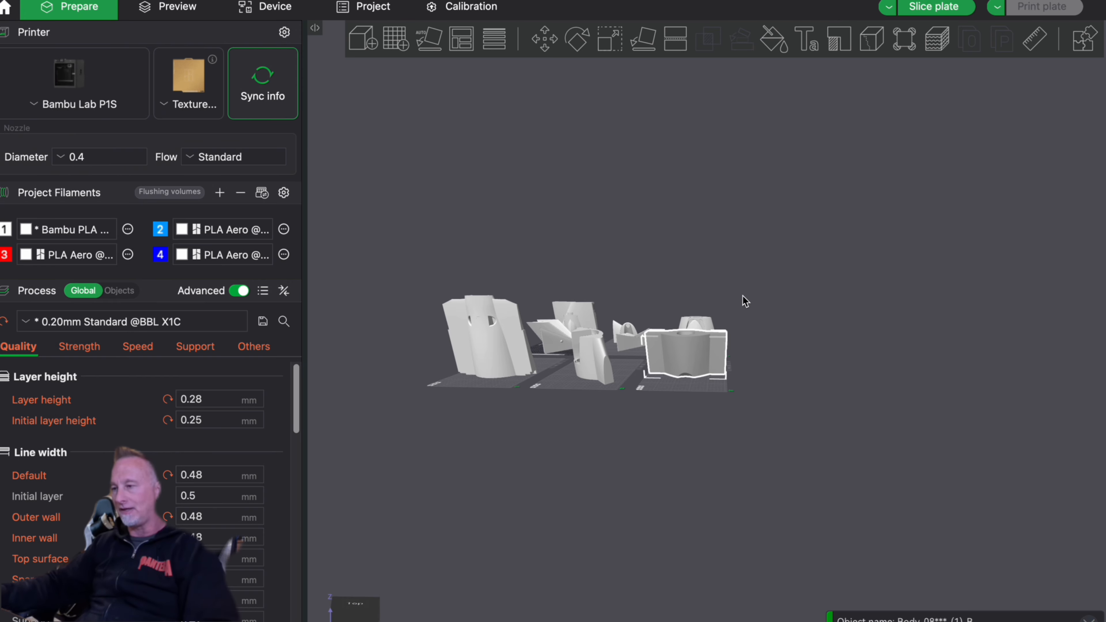
pyautogui.moveTo(753, 293); pyautogui.dragTo(754, 319)
pyautogui.press('super+a')
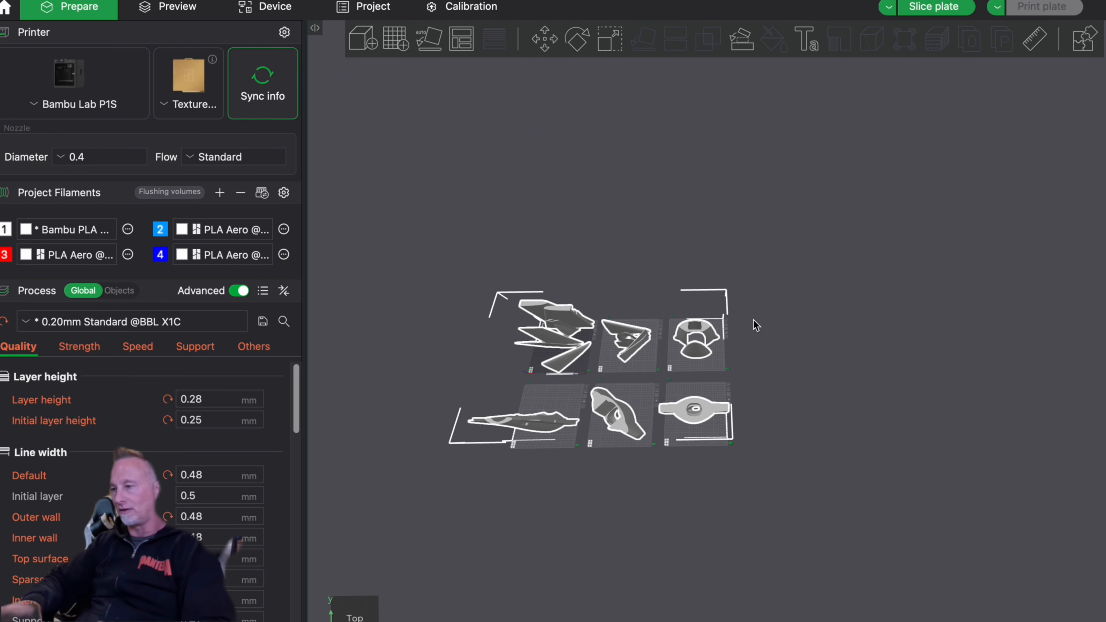
pyautogui.press('Delete')
pyautogui.press('super+v')
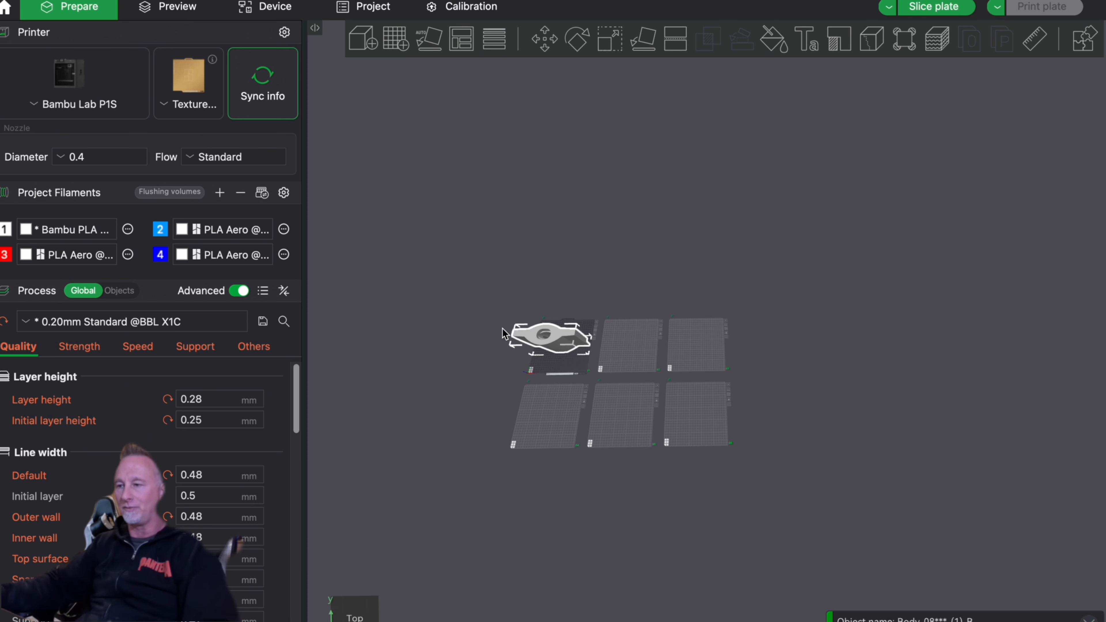
# - Save the project in the All Planes folder under the new name "Delta Fighter 64mm fuse with logo"
pyautogui.moveTo(482, 344); pyautogui.dragTo(486, 267)
pyautogui.scroll(-5, 487, 322)
pyautogui.scroll(10, 478, 322)
pyautogui.press('z')
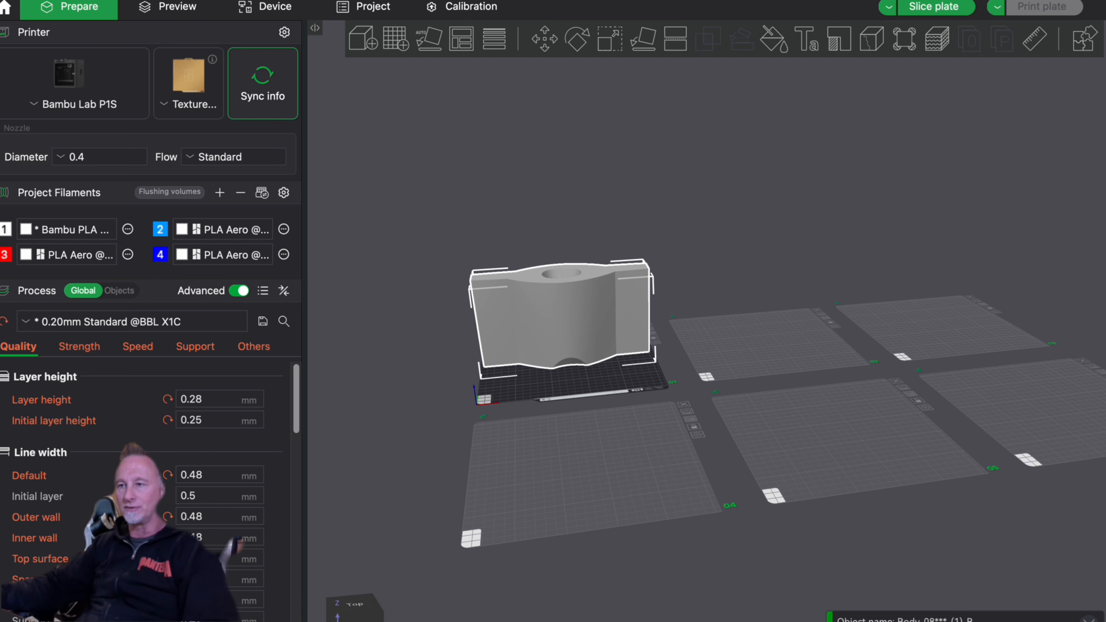
pyautogui.click(150, 67)
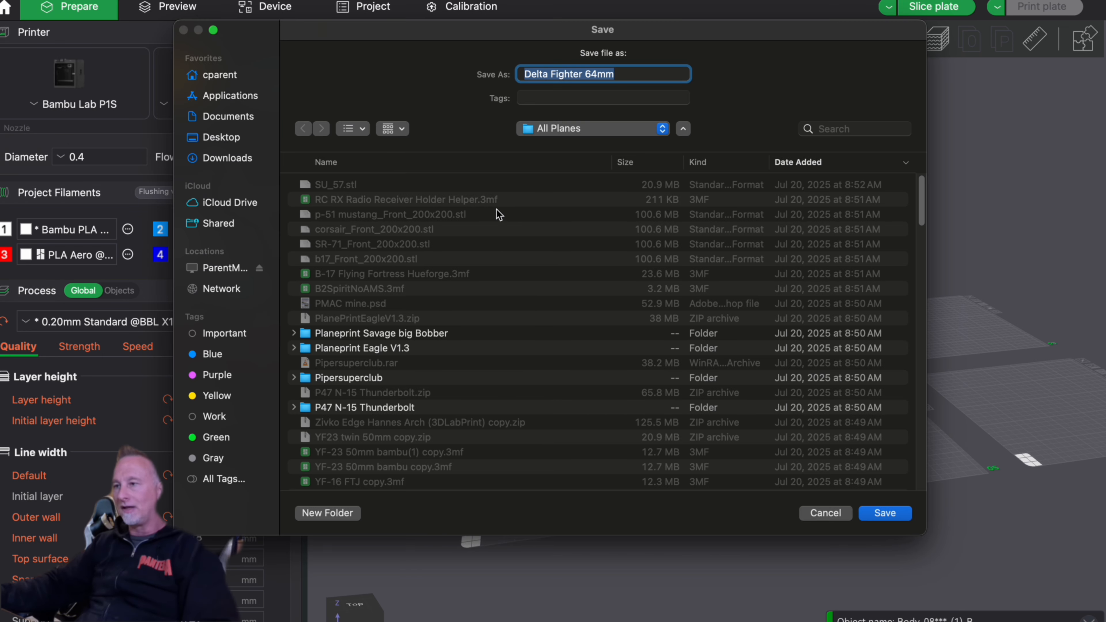
pyautogui.click(671, 74)
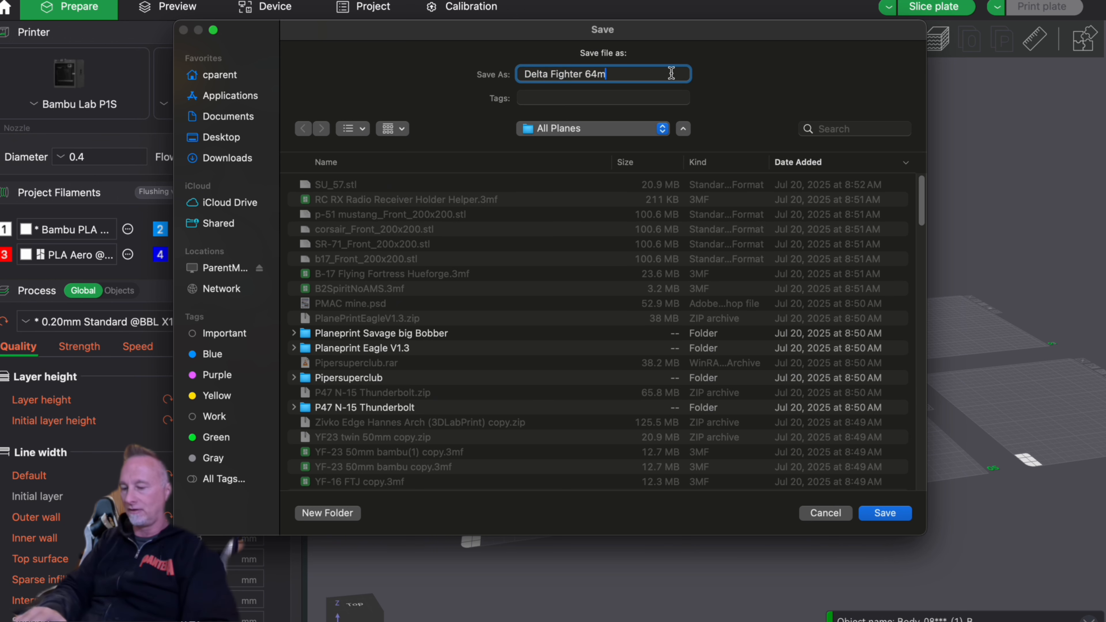
pyautogui.write('fuse with logo')
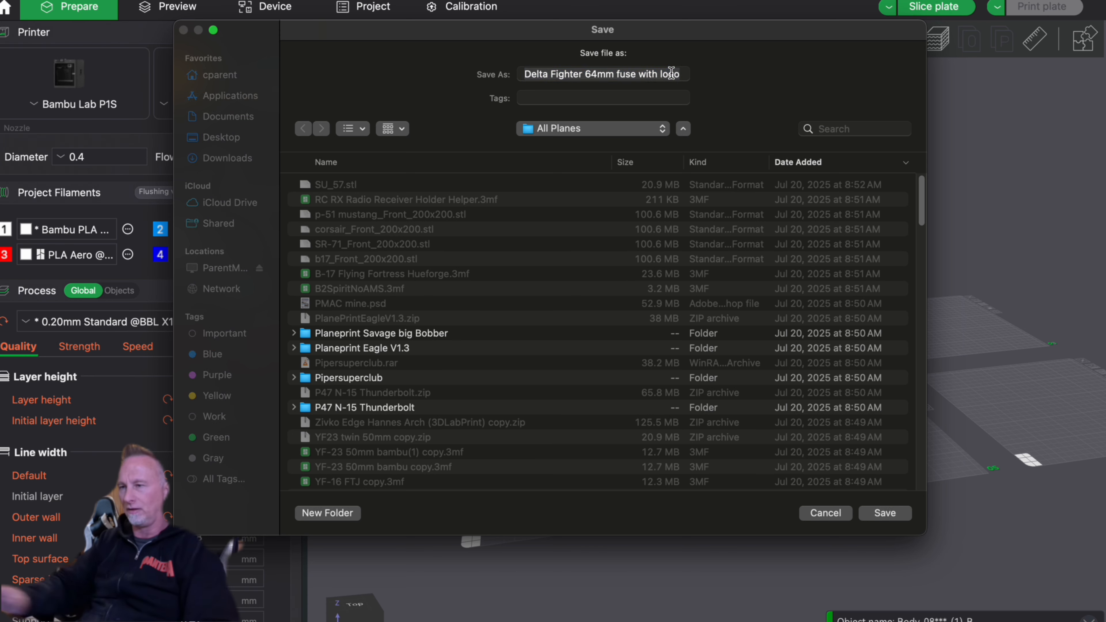
pyautogui.press('Return')
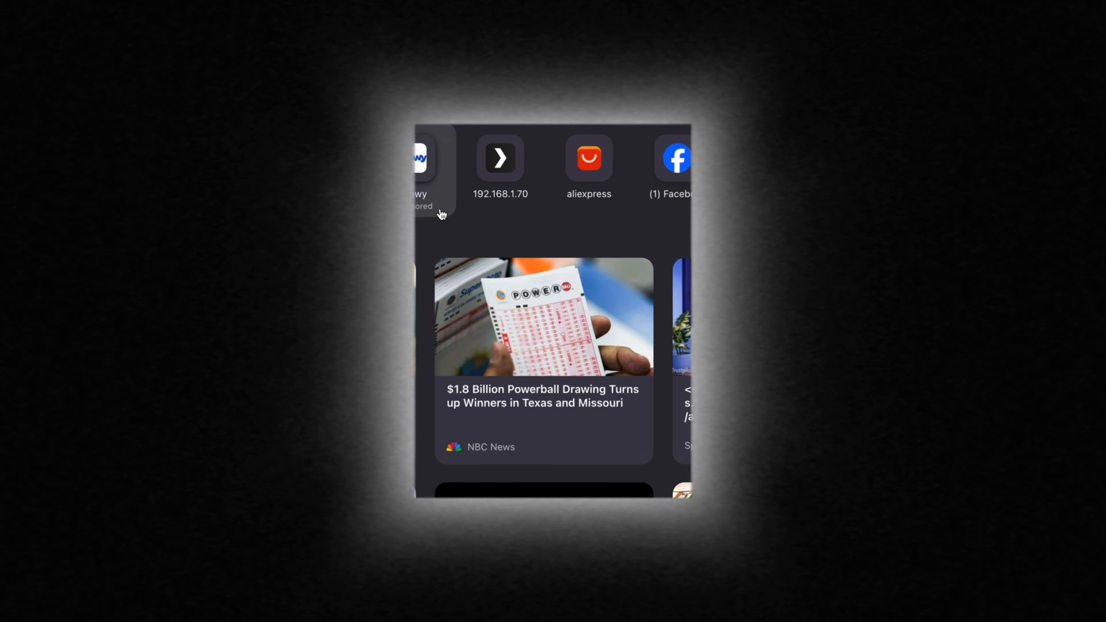
# - Switch to Firefox, search Google for "lions", and refine the query to "lions logo"
pyautogui.click(264, 24)
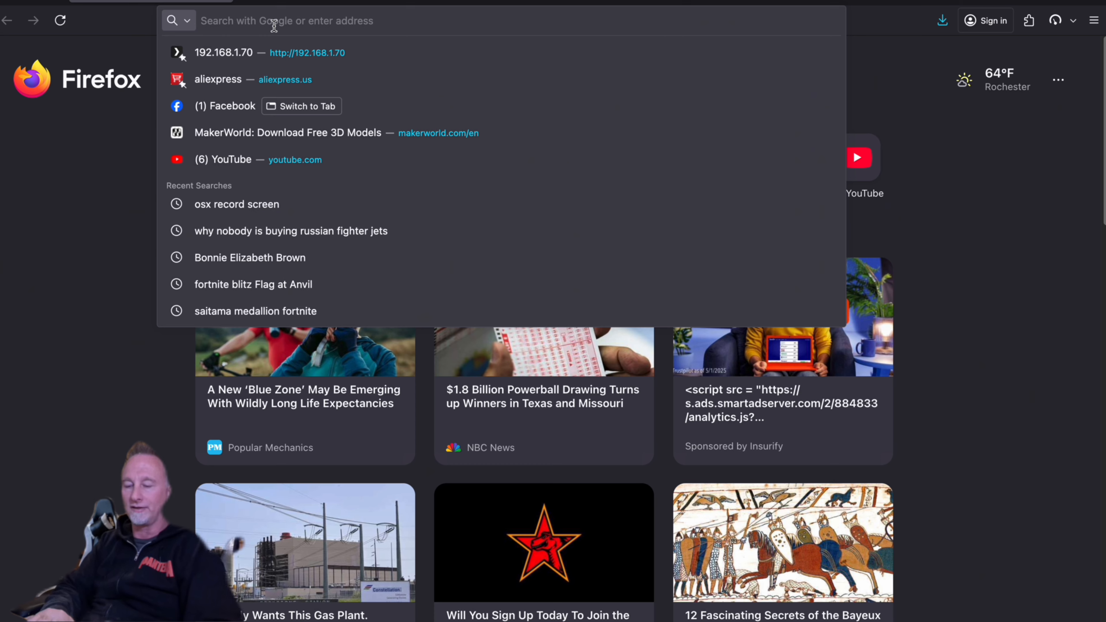
pyautogui.write('lions')
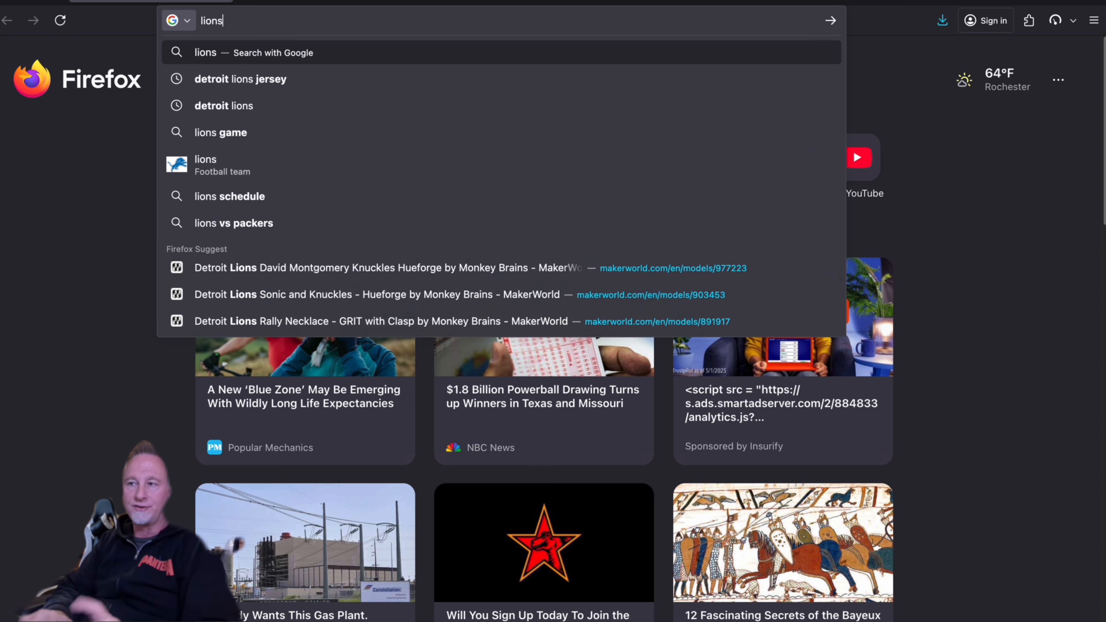
pyautogui.press('Return')
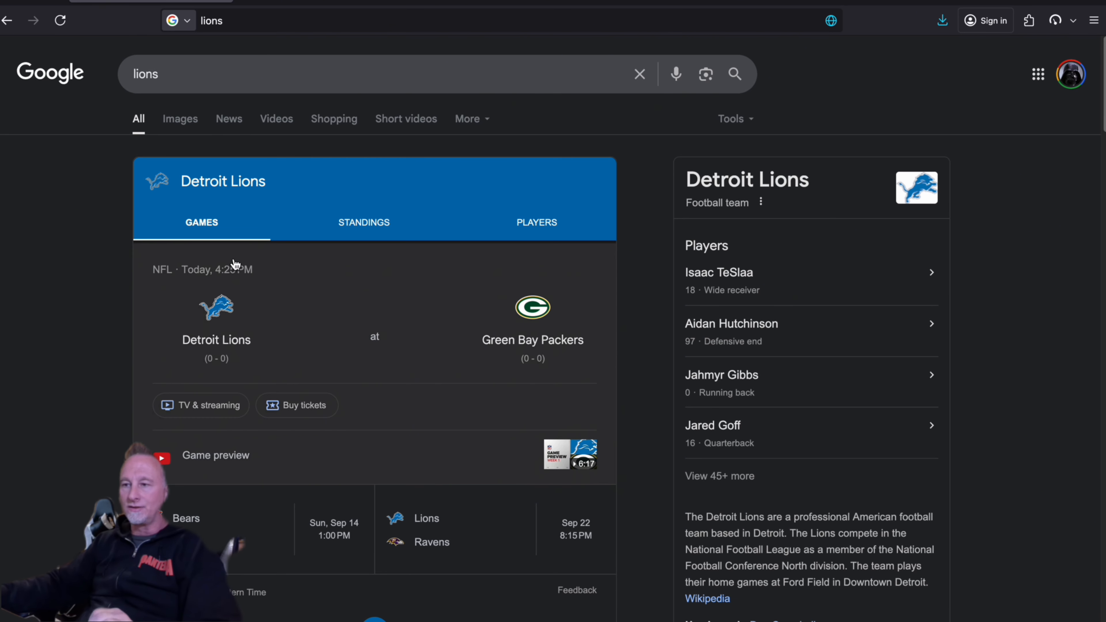
pyautogui.click(239, 78)
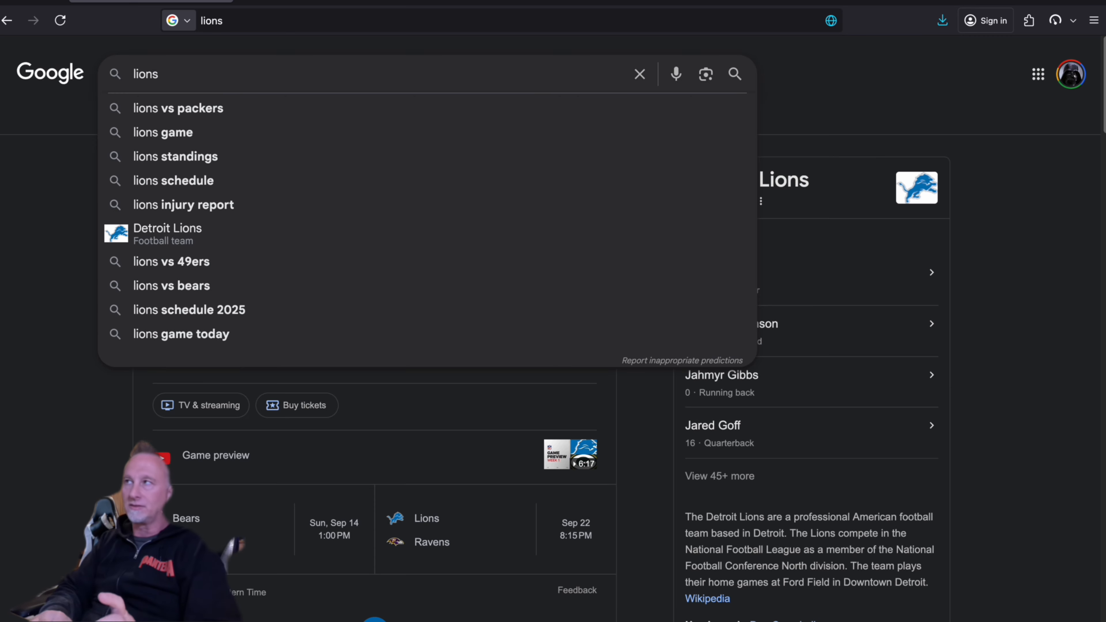
pyautogui.write('logo')
pyautogui.press('Return')
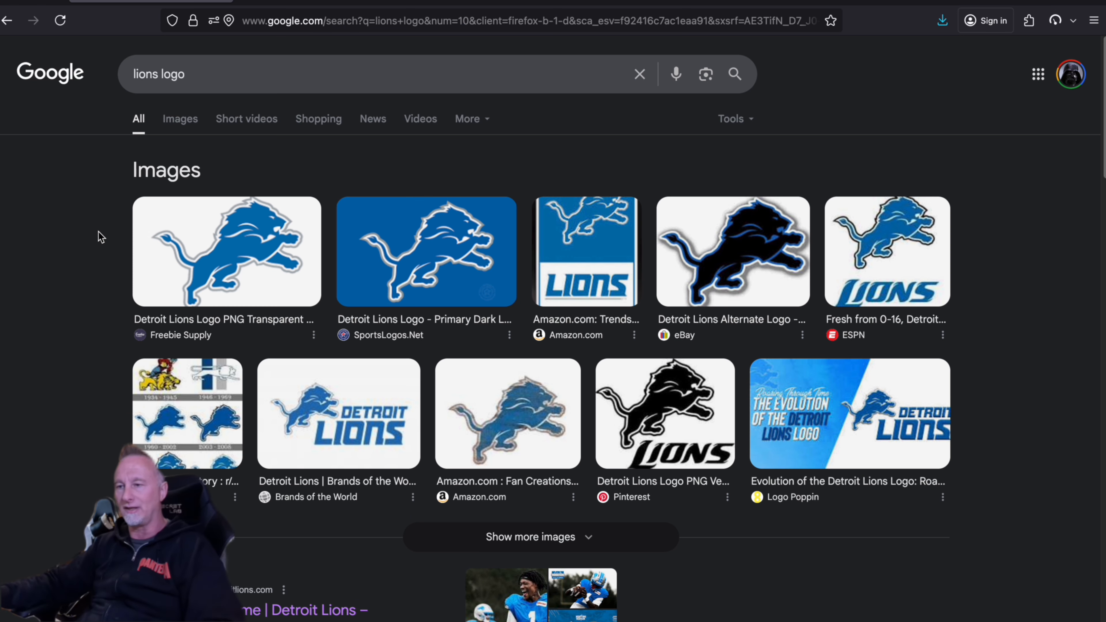
# - Refine the Google search to "lions logo svg" and look through the results
pyautogui.click(211, 75)
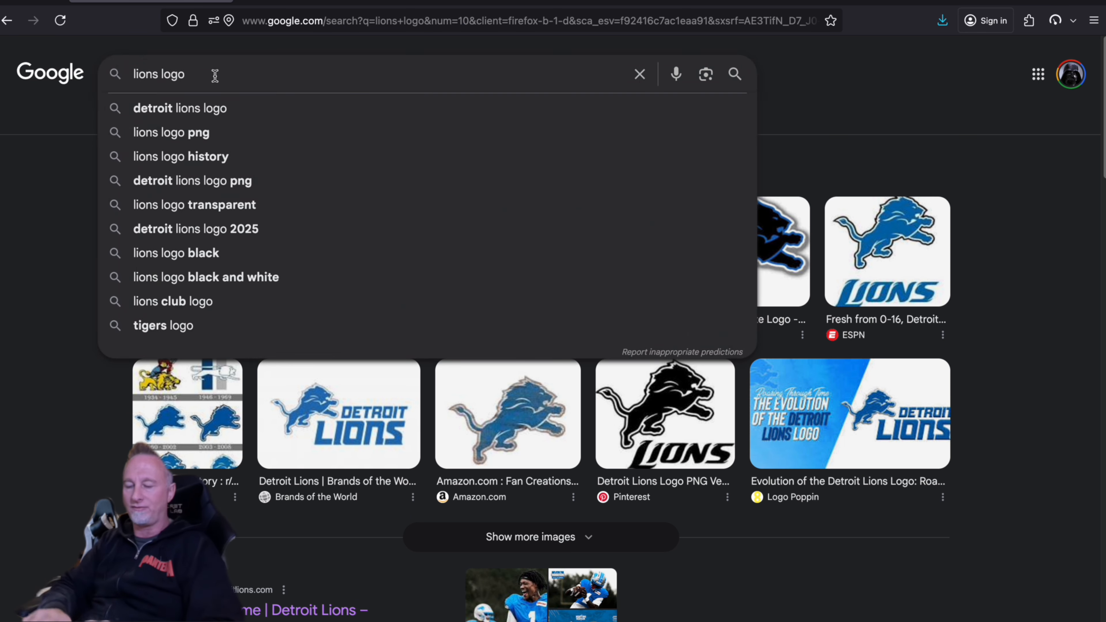
pyautogui.write('svg')
pyautogui.press('Return')
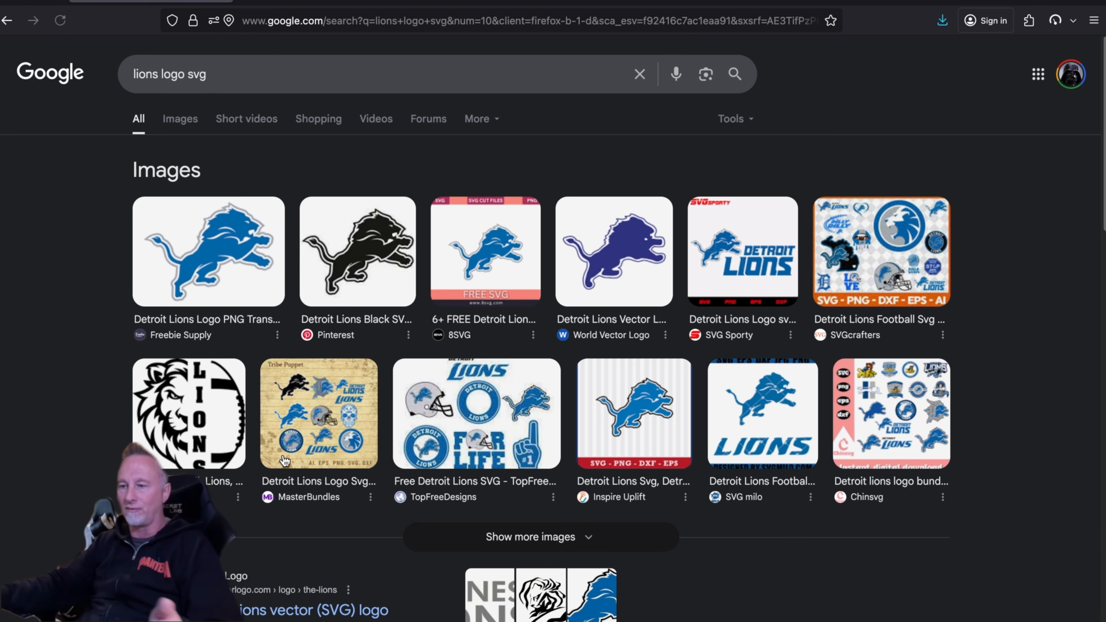
pyautogui.scroll(-5, 273, 465)
pyautogui.scroll(-2, 272, 465)
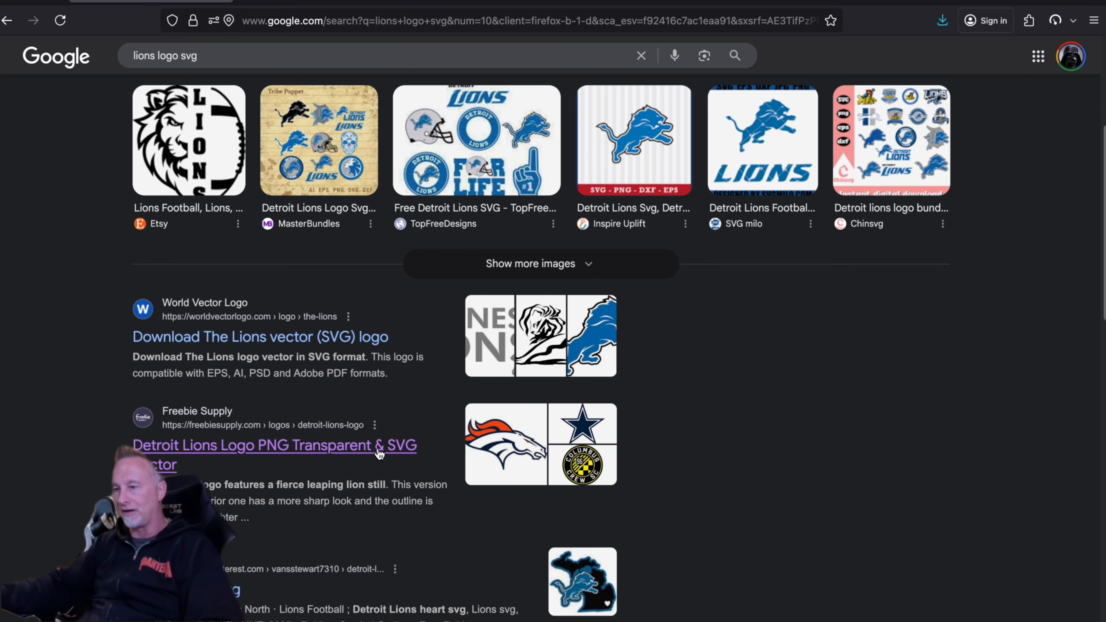
pyautogui.scroll(6, 225, 423)
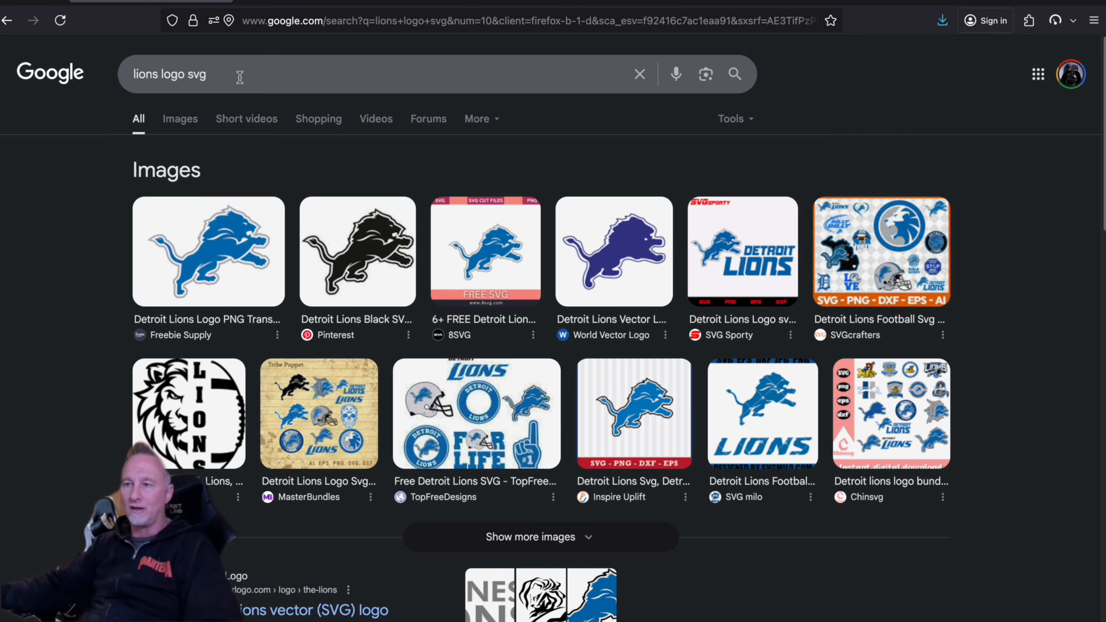
# - Preview the Freebie Supply image of the Detroit Lions logo and open its source page
pyautogui.click(292, 75)
pyautogui.click(292, 80)
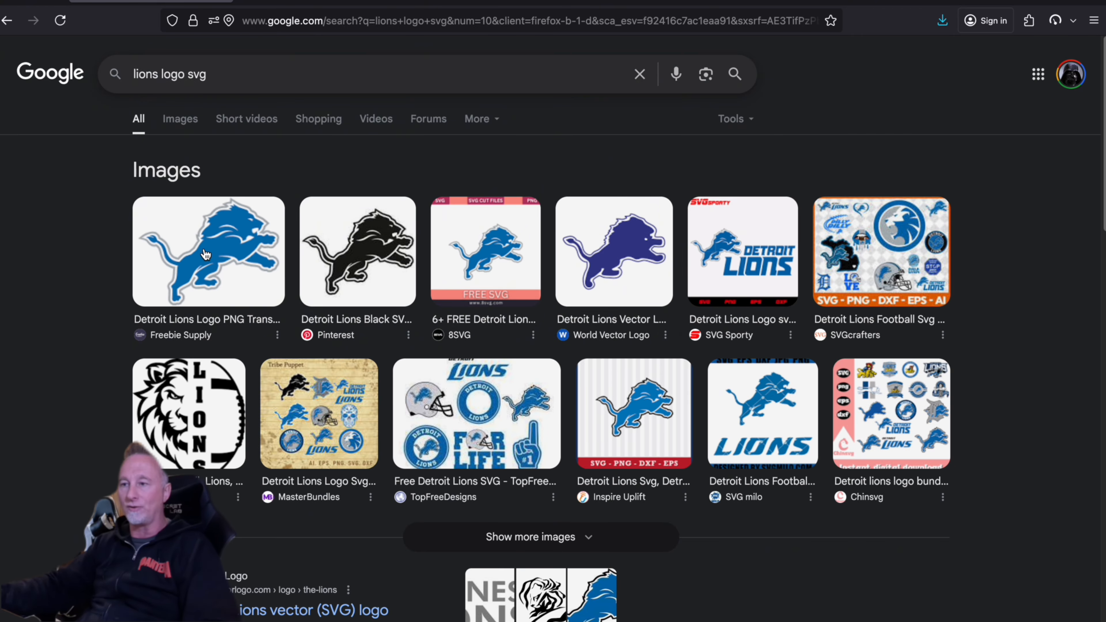
pyautogui.click(240, 273)
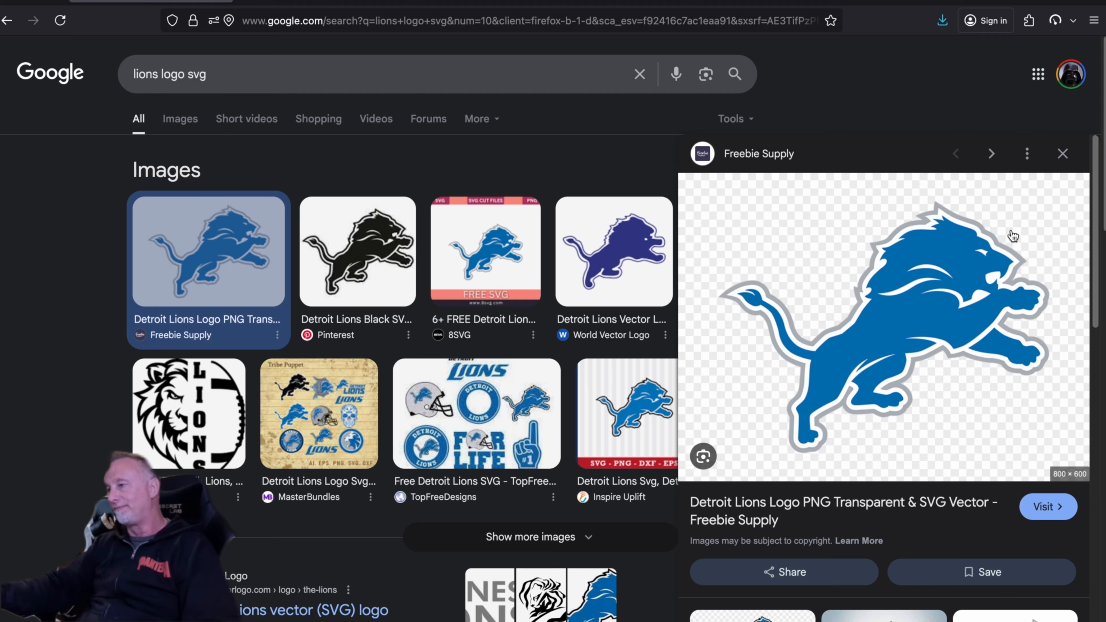
pyautogui.click(1013, 235)
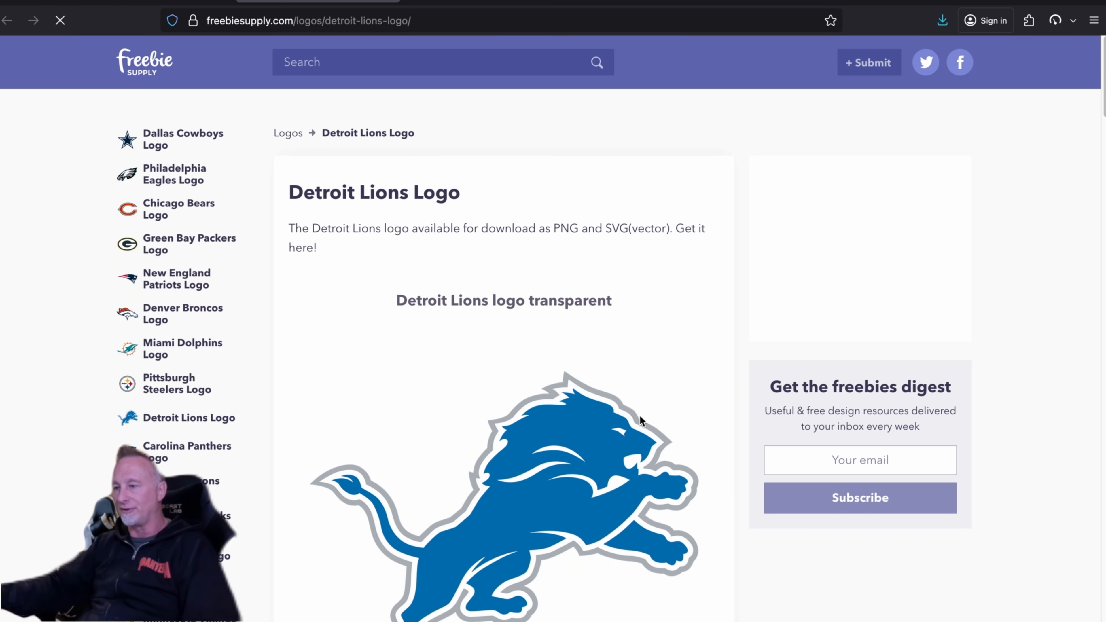
# - Capture a screenshot of the transparent Detroit Lions logo as a region of about 569 × 444 px
pyautogui.scroll(-3, 639, 415)
pyautogui.press('super+shift+4')
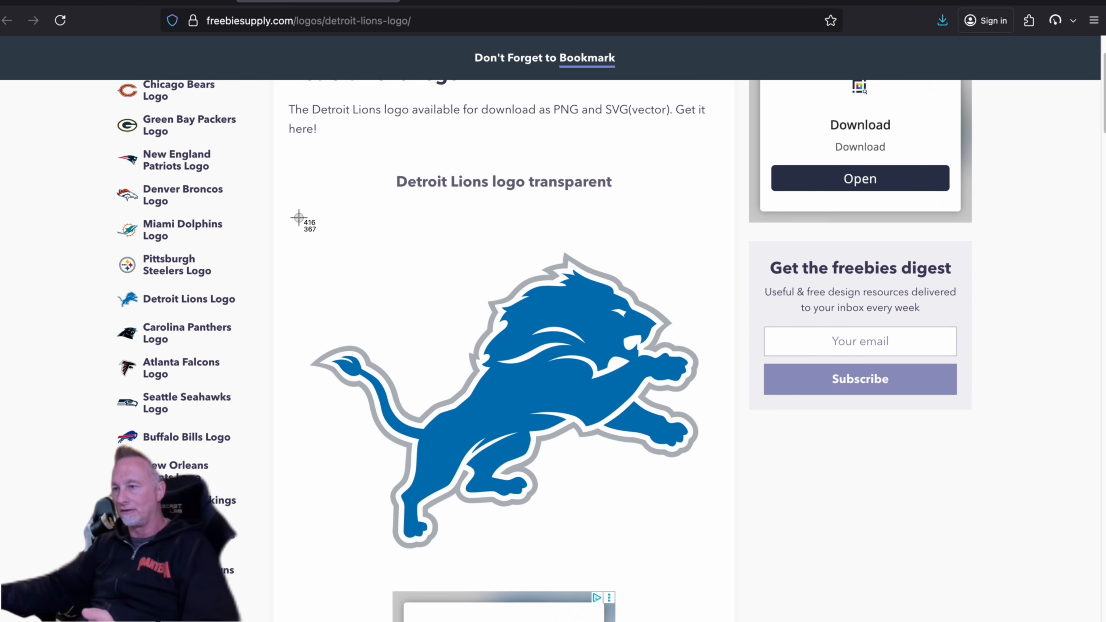
pyautogui.moveTo(292, 229); pyautogui.dragTo(712, 557)
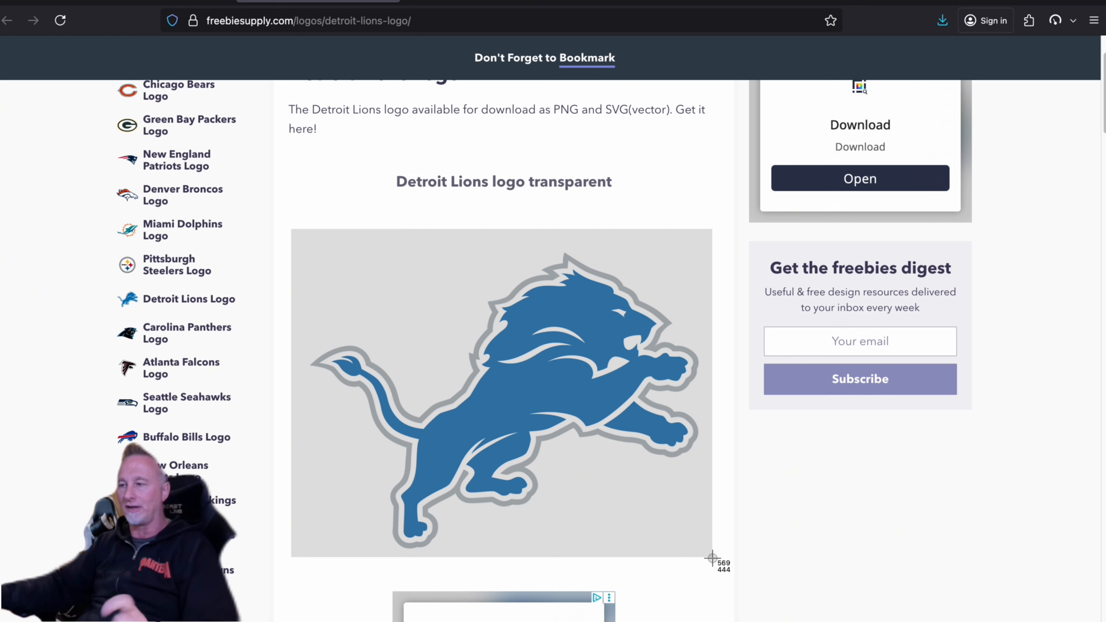
pyautogui.moveTo(712, 558); pyautogui.dragTo(713, 558)
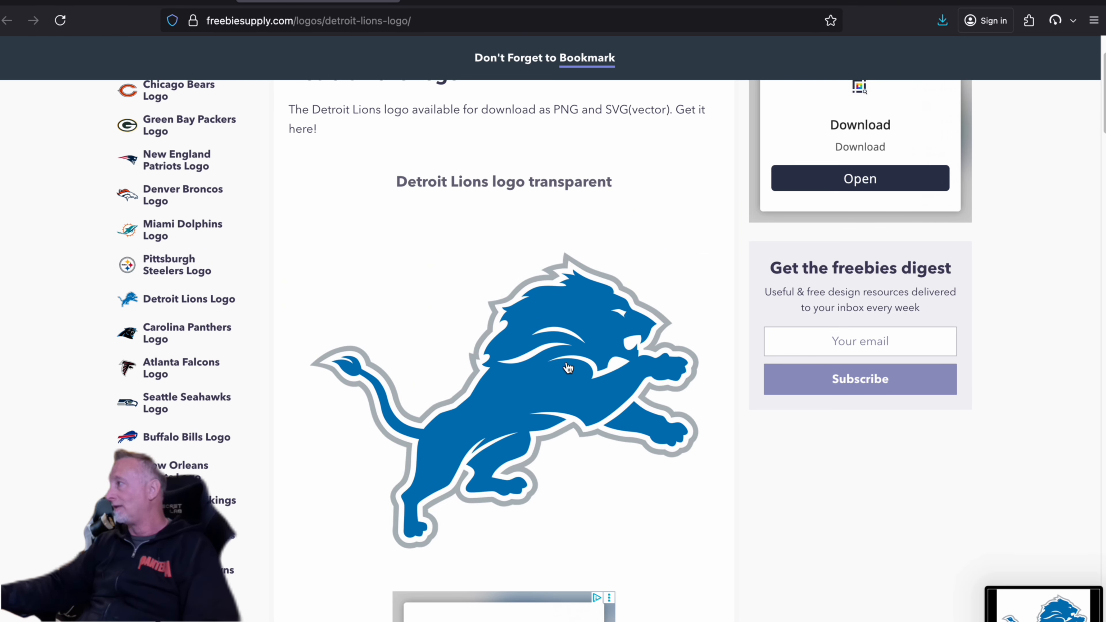
# - Switch to Inkscape and try to open "Screenshot 2025-09-07 at 1.44.14 PM.png" from the Desktop folder
pyautogui.press('super+Tab')
pyautogui.press('super+Tab')
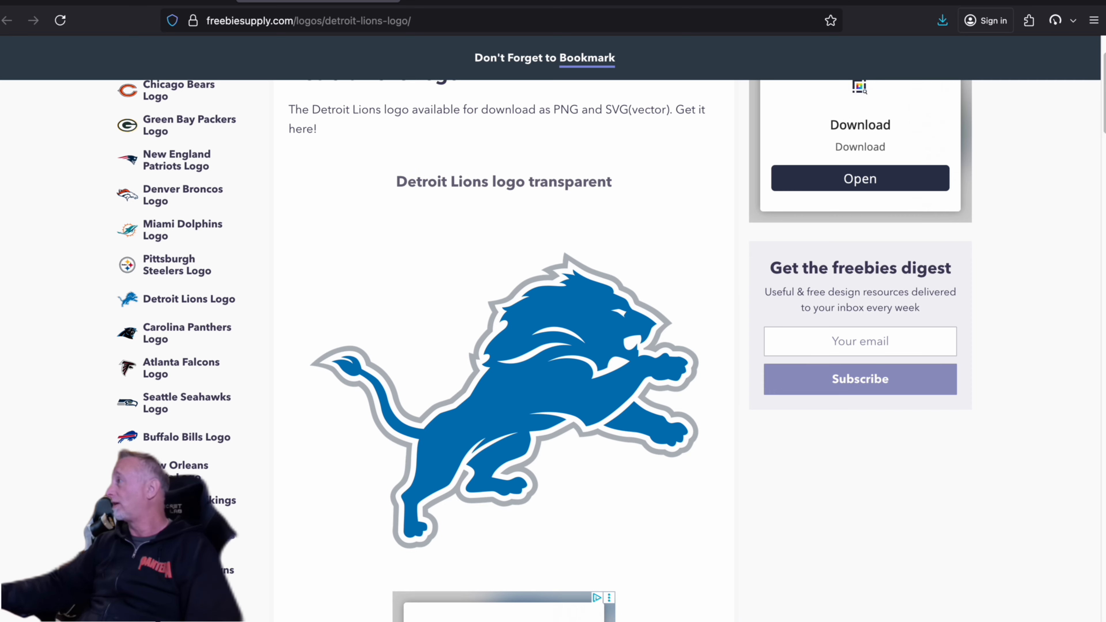
pyautogui.press('super+Tab')
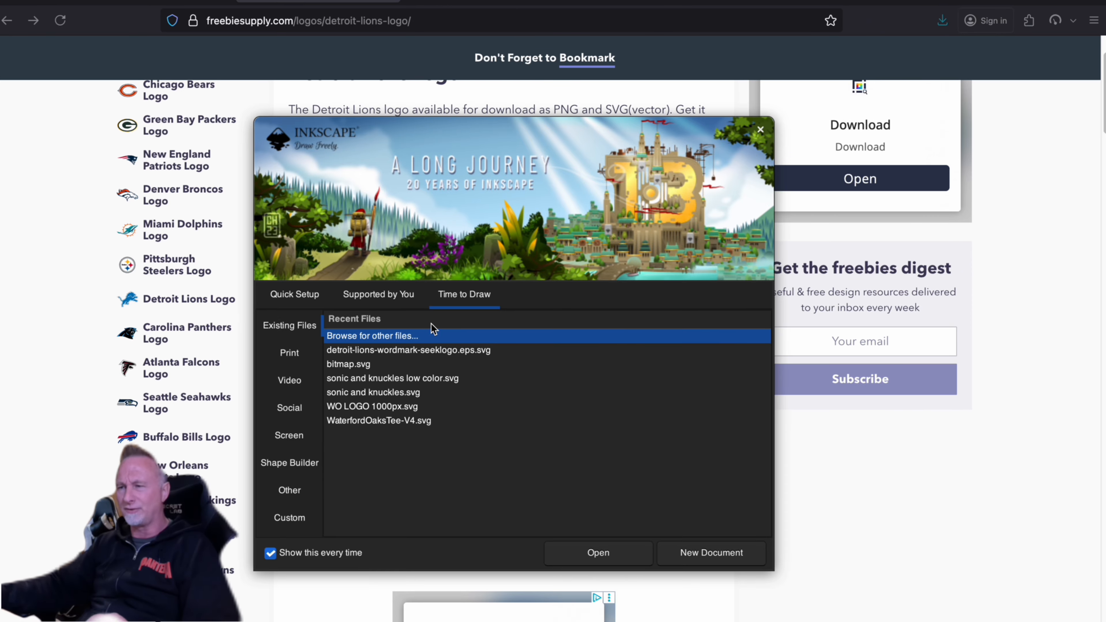
pyautogui.doubleClick(401, 337)
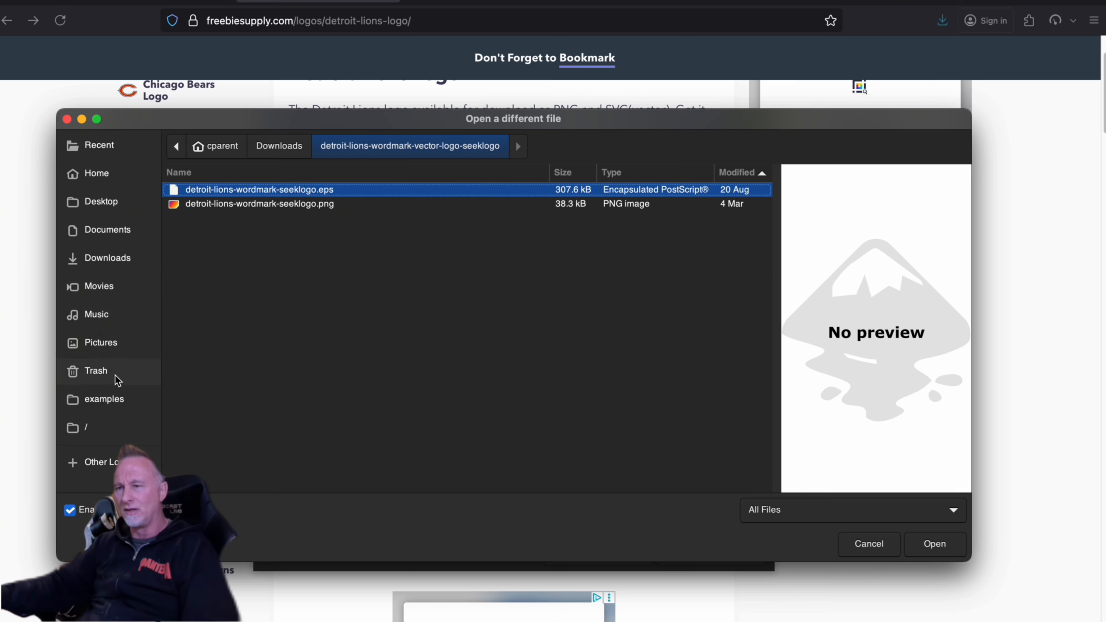
pyautogui.click(108, 200)
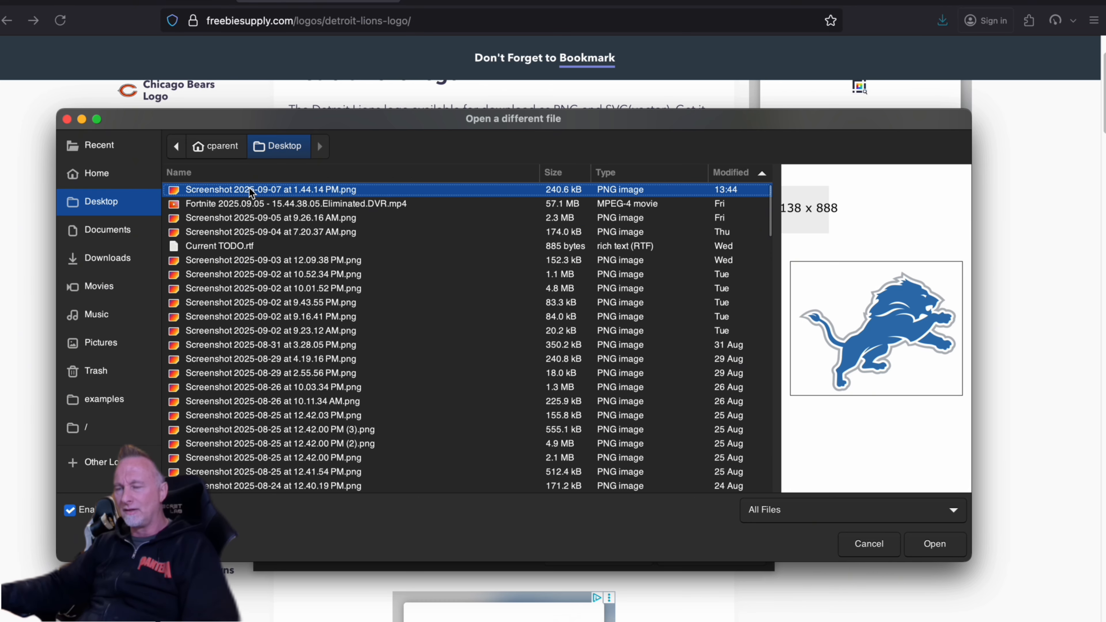
pyautogui.doubleClick(210, 190)
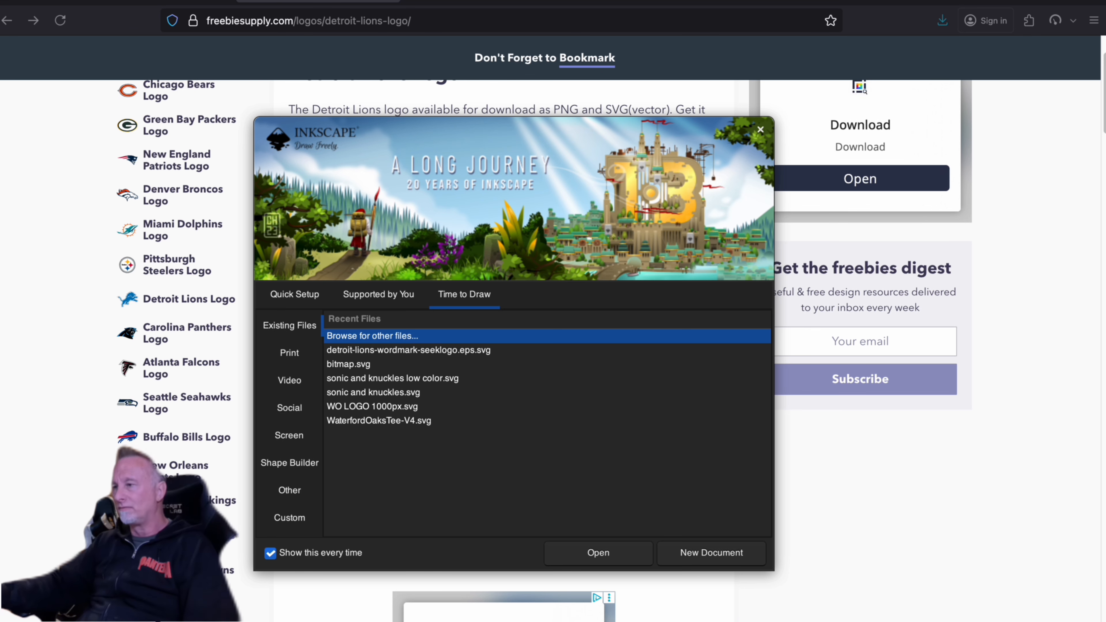
# - Return to the browser's image results and save the Freebie Supply Detroit Lions image as PNG "detroit-lions-logo" in Downloads
pyautogui.click(991, 189)
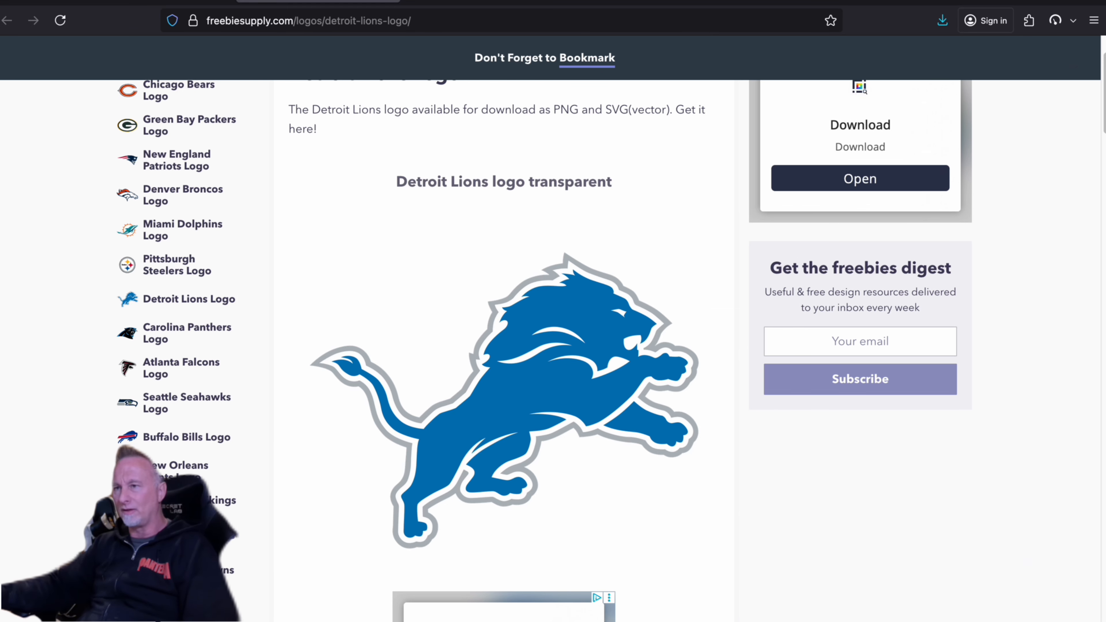
pyautogui.click(175, 1)
pyautogui.rightClick(868, 325)
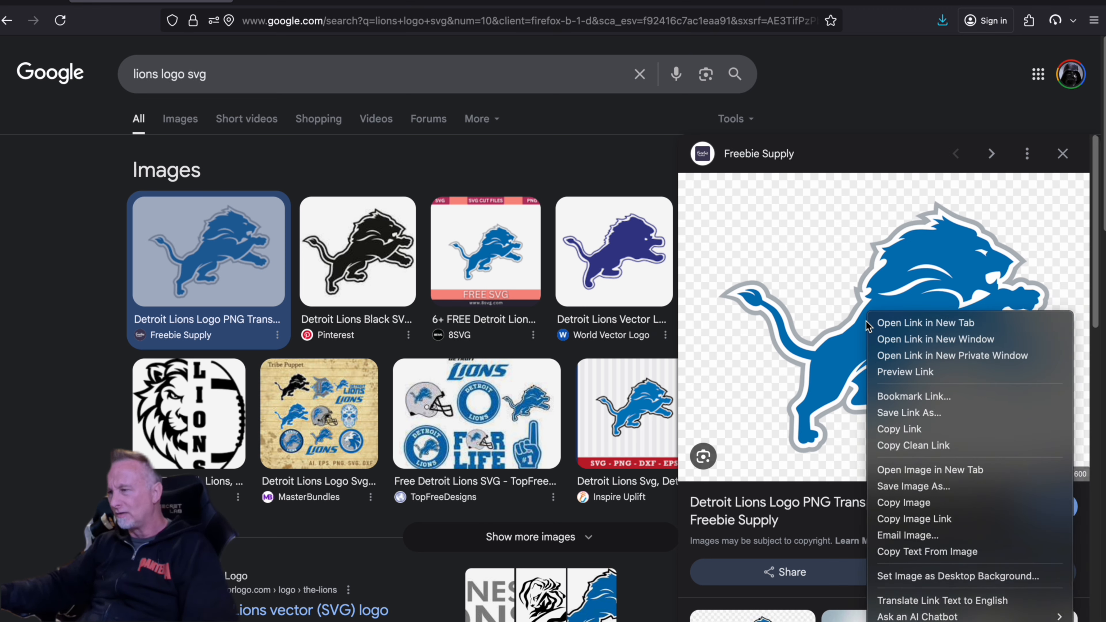
pyautogui.click(941, 497)
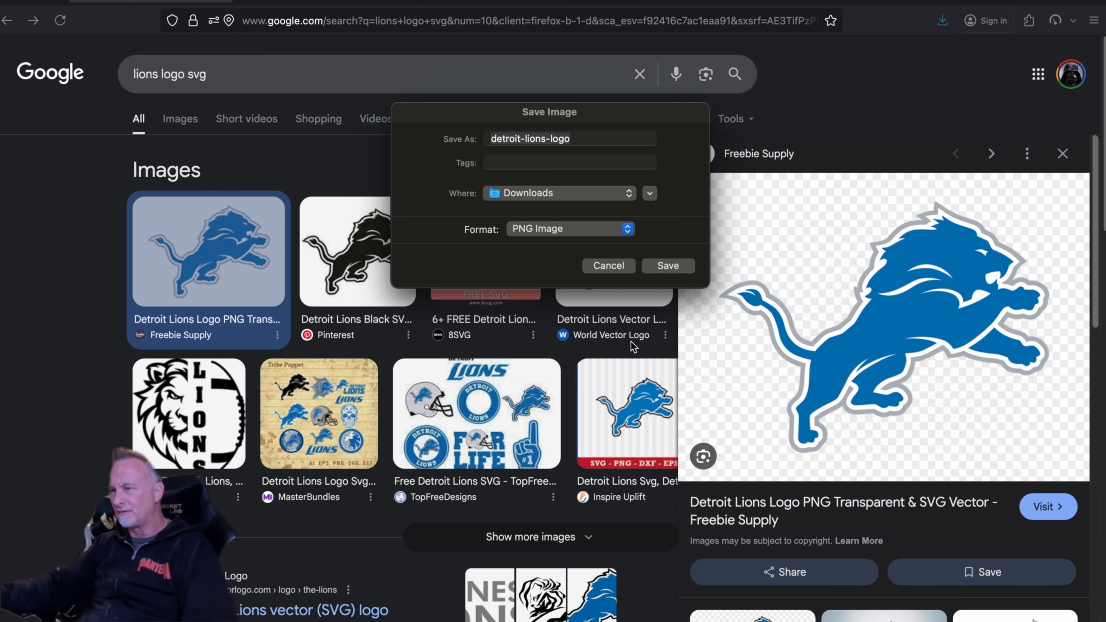
pyautogui.click(673, 267)
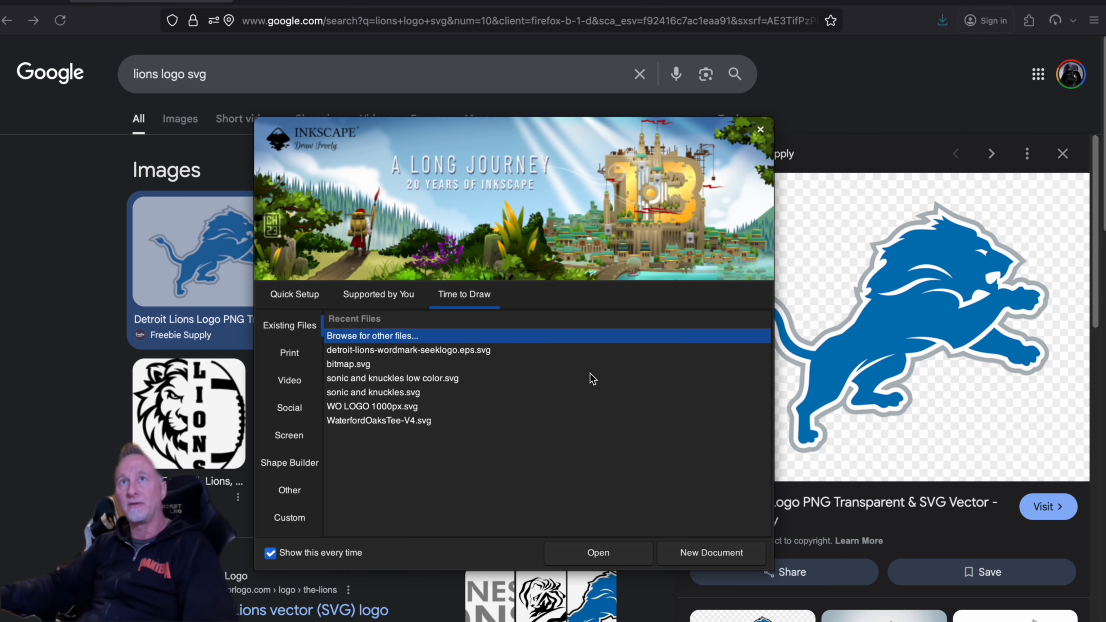
# - Open detroit-lions-logo.png from Downloads in Inkscape, embedded with the file's DPI and smooth rendering, and enlarge its window
pyautogui.doubleClick(390, 338)
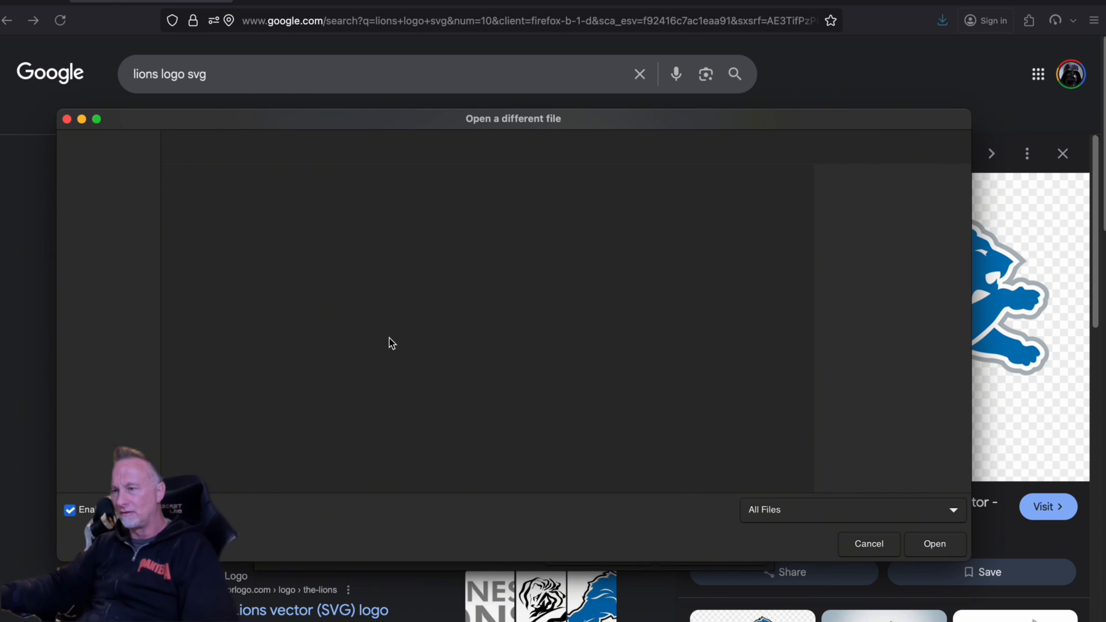
pyautogui.click(103, 258)
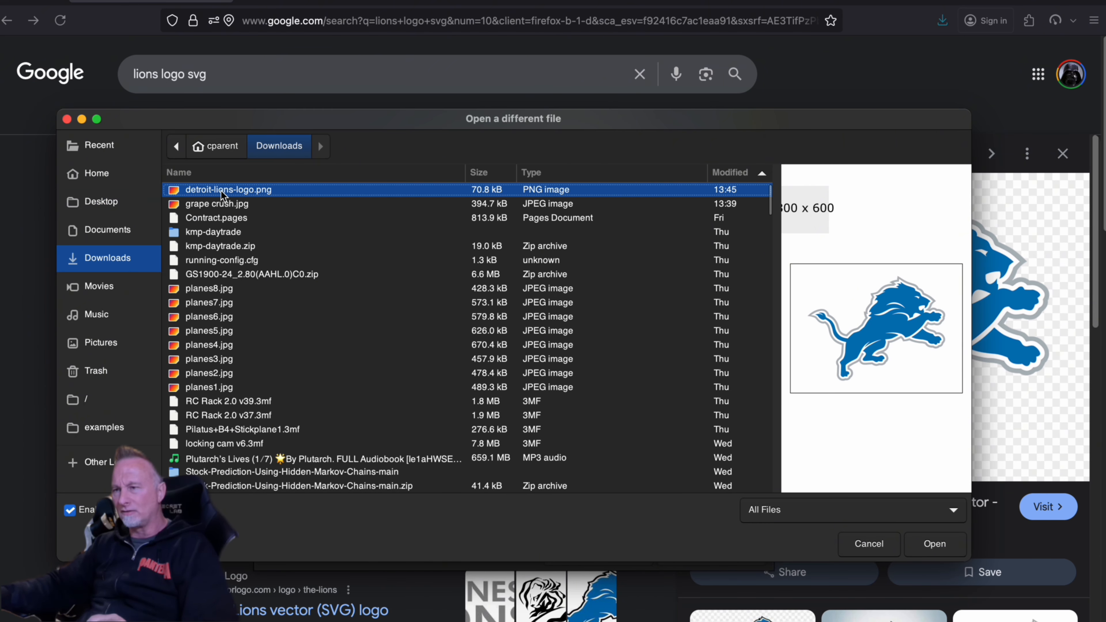
pyautogui.doubleClick(222, 189)
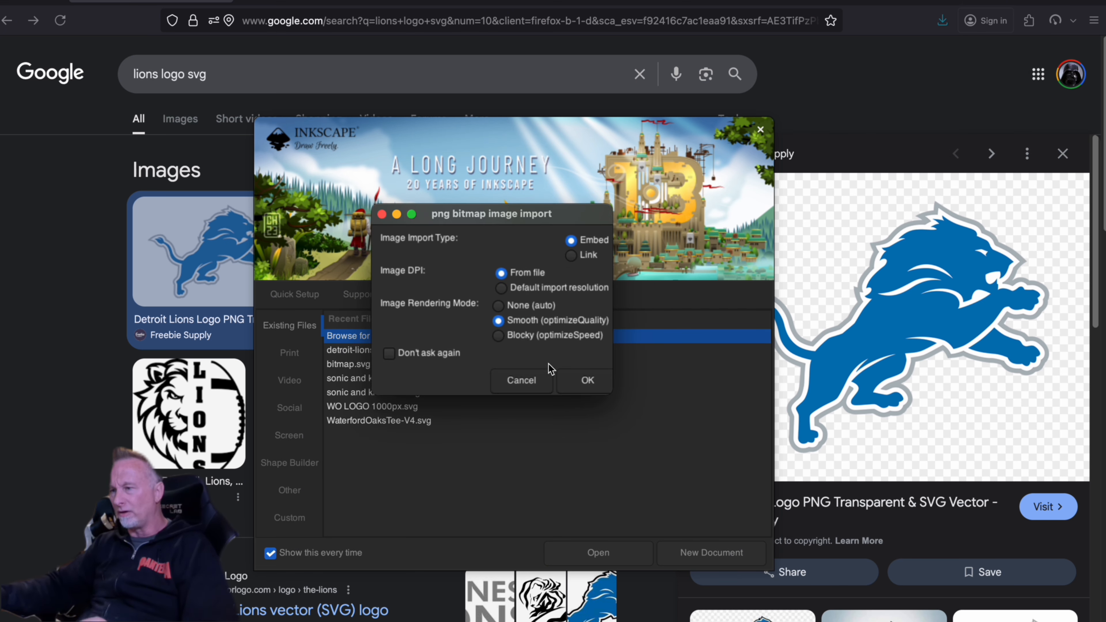
pyautogui.click(588, 380)
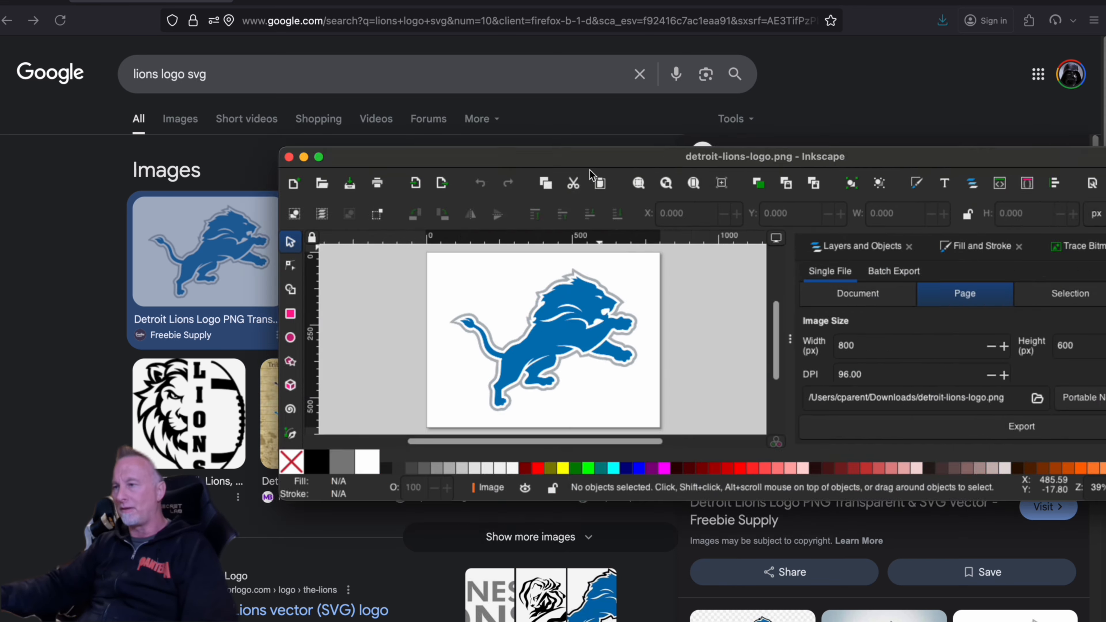
pyautogui.moveTo(485, 154); pyautogui.dragTo(209, 82)
pyautogui.click(47, 78)
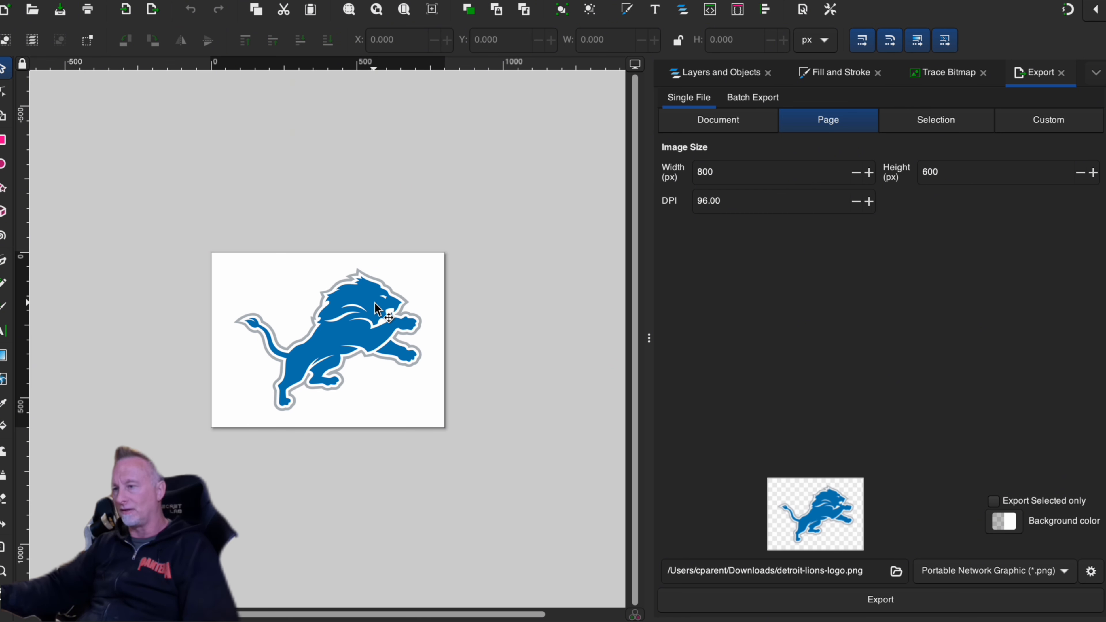
# - Trace the lion bitmap as a single scan using brightness cutoff with a threshold of 0.450
pyautogui.click(418, 275)
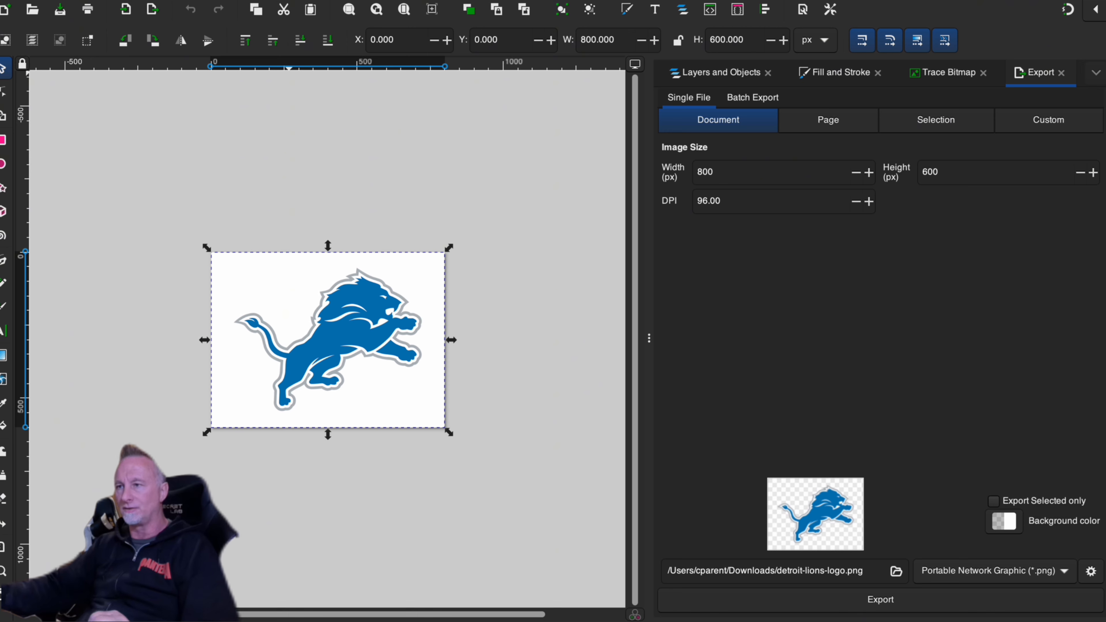
pyautogui.click(305, 2)
pyautogui.click(304, 18)
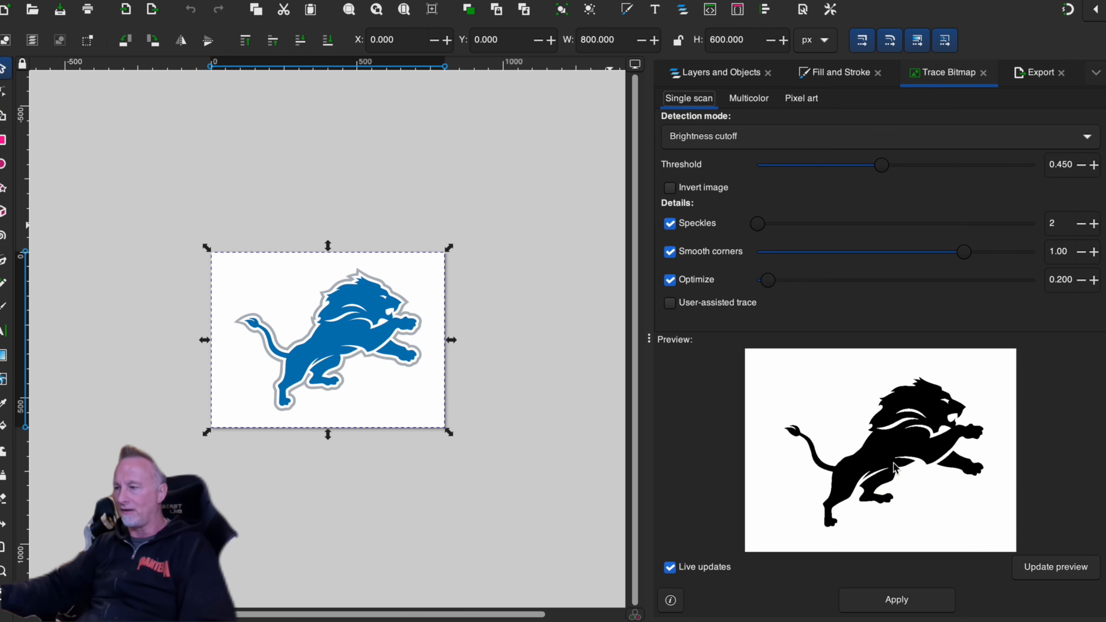
pyautogui.click(923, 605)
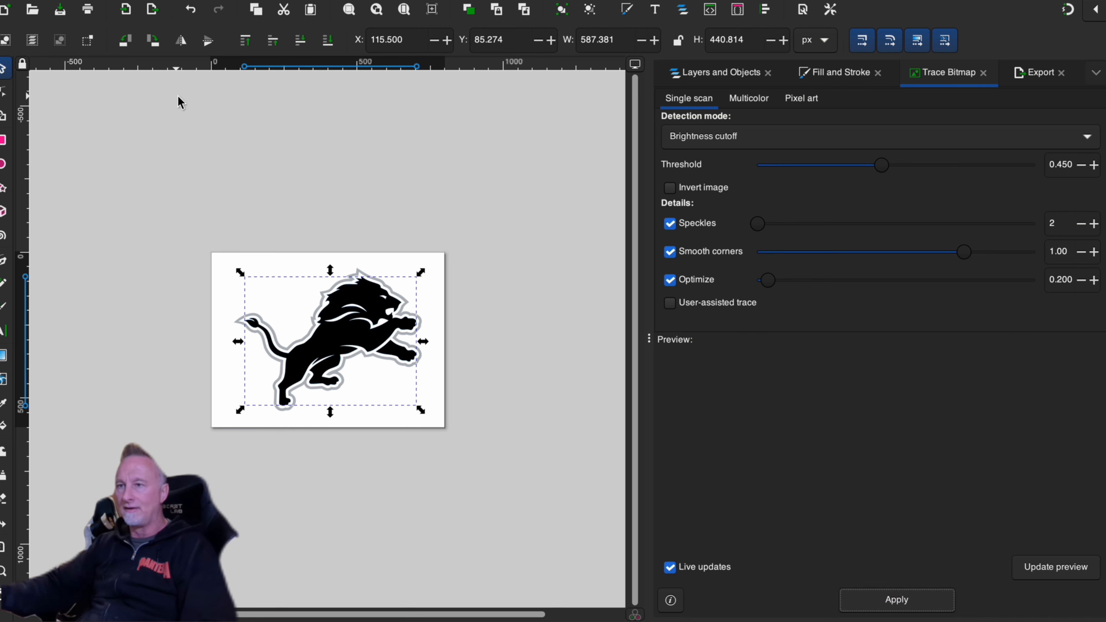
# - Export the traced document as a Plain SVG named detroit-lions-logo.svg in Downloads
pyautogui.click(94, 1)
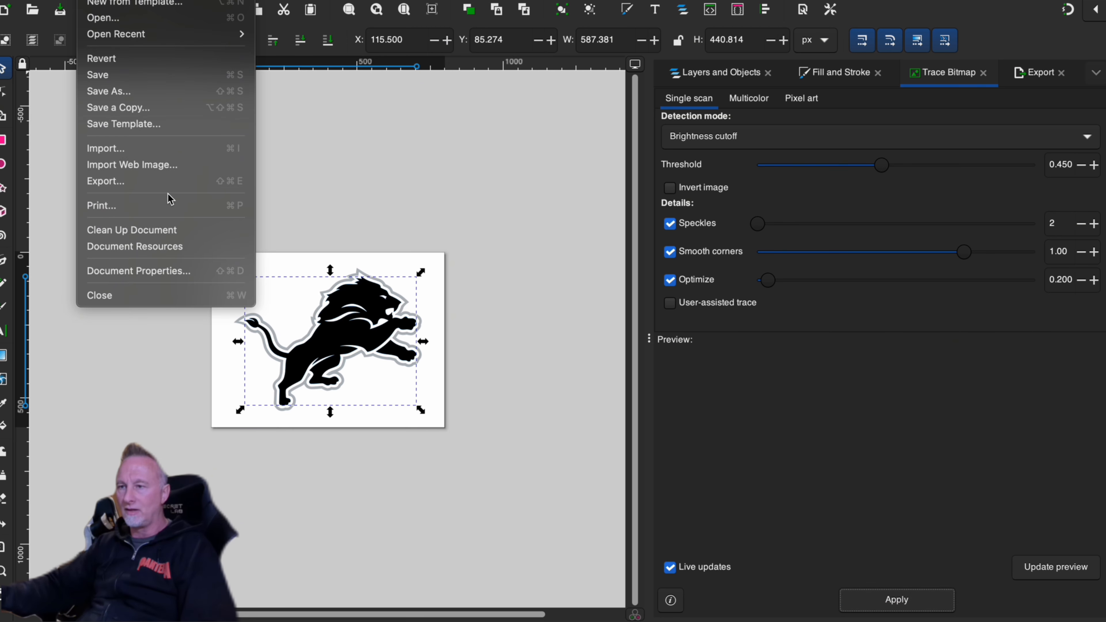
pyautogui.click(165, 181)
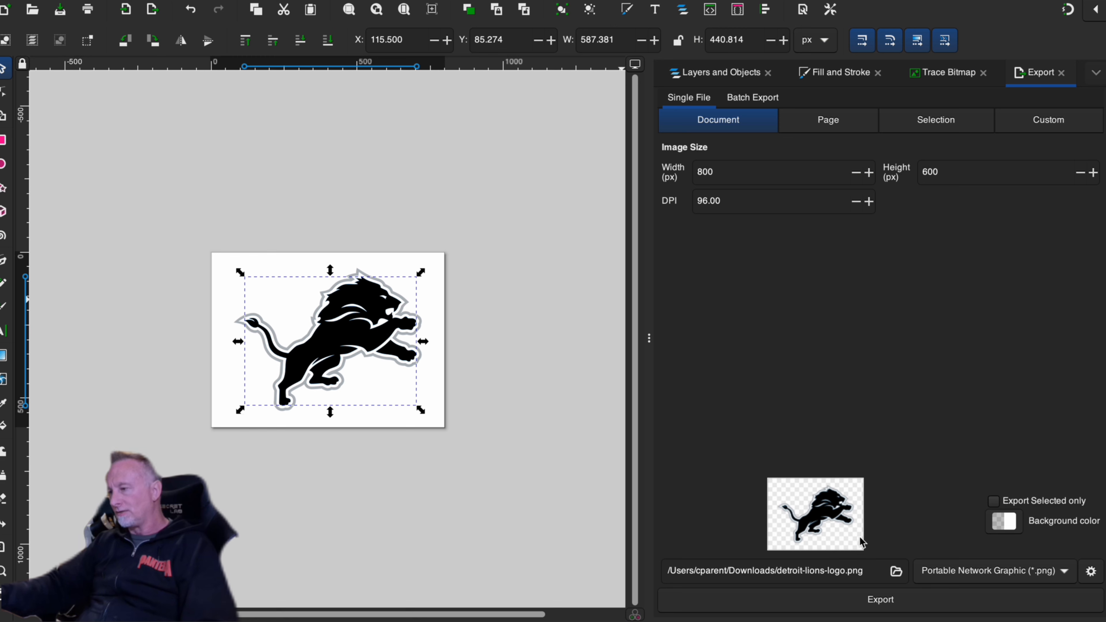
pyautogui.click(1066, 574)
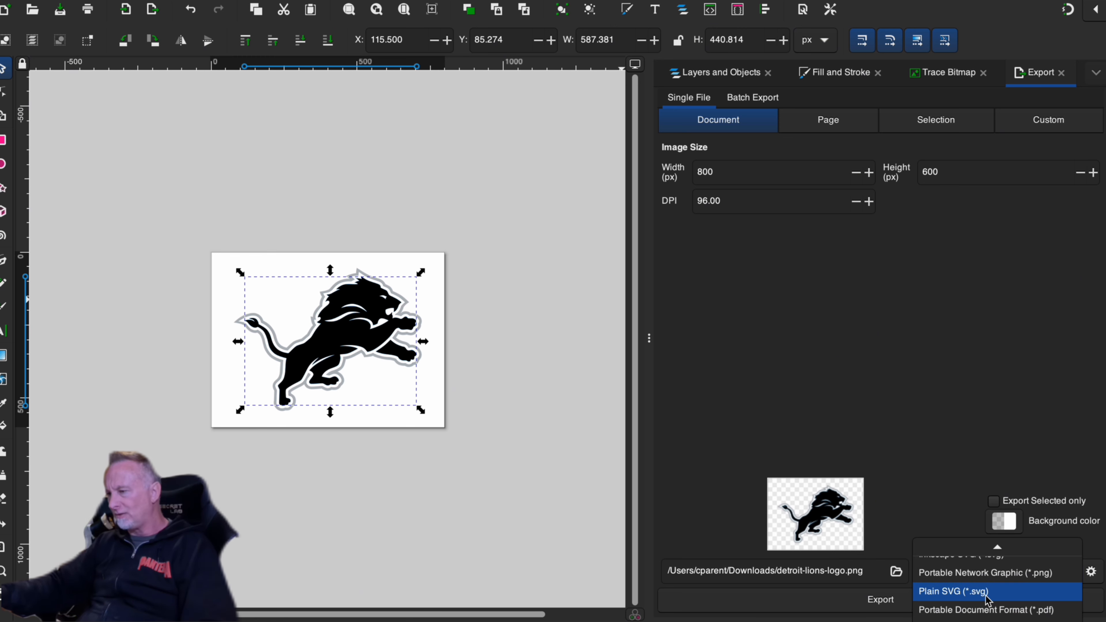
pyautogui.click(958, 592)
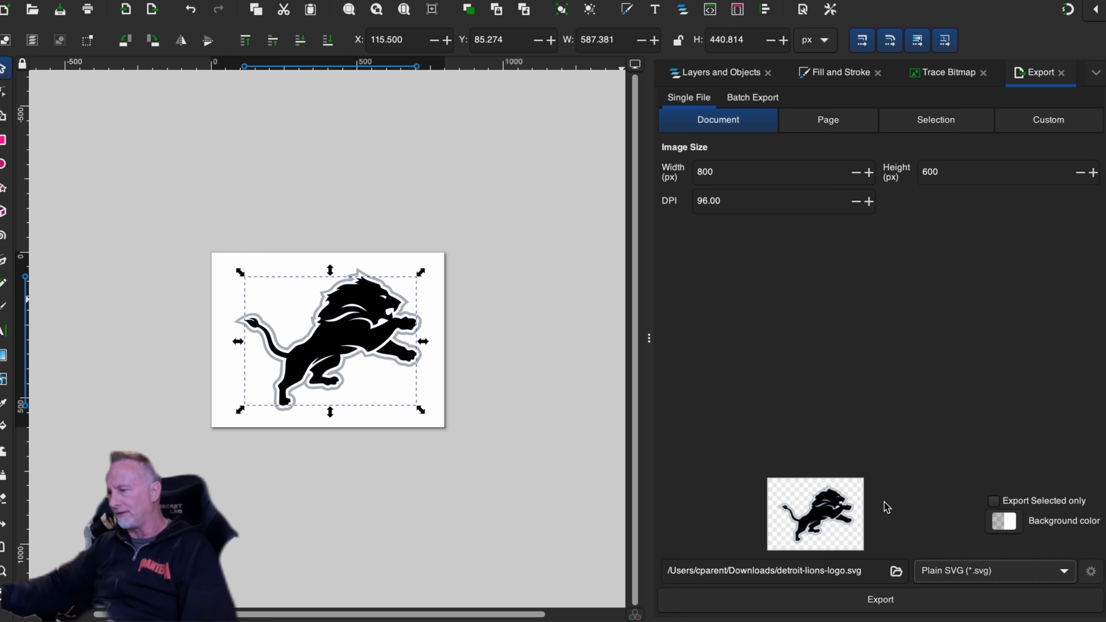
pyautogui.click(949, 603)
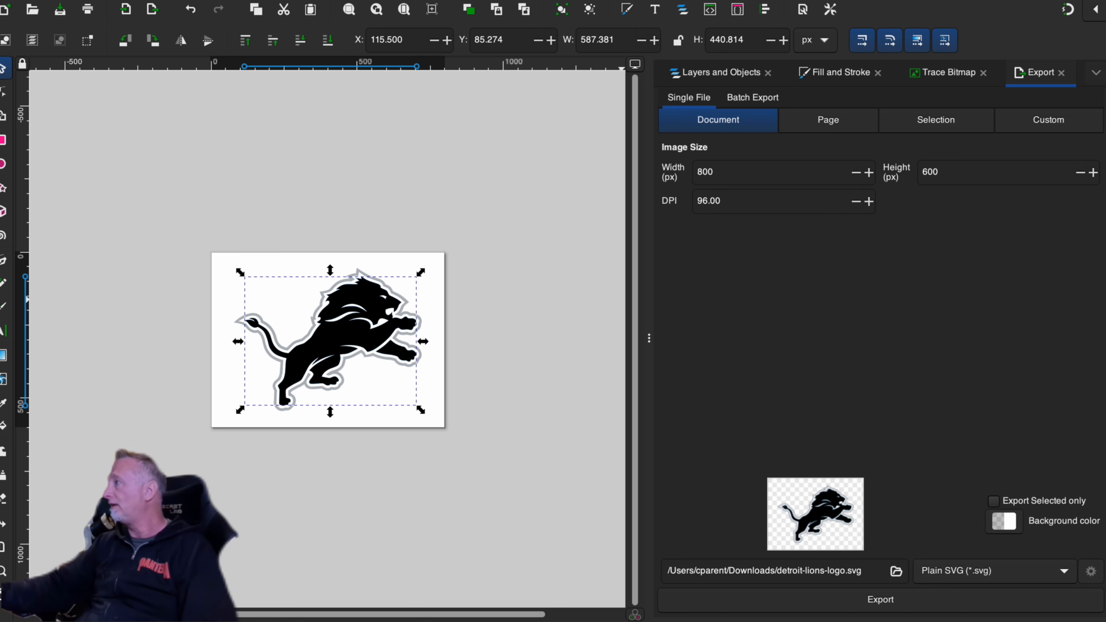
# - Switch to Finder and check the Downloads and Desktop folders for the exported logo and the recent files
pyautogui.press('super+Tab')
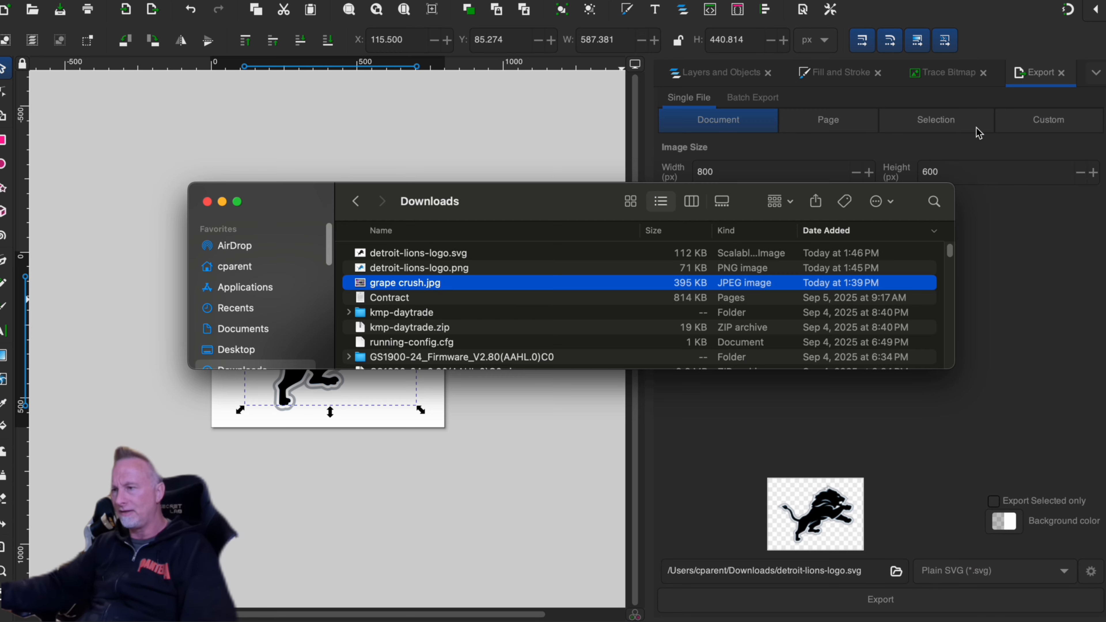
pyautogui.click(431, 255)
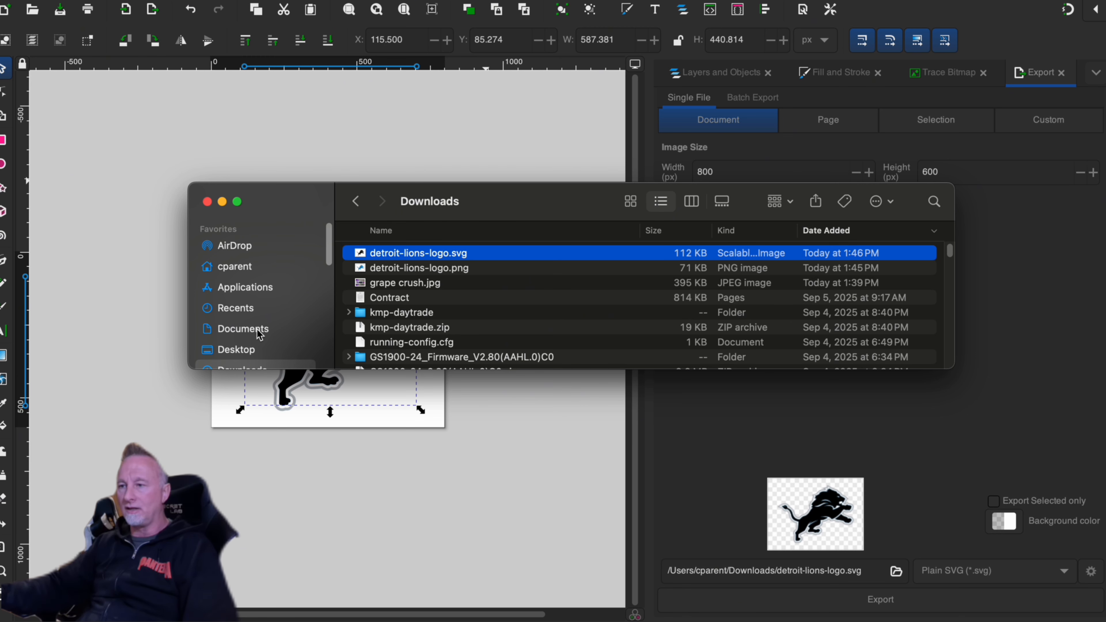
pyautogui.scroll(-10, 257, 330)
pyautogui.scroll(5, 257, 284)
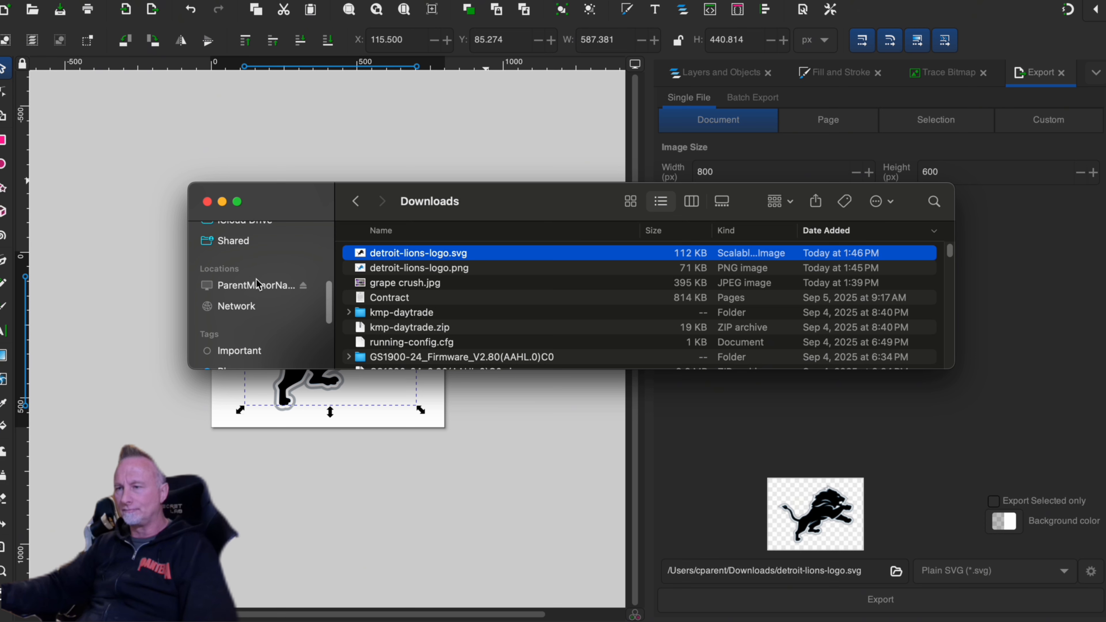
pyautogui.scroll(5, 252, 292)
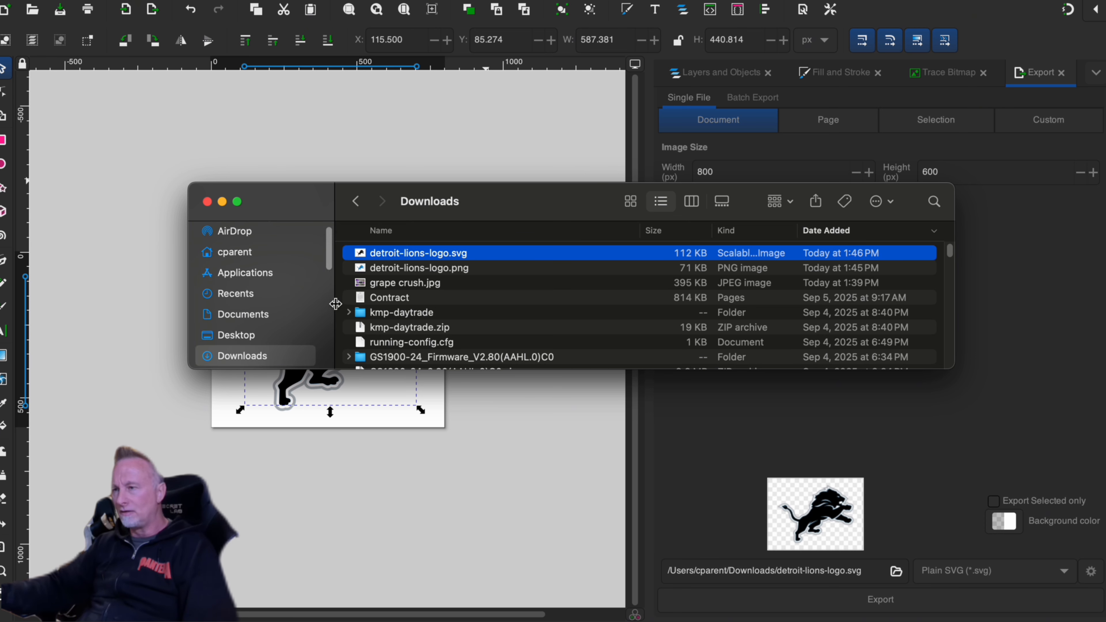
pyautogui.click(243, 336)
pyautogui.click(241, 356)
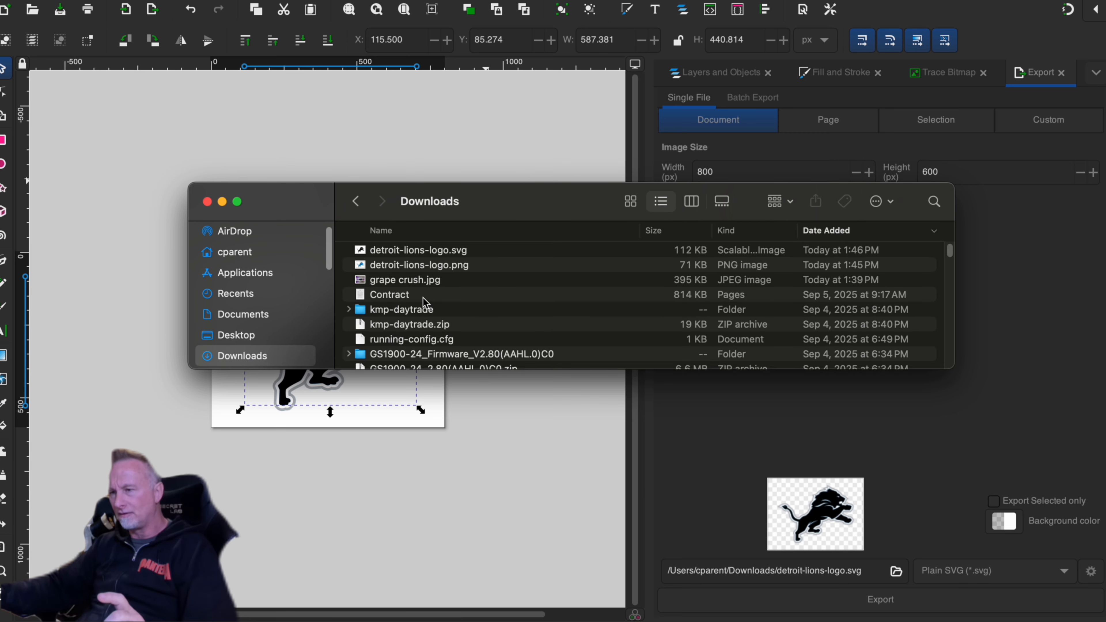
pyautogui.click(261, 336)
pyautogui.scroll(10, 436, 288)
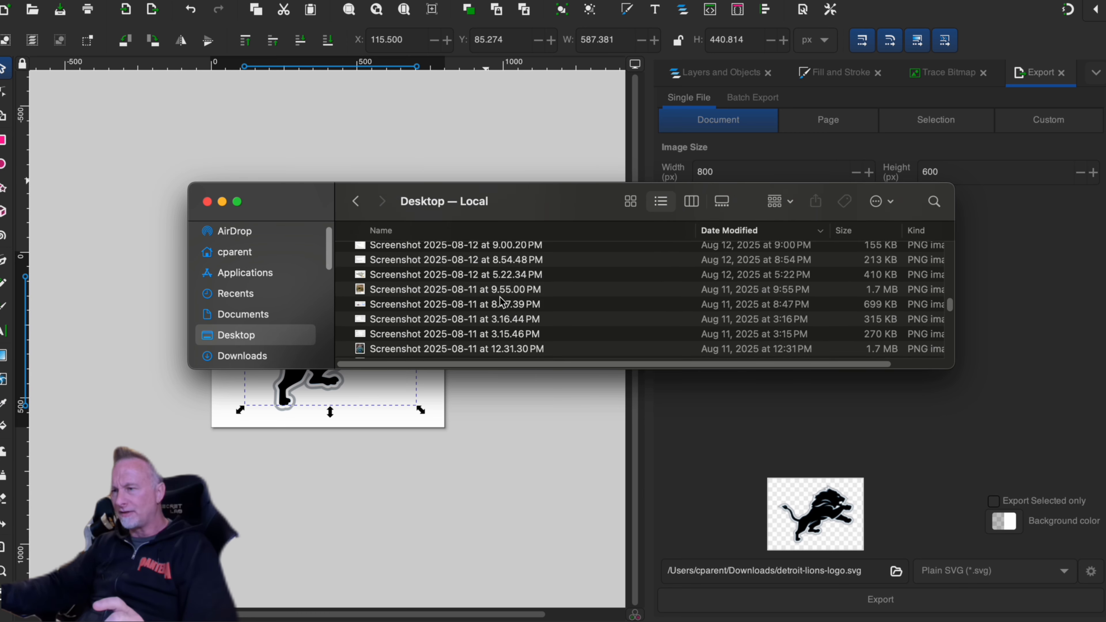
pyautogui.scroll(3, 501, 308)
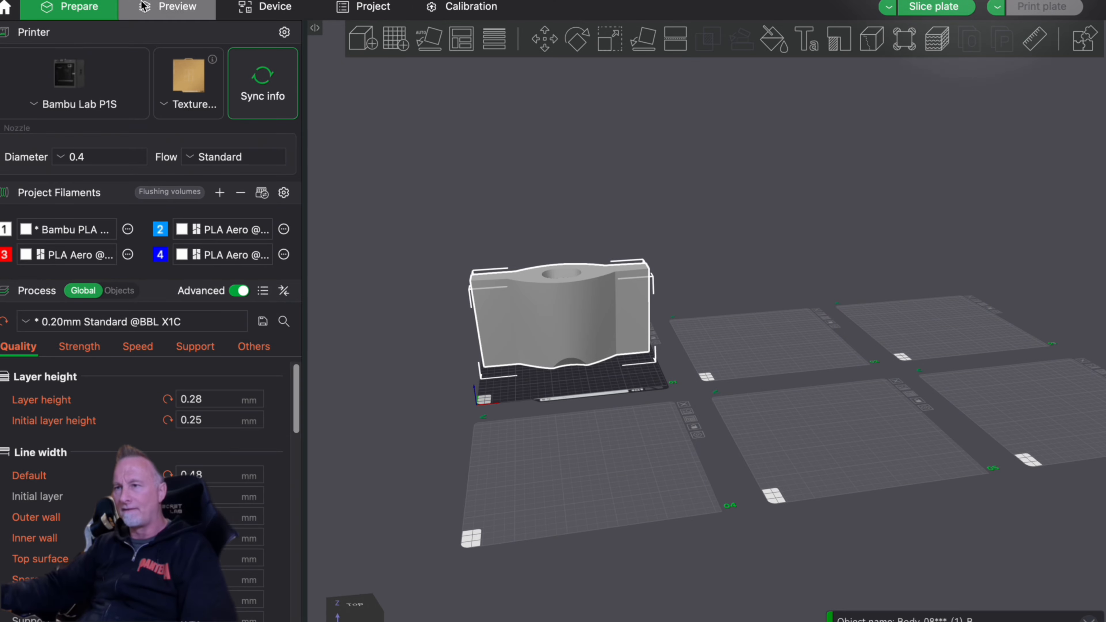
# - Switch to Bambu Studio and save the project as "Delta Fighter 64mm fuse with logo" in Downloads
pyautogui.click(118, 1)
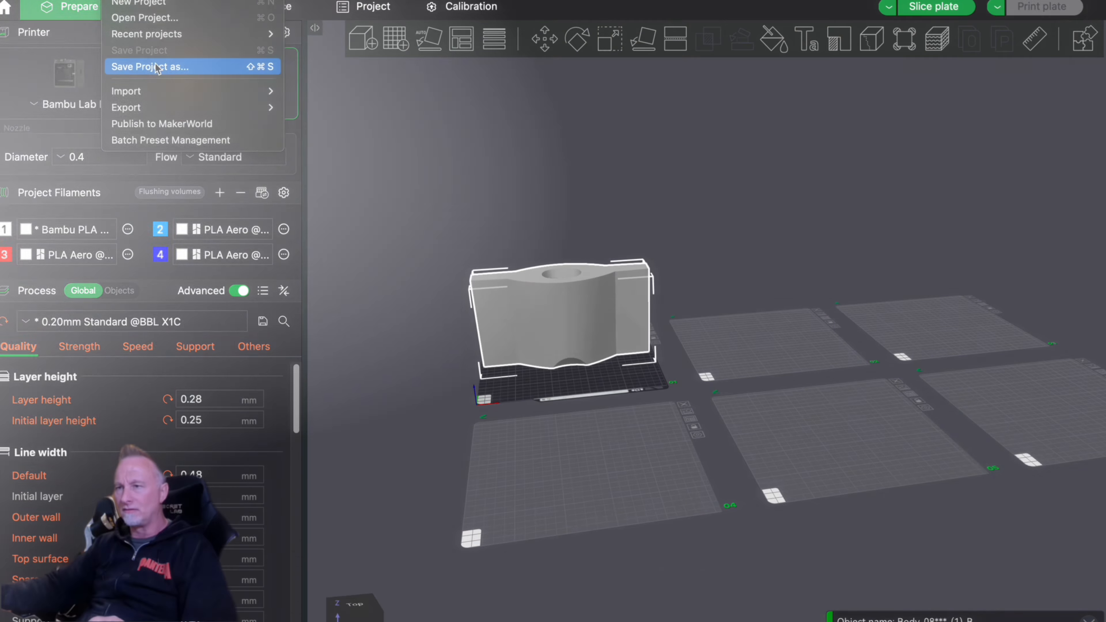
pyautogui.click(156, 64)
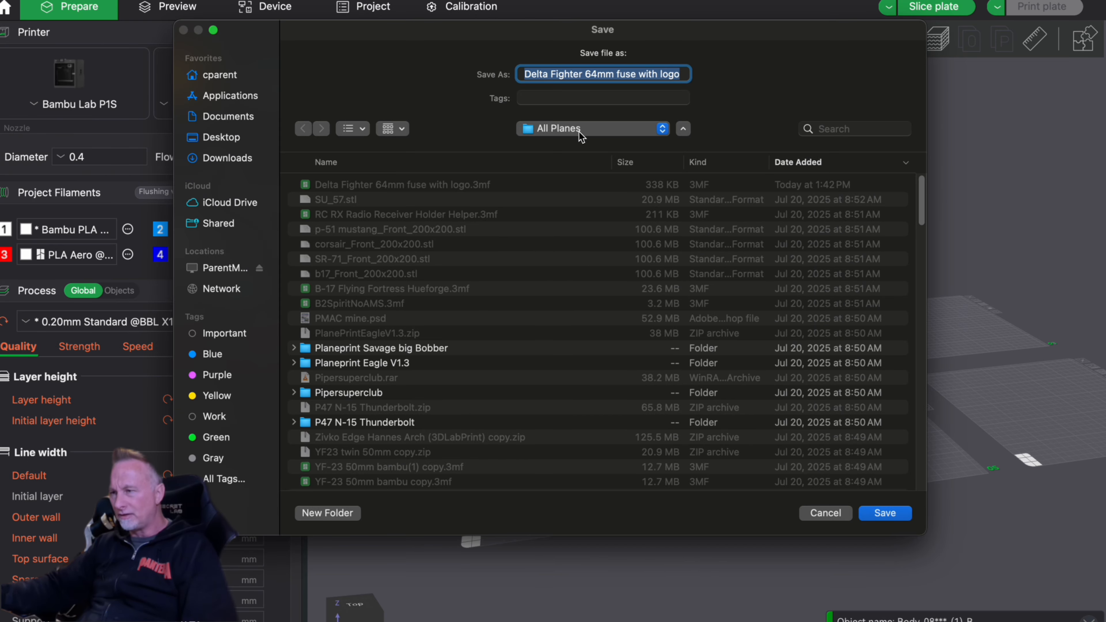
pyautogui.click(223, 160)
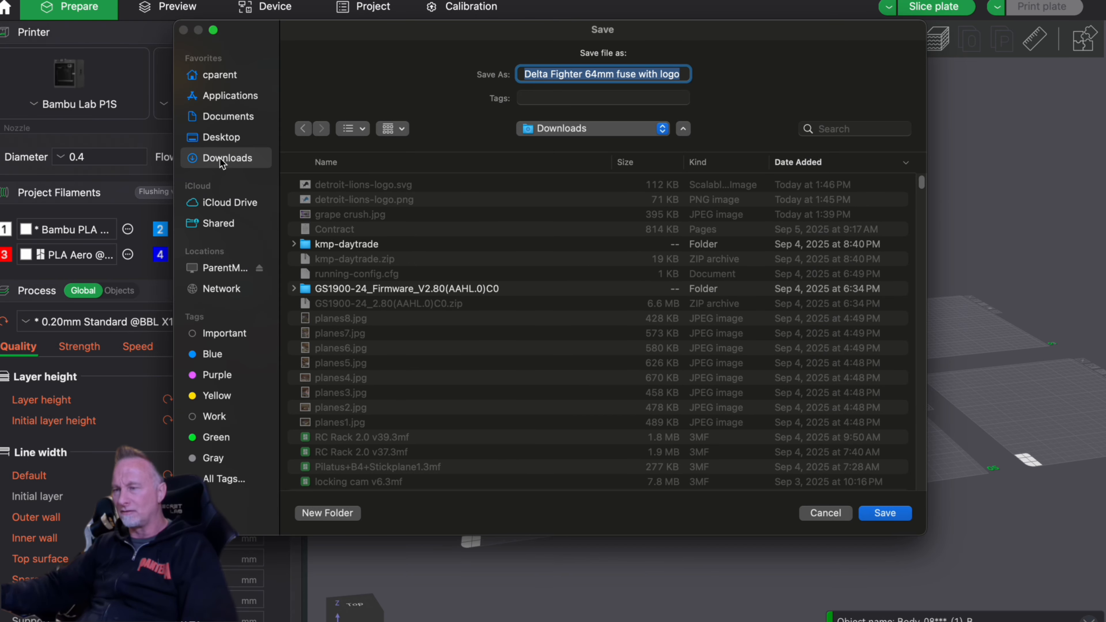
pyautogui.click(882, 514)
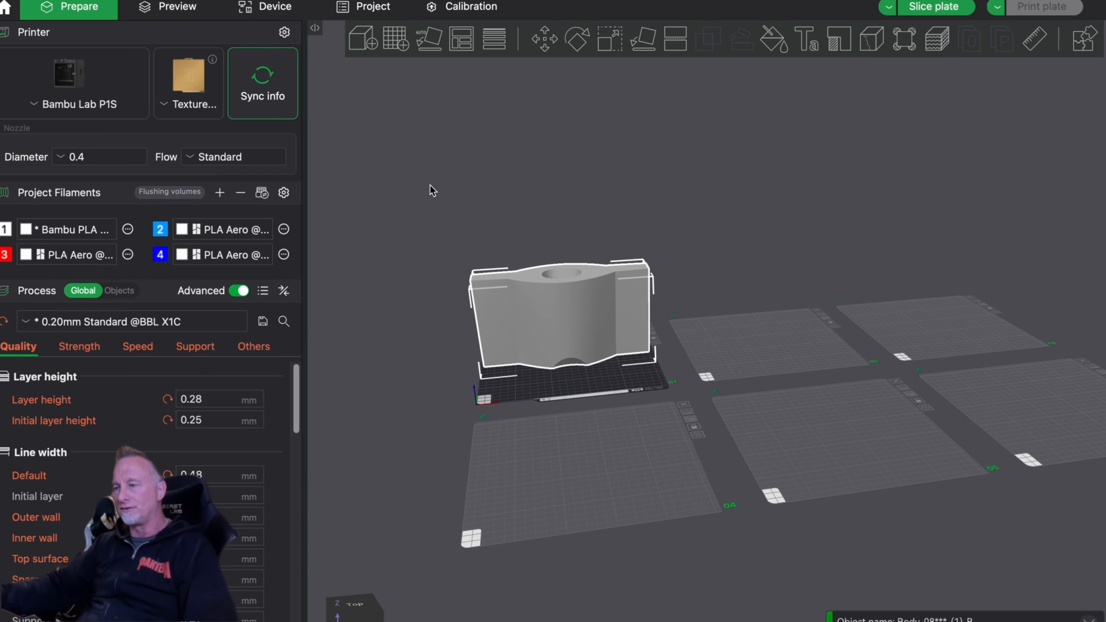
# - Switch to Finder and check the Downloads folder for the fuselage 3MF project and the logo SVG
pyautogui.press('super+Tab')
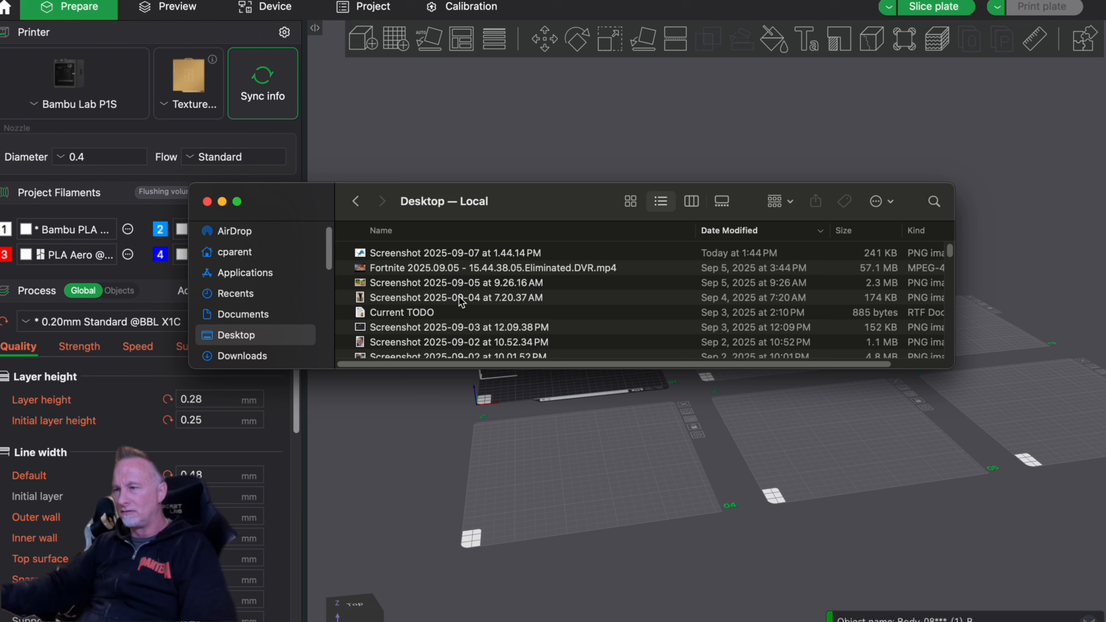
pyautogui.click(243, 356)
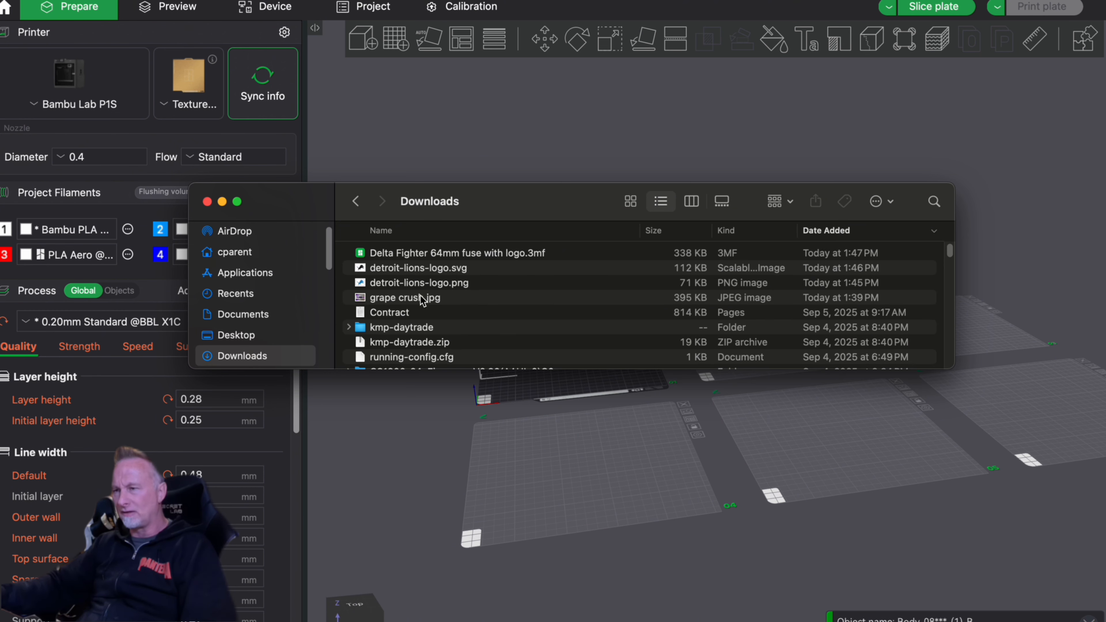
pyautogui.click(426, 255)
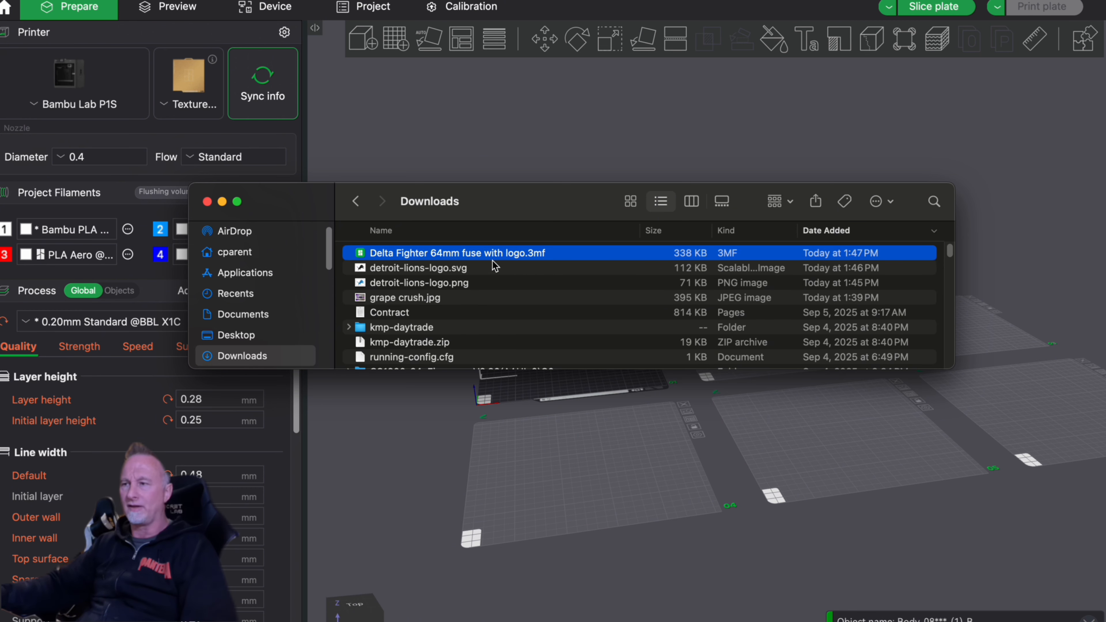
pyautogui.keyDown('super'); pyautogui.click(425, 269); pyautogui.keyUp('super')
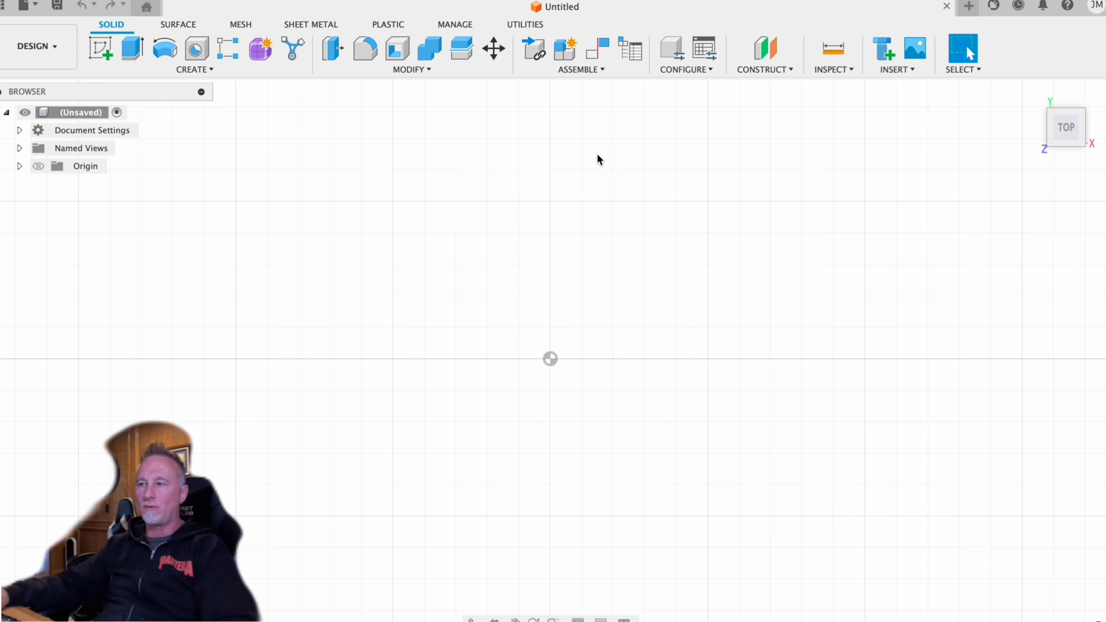
# - Insert the mesh file "Delta Fighter 64mm fuse with logo.3mf" from the Downloads folder into the design
pyautogui.click(889, 69)
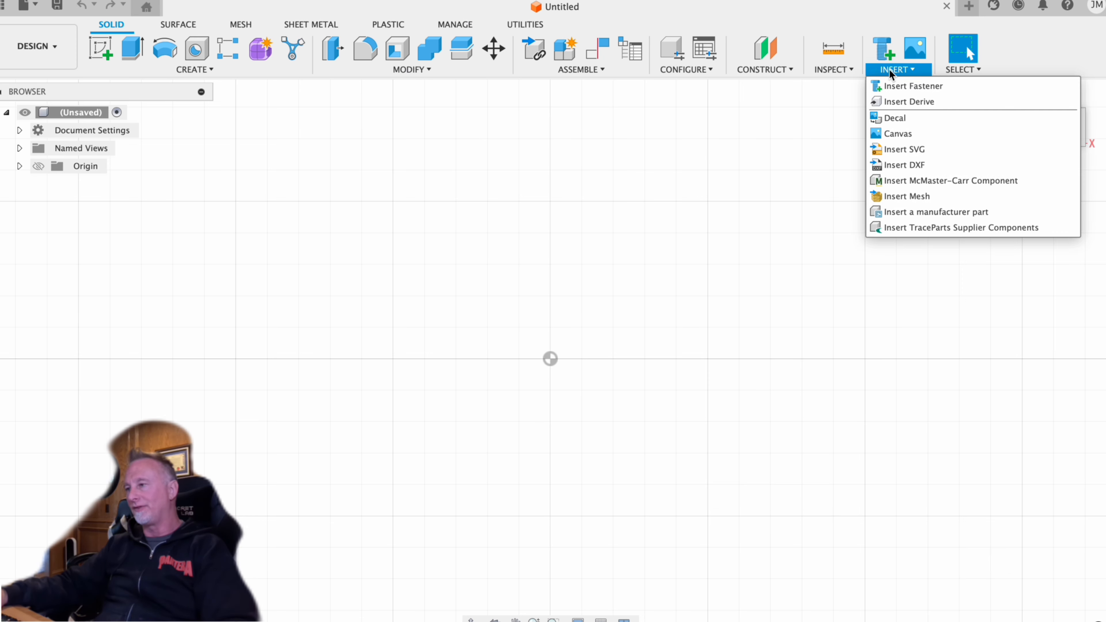
pyautogui.click(929, 197)
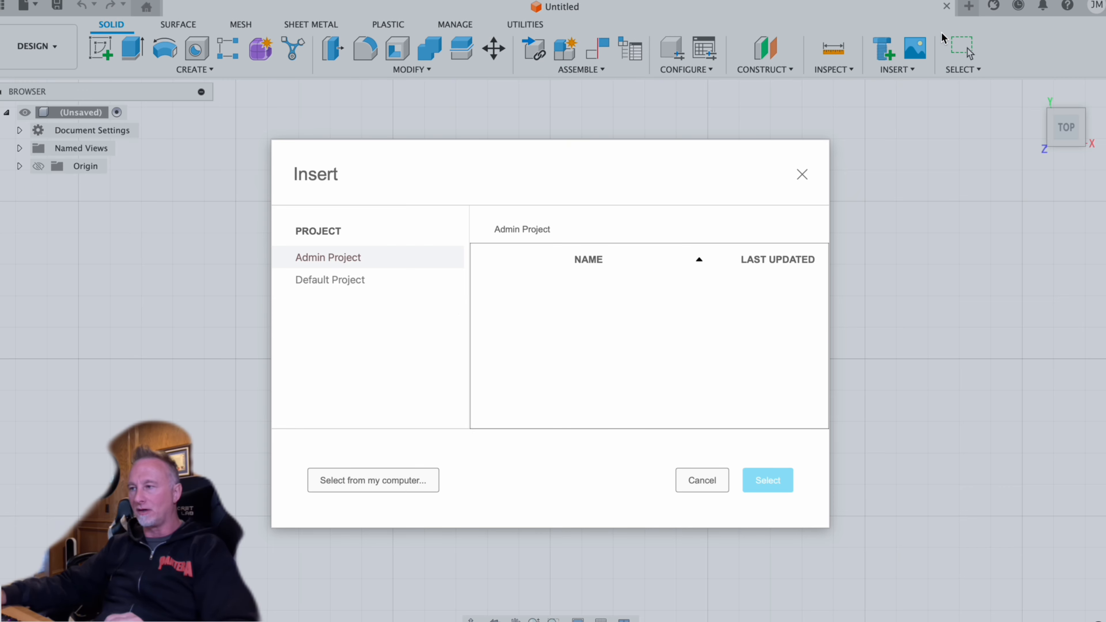
pyautogui.click(385, 481)
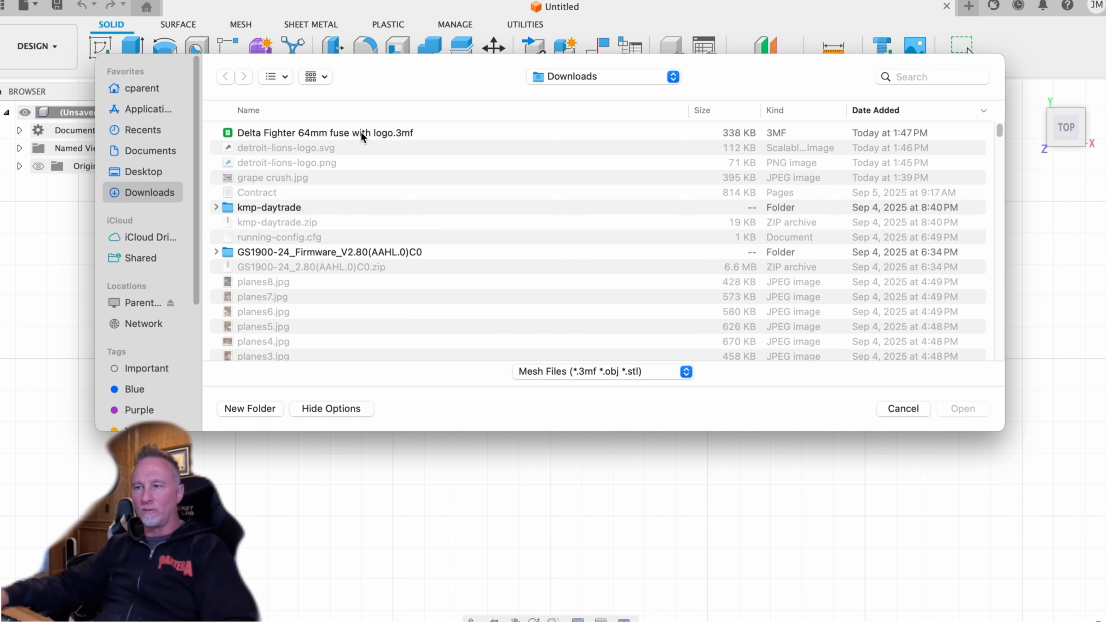
pyautogui.click(360, 132)
pyautogui.press('Return')
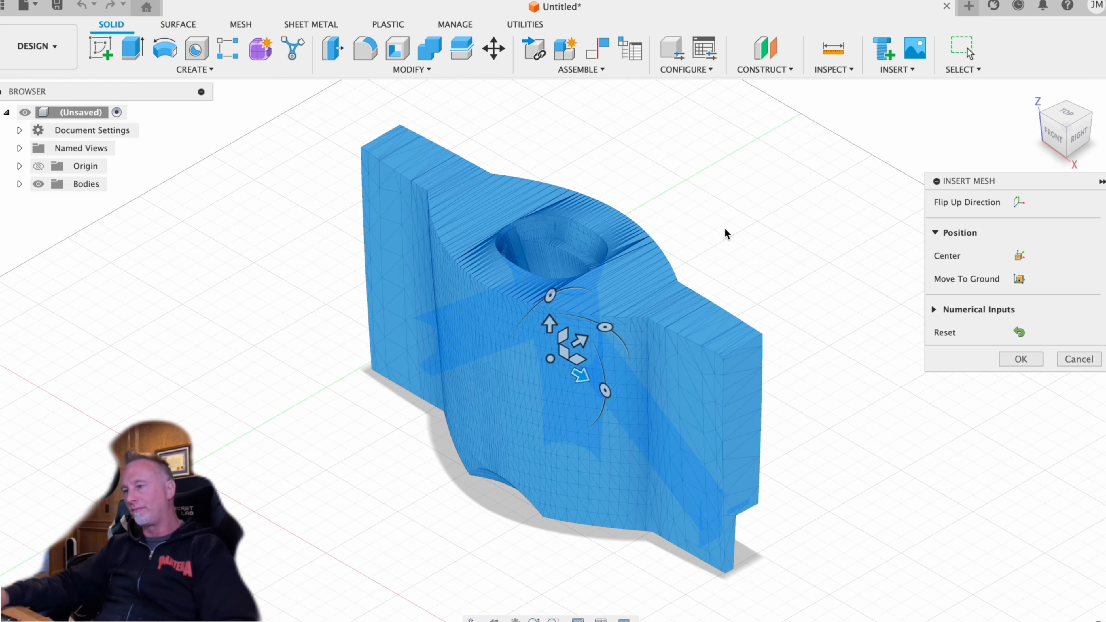
# - Move the inserted fuselage mesh so its central opening sits over the origin, and accept the placement
pyautogui.keyDown('shift'); pyautogui.moveTo(722, 219); pyautogui.dragTo(777, 272, button='middle'); pyautogui.keyUp('shift')
pyautogui.moveTo(735, 524); pyautogui.dragTo(770, 451, button='middle')
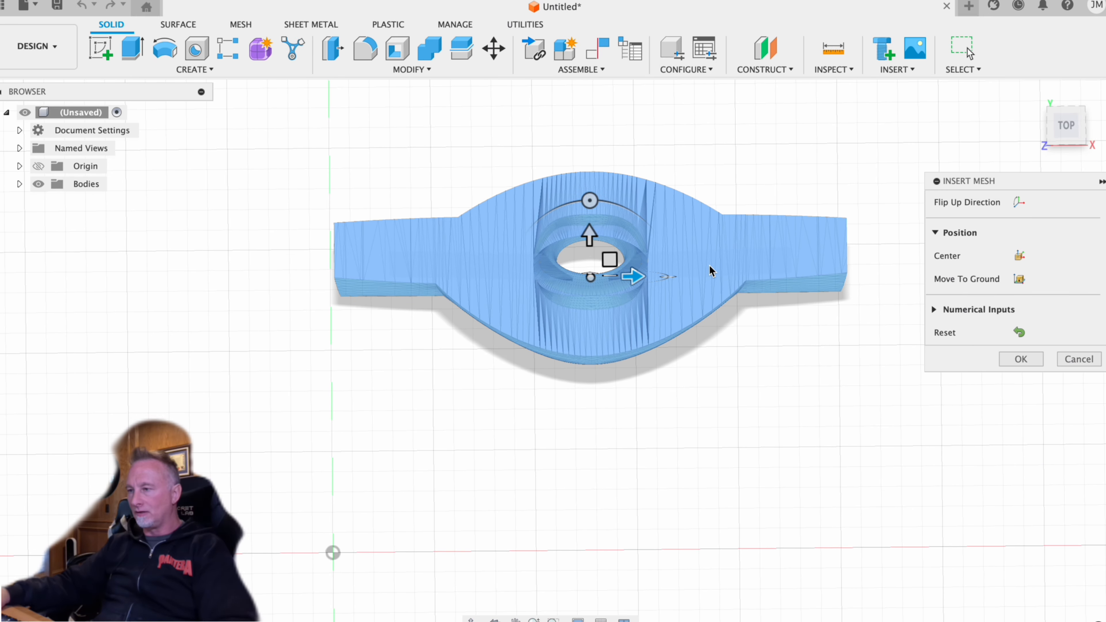
pyautogui.moveTo(605, 266); pyautogui.dragTo(345, 556)
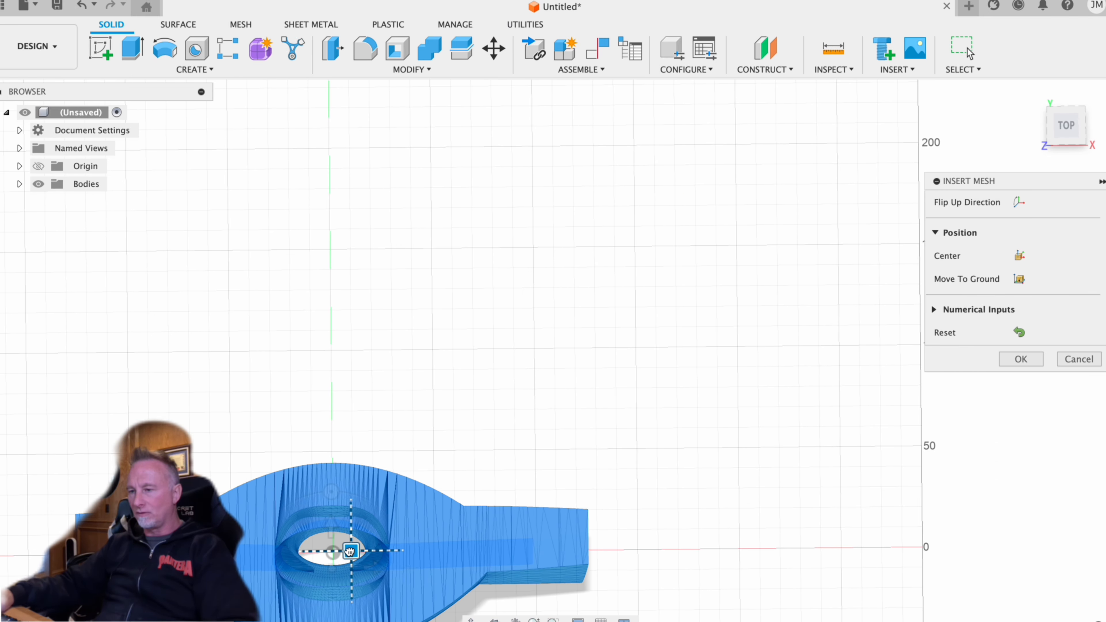
pyautogui.click(1020, 359)
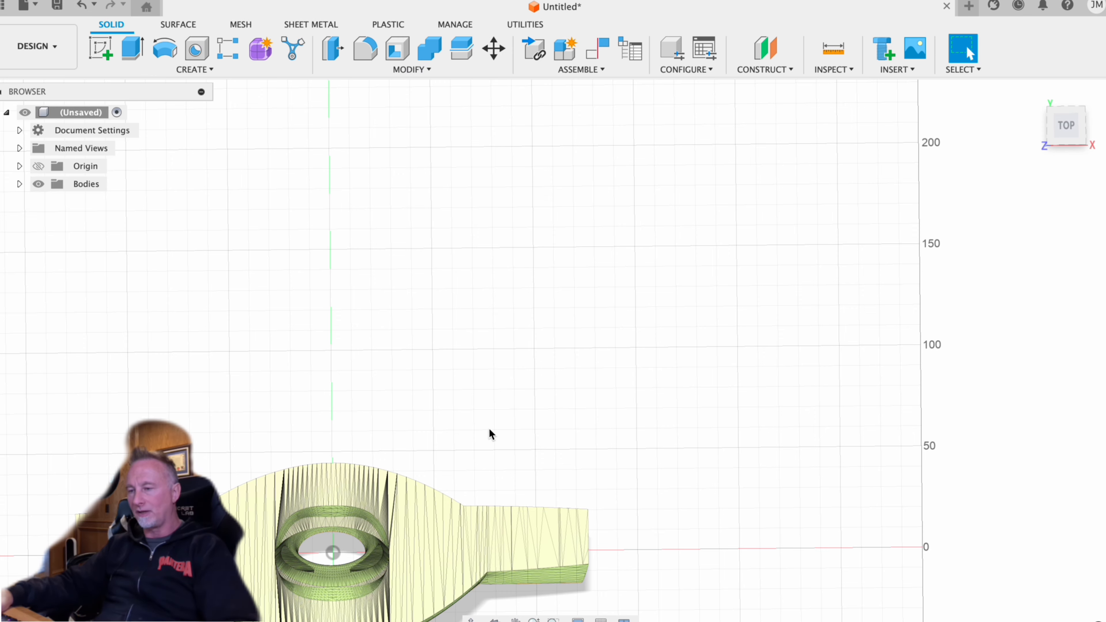
# - Convert the fuselage mesh to a solid body with Convert Mesh, using the Parametric operation and the first method
pyautogui.keyDown('shift'); pyautogui.moveTo(490, 428); pyautogui.dragTo(882, 183, button='middle'); pyautogui.keyUp('shift')
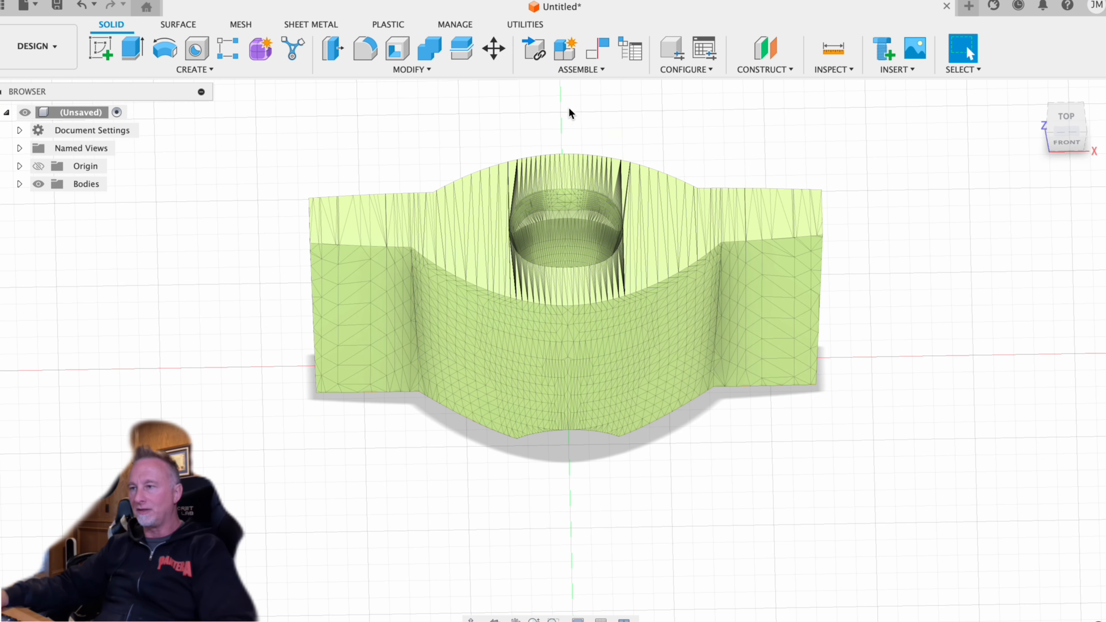
pyautogui.click(239, 26)
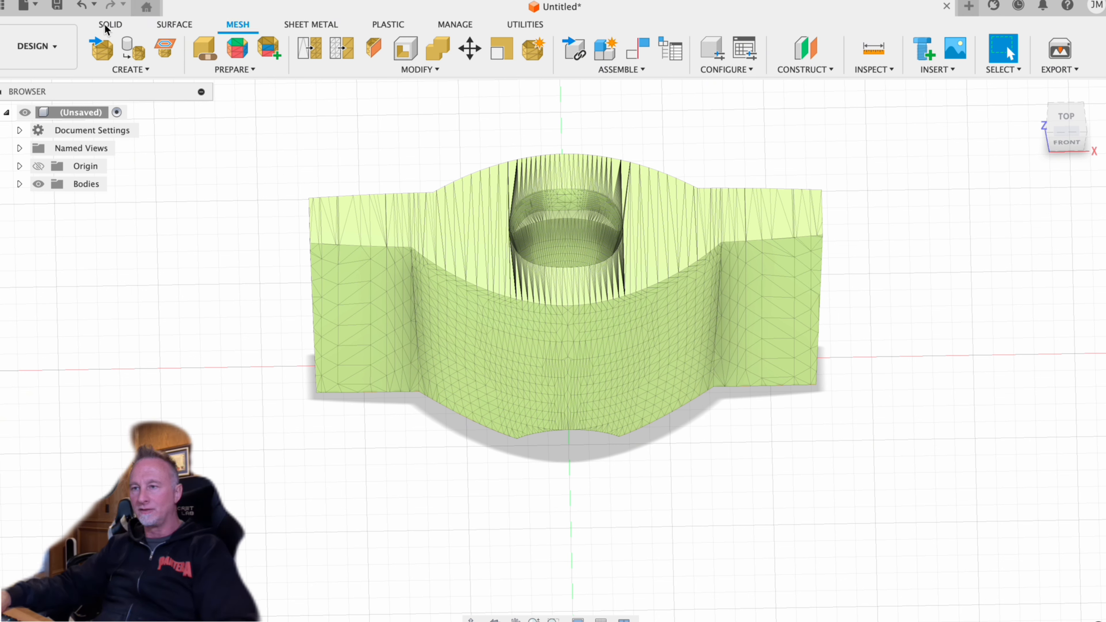
pyautogui.click(109, 25)
pyautogui.click(239, 25)
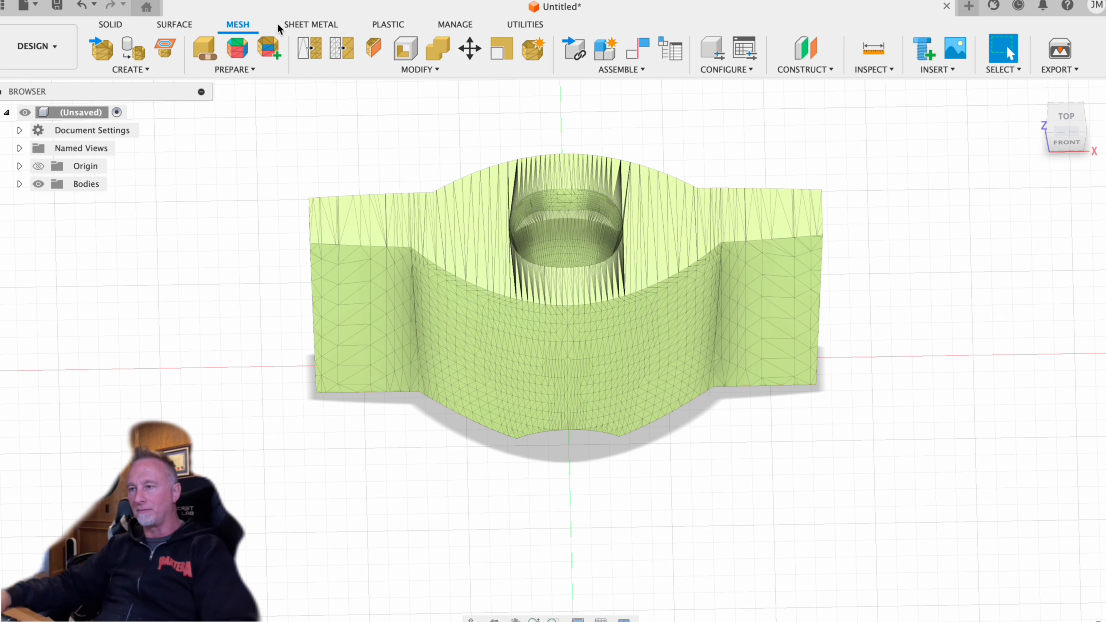
pyautogui.click(429, 71)
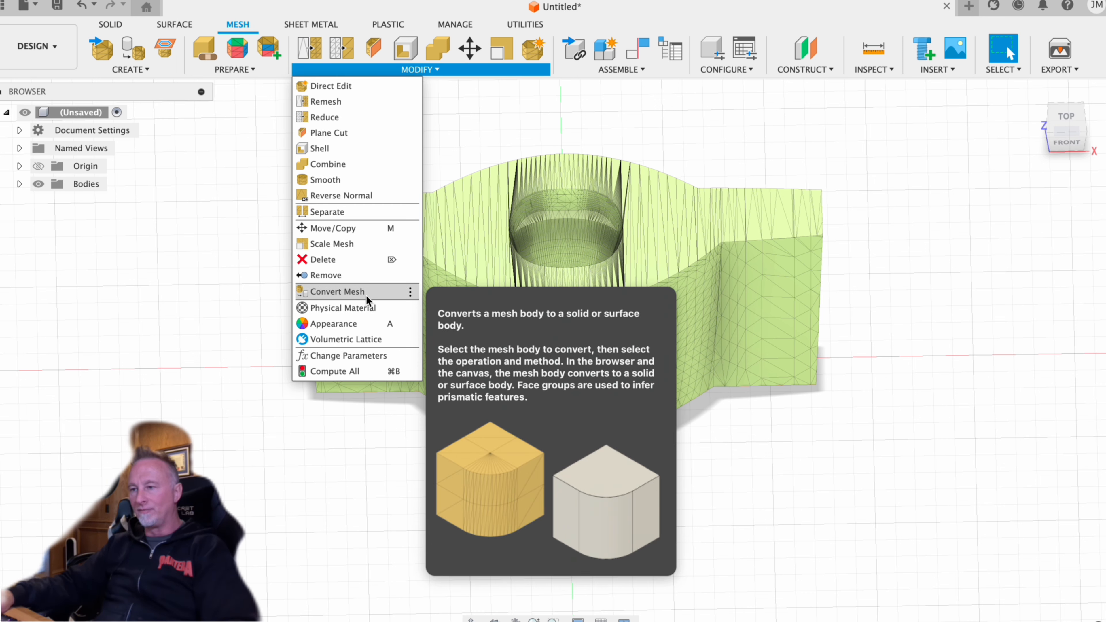
pyautogui.click(337, 292)
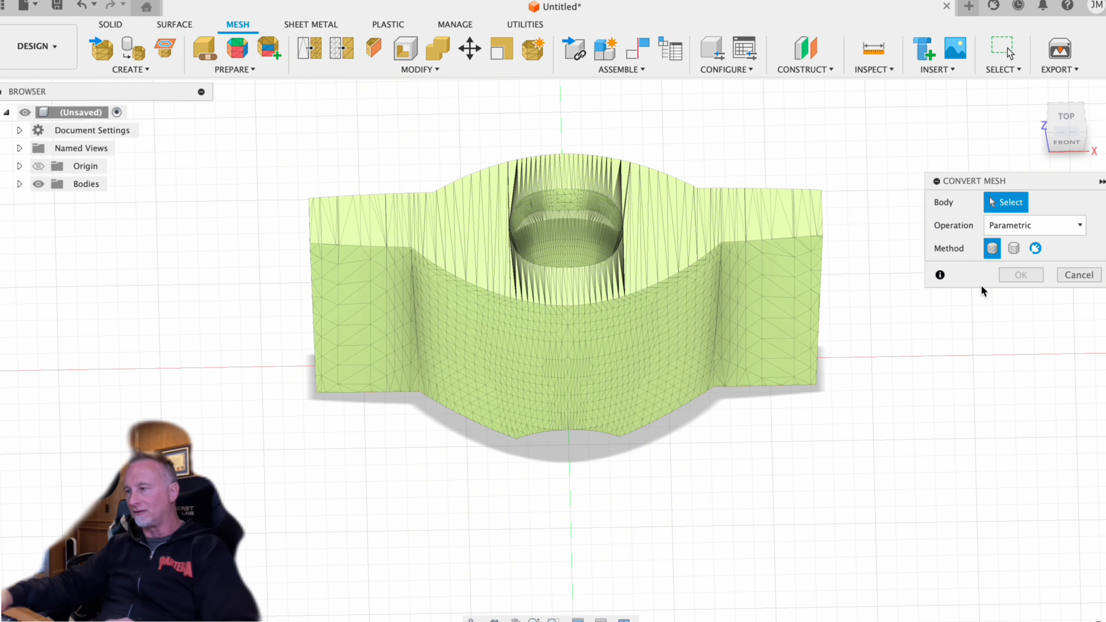
pyautogui.click(764, 309)
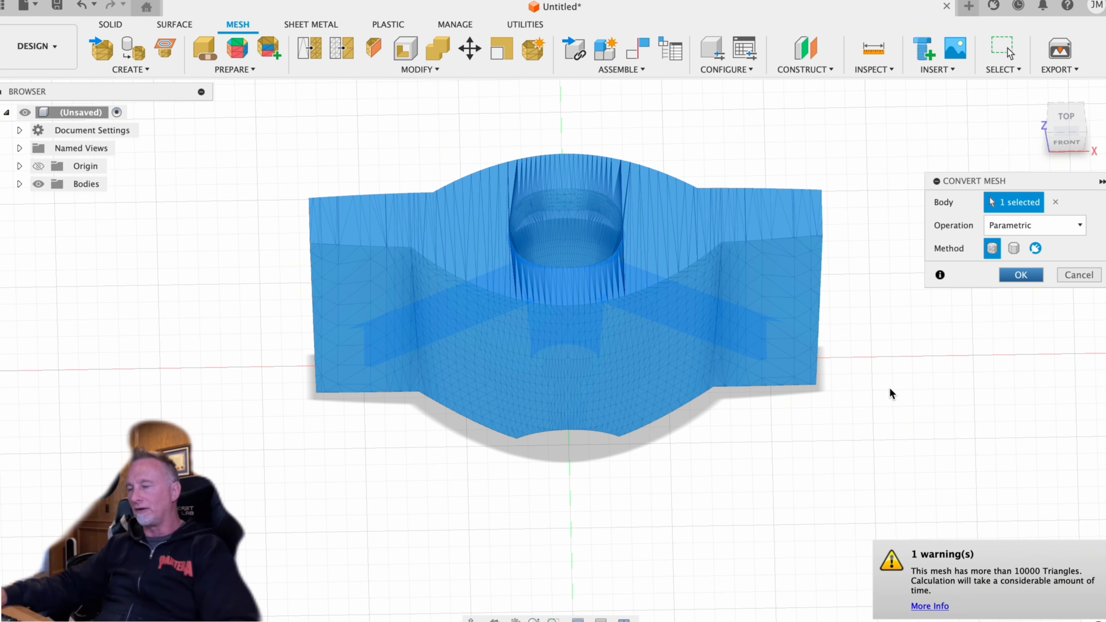
pyautogui.press('Return')
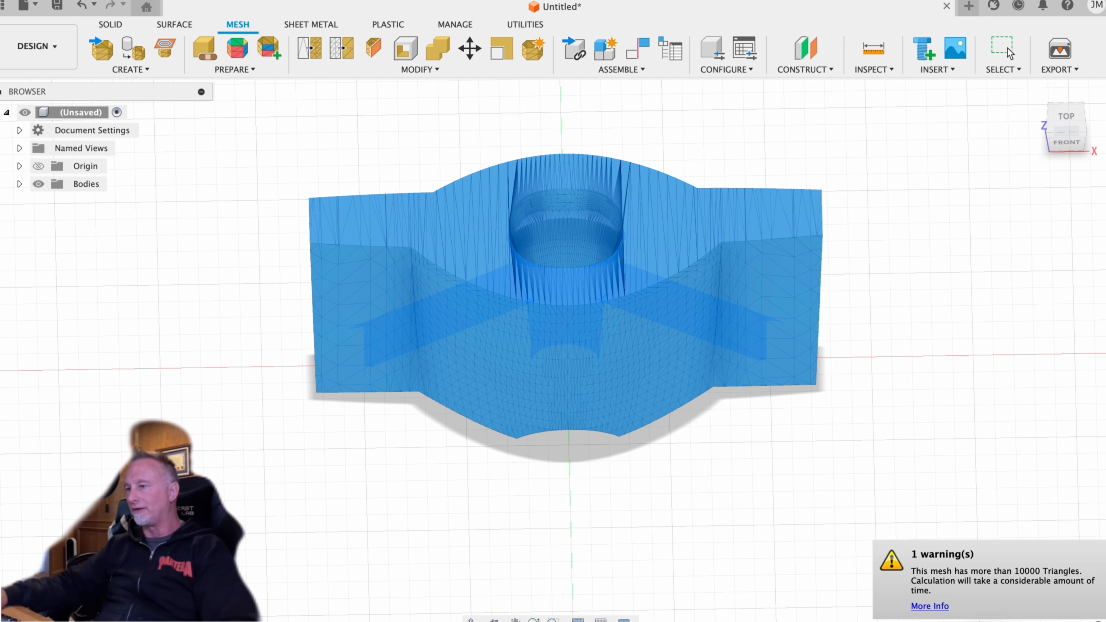
pyautogui.click(1102, 553)
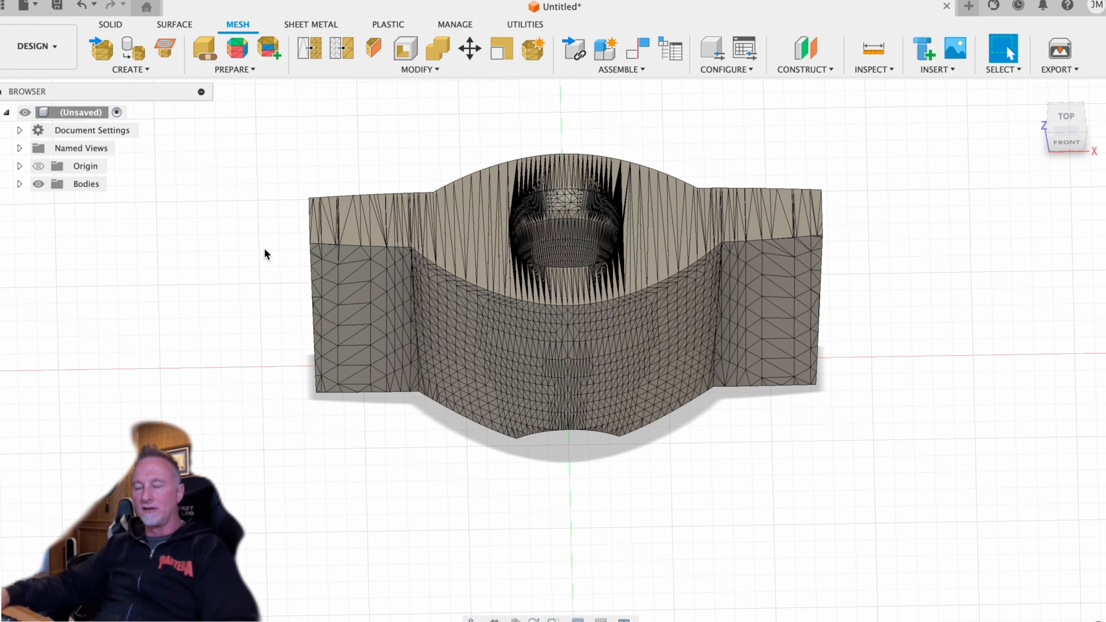
# - Start a box on the horizontal ground plane and draw its base about 168 by 43 mm across the fuselage's front curved side
pyautogui.click(1066, 117)
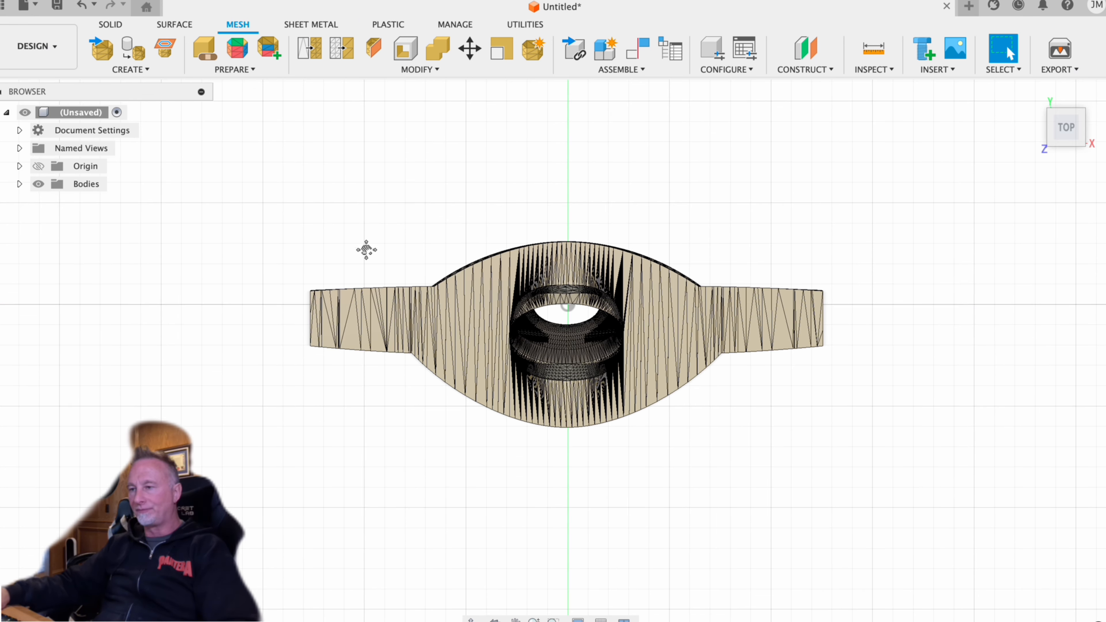
pyautogui.moveTo(367, 249); pyautogui.dragTo(379, 174, button='middle')
pyautogui.click(116, 26)
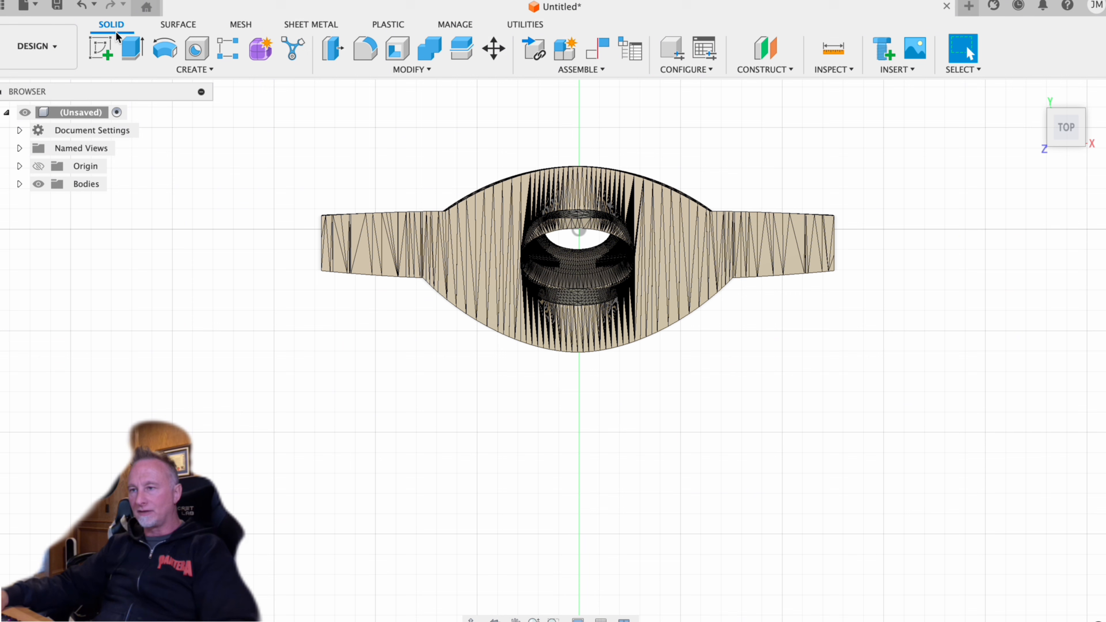
pyautogui.click(211, 69)
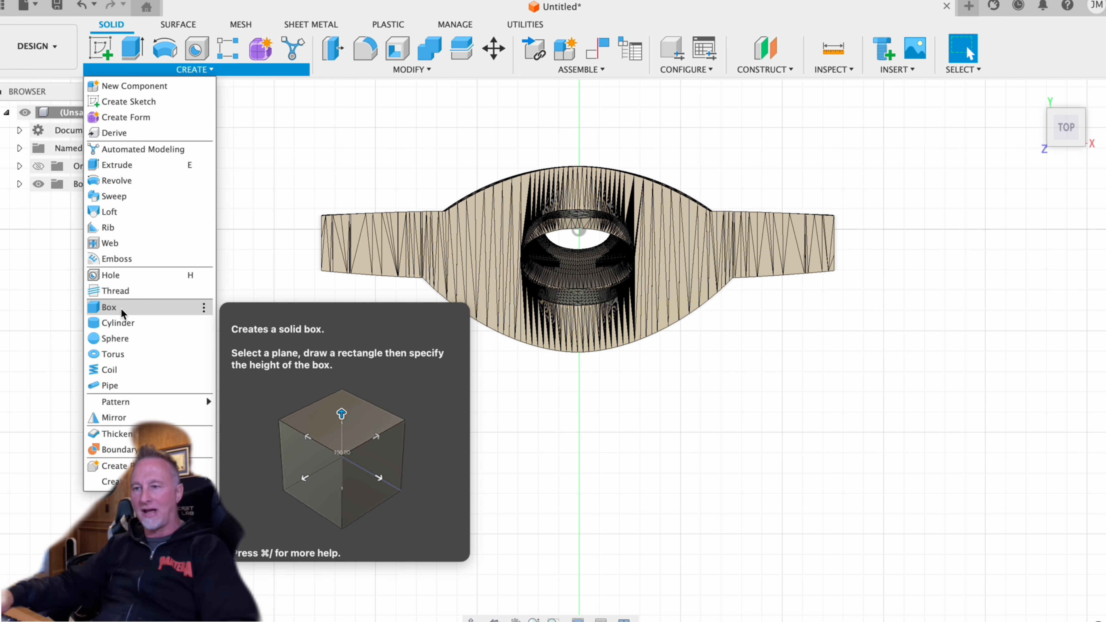
pyautogui.click(109, 308)
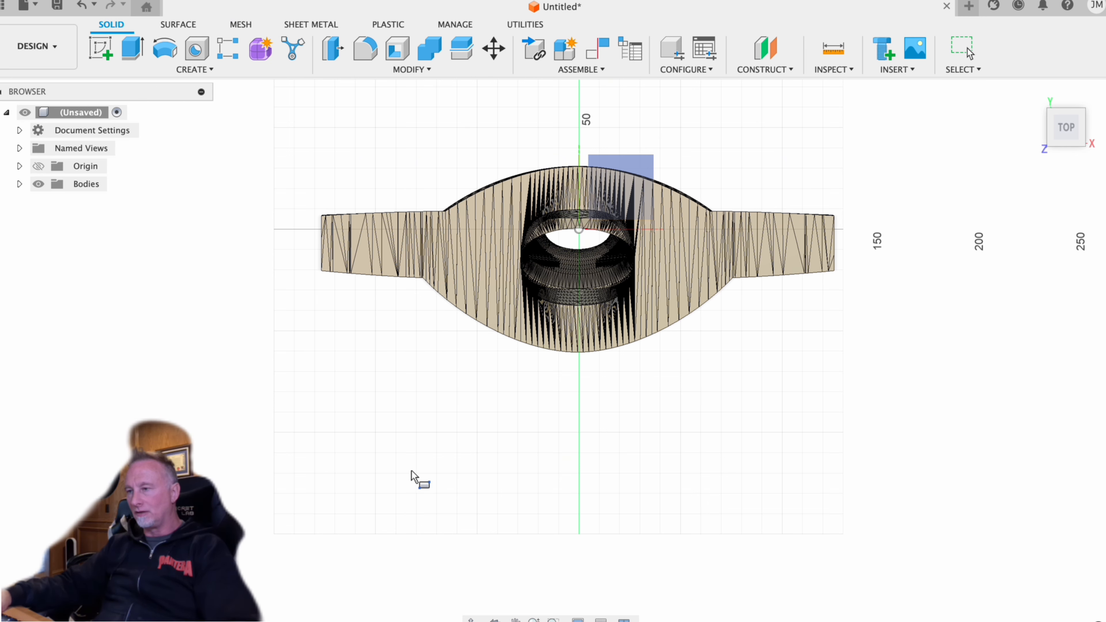
pyautogui.scroll(-2, 412, 475)
pyautogui.click(592, 228)
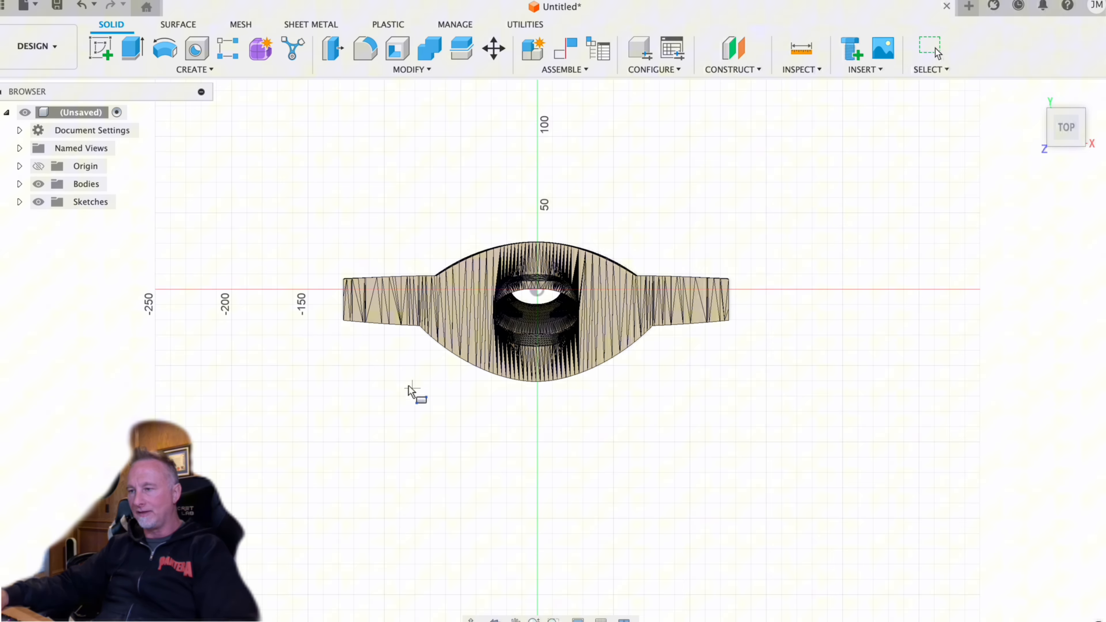
pyautogui.scroll(-1, 400, 399)
pyautogui.moveTo(400, 398); pyautogui.dragTo(423, 313, button='middle')
pyautogui.scroll(3, 449, 277)
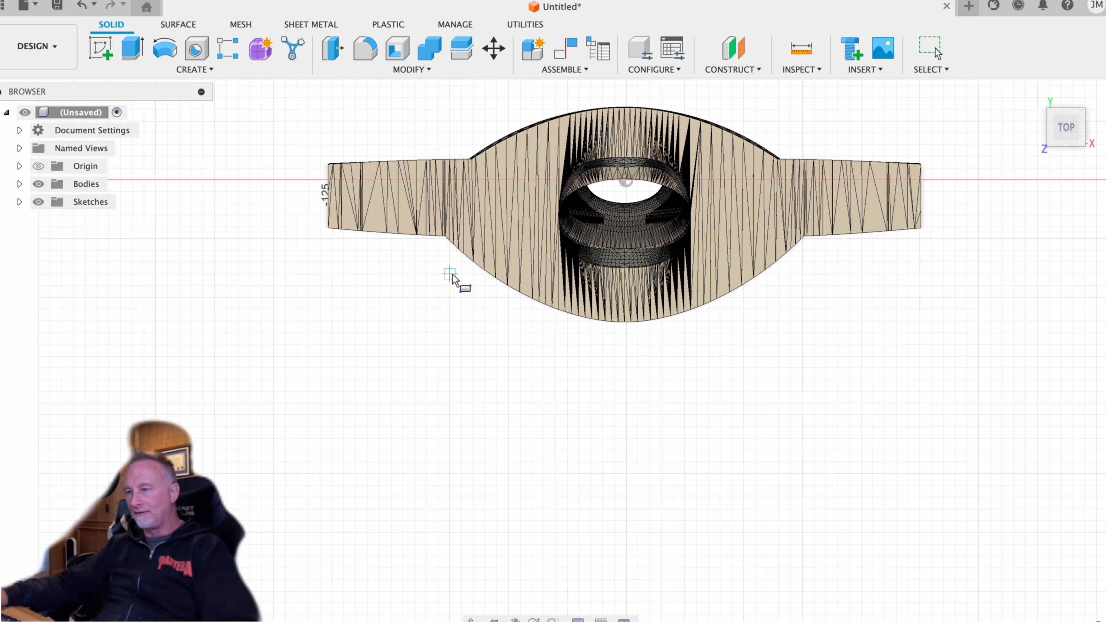
pyautogui.click(437, 251)
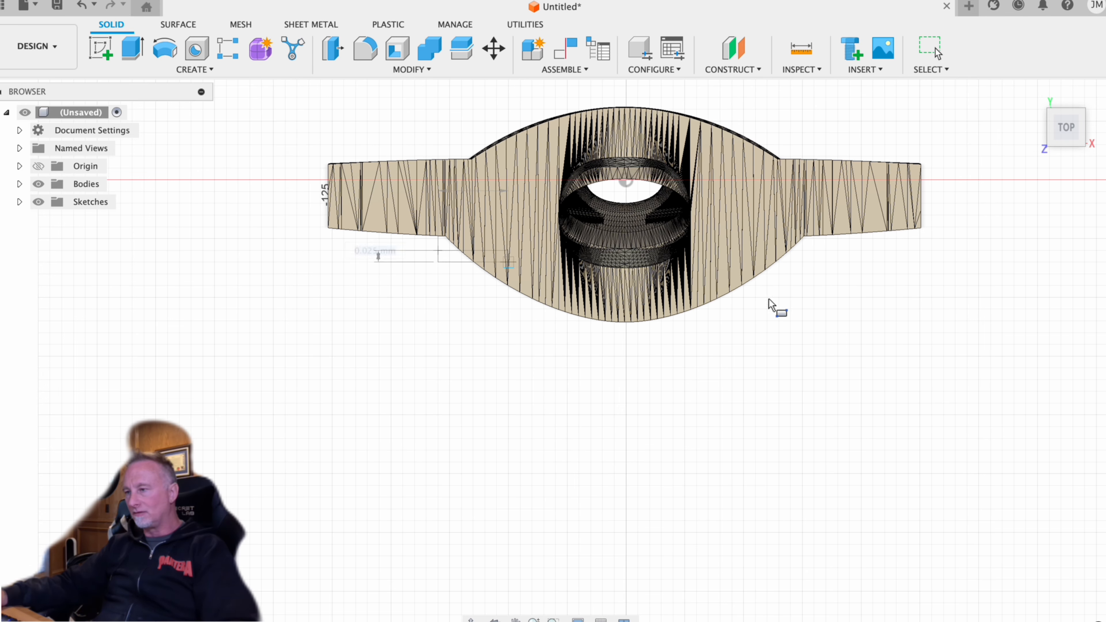
pyautogui.click(832, 352)
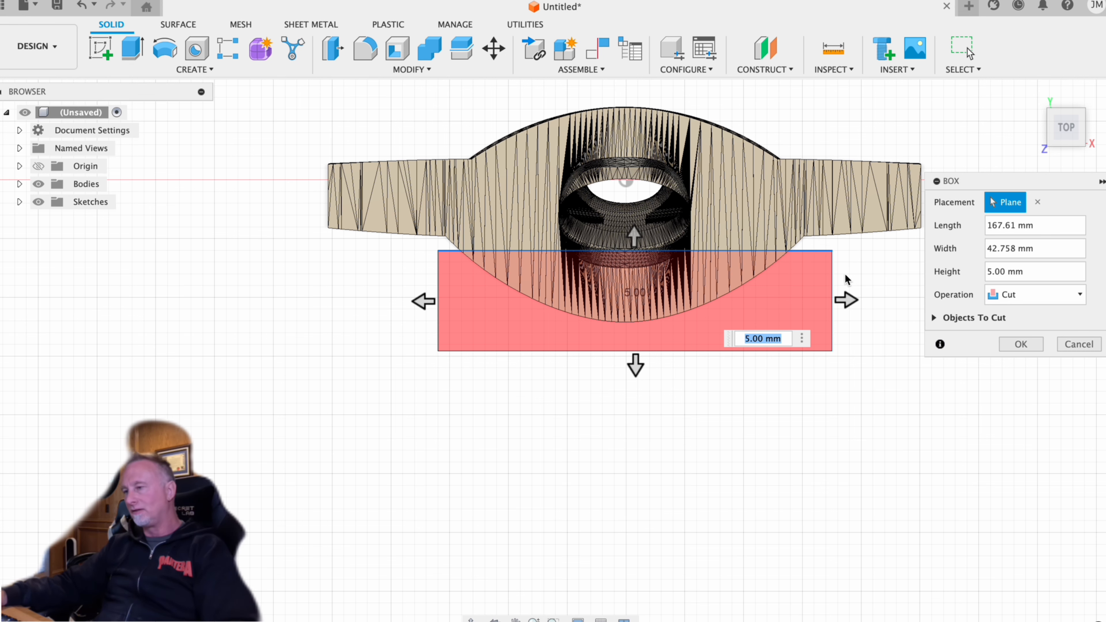
# - Create the box as a New Body with a height of 5 mm
pyautogui.moveTo(863, 298); pyautogui.dragTo(828, 322, button='middle')
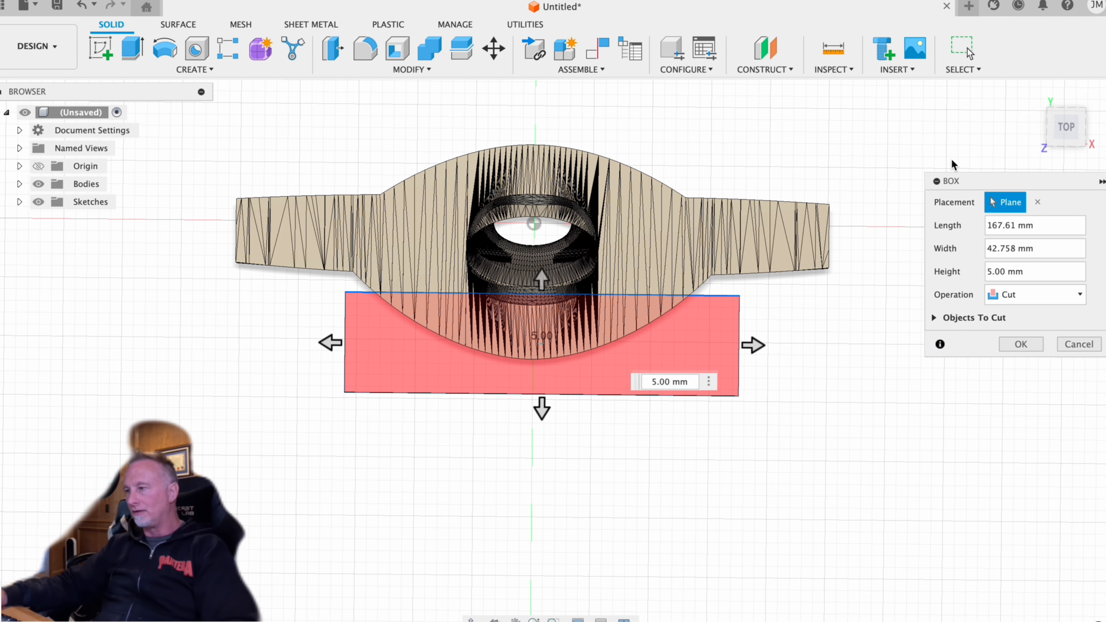
pyautogui.click(1065, 129)
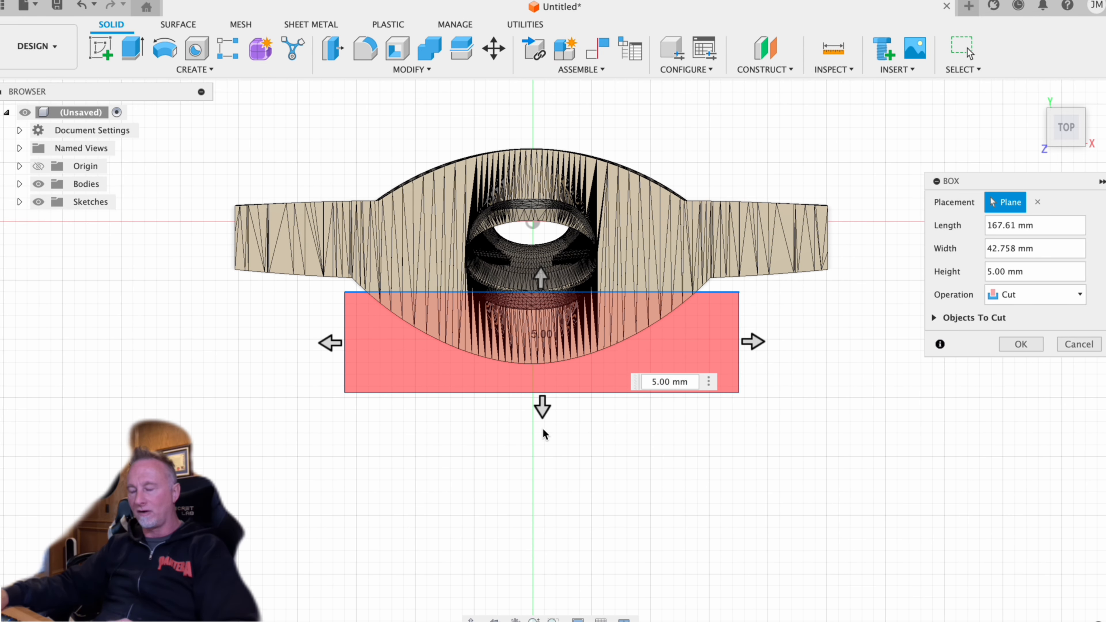
pyautogui.click(1035, 295)
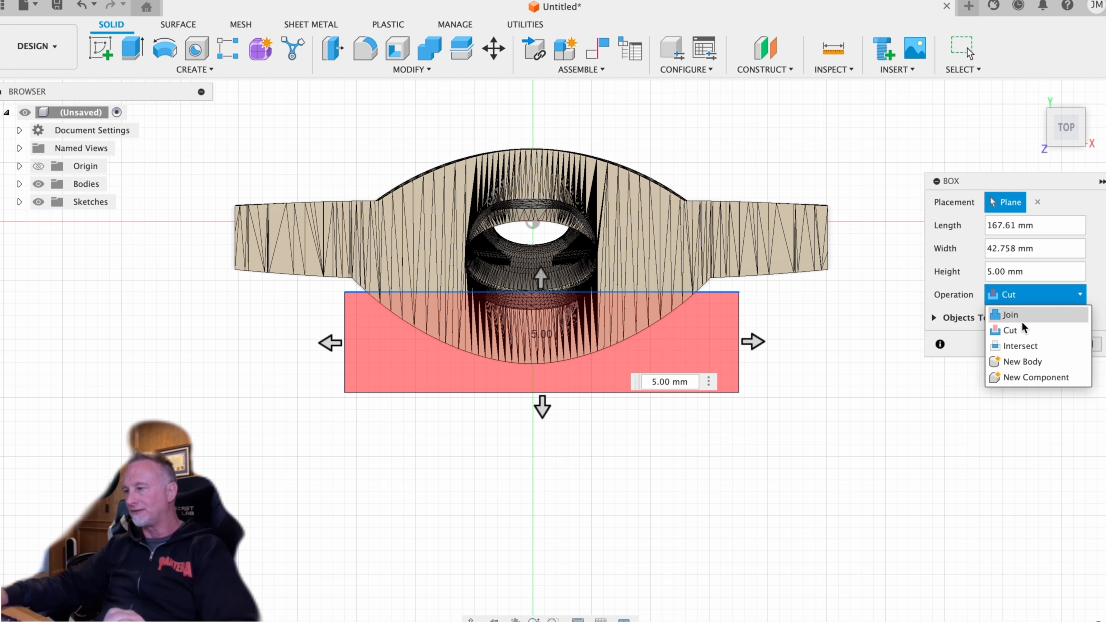
pyautogui.click(1038, 368)
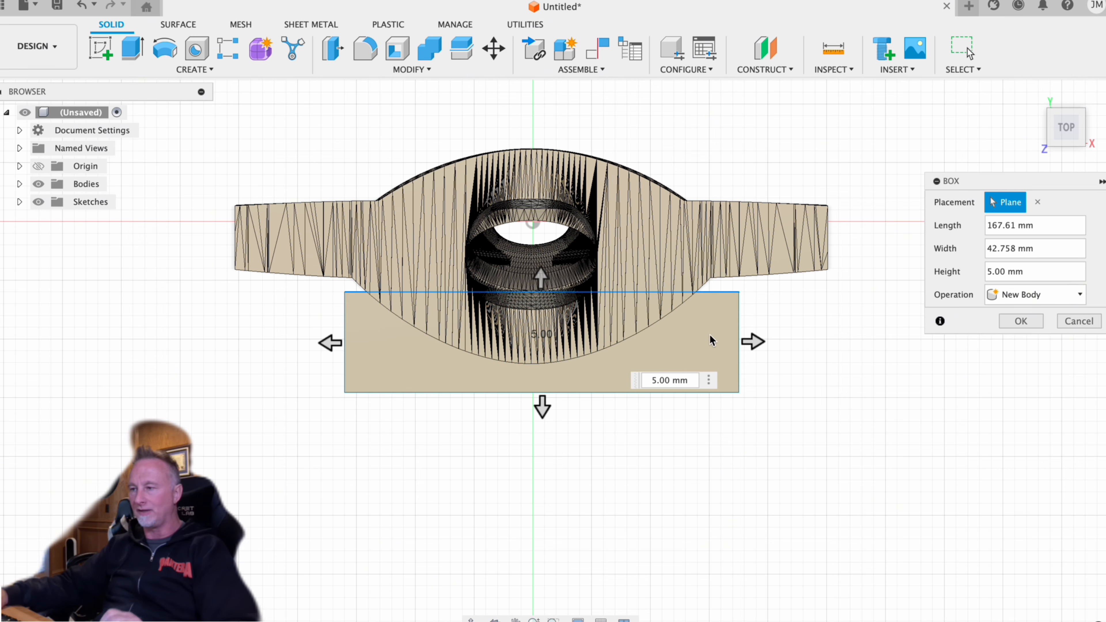
pyautogui.click(1024, 322)
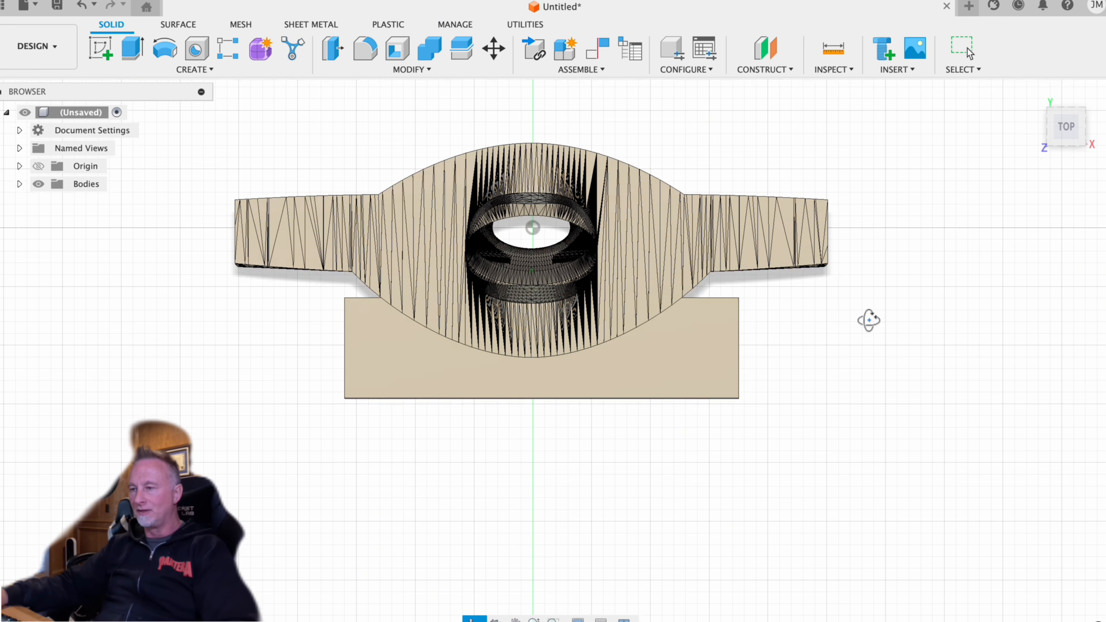
# - Edit the box feature and set its height to 125 mm
pyautogui.moveTo(869, 319)
pyautogui.keyDown('shift'); pyautogui.mouseDown(button='middle')
pyautogui.moveTo(867, 269)
pyautogui.moveTo(870, 298)
pyautogui.mouseUp(button='middle'); pyautogui.keyUp('shift')
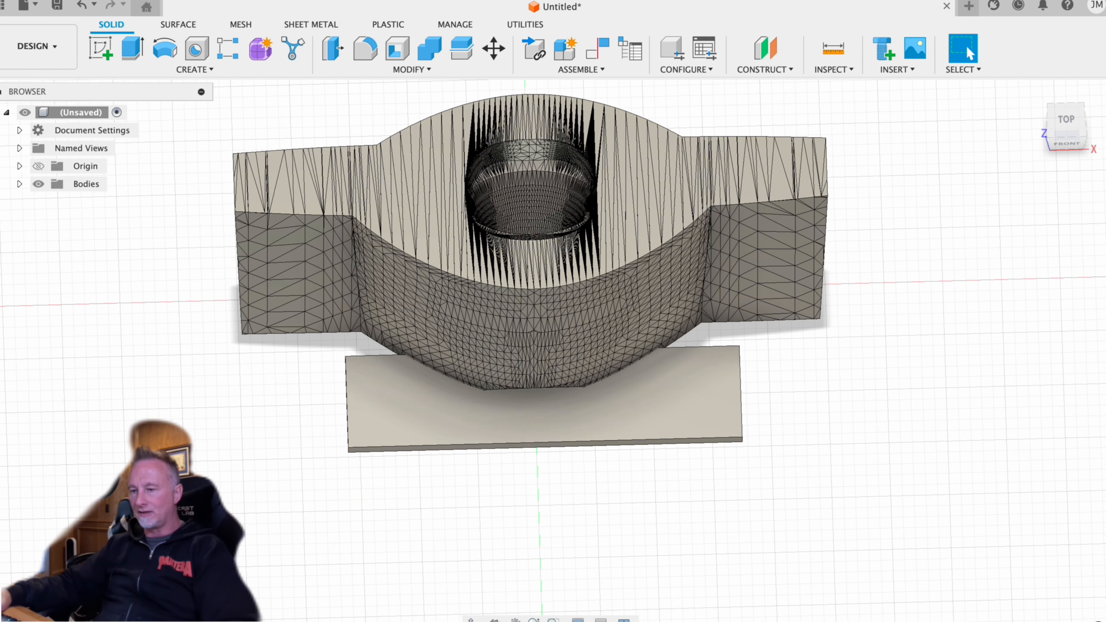
pyautogui.rightClick(144, 621)
pyautogui.click(209, 507)
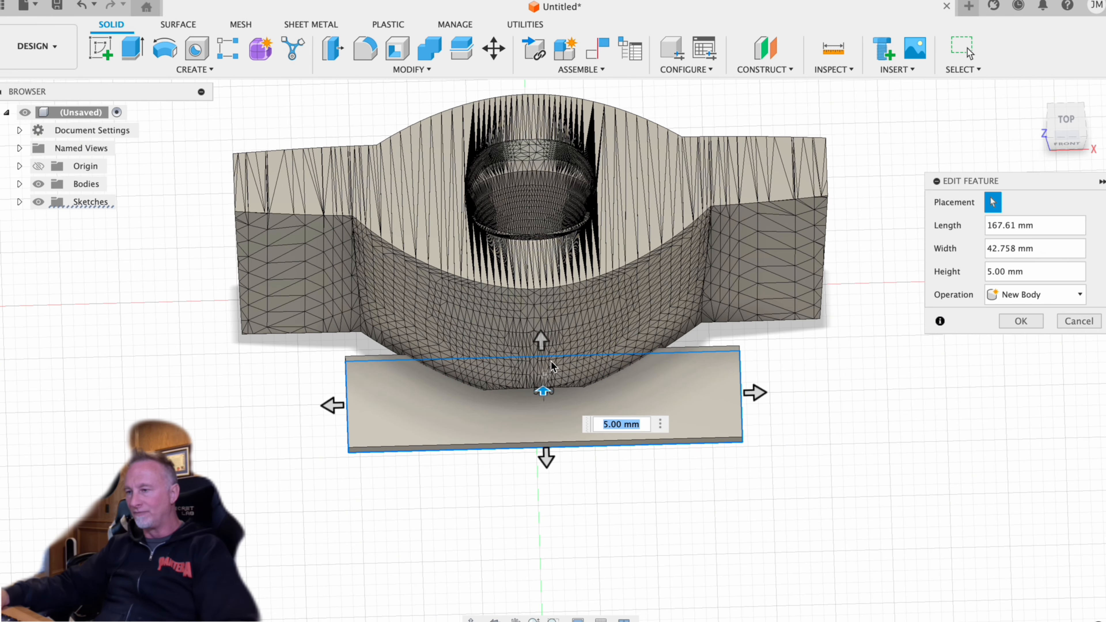
pyautogui.write('125')
pyautogui.press('Return')
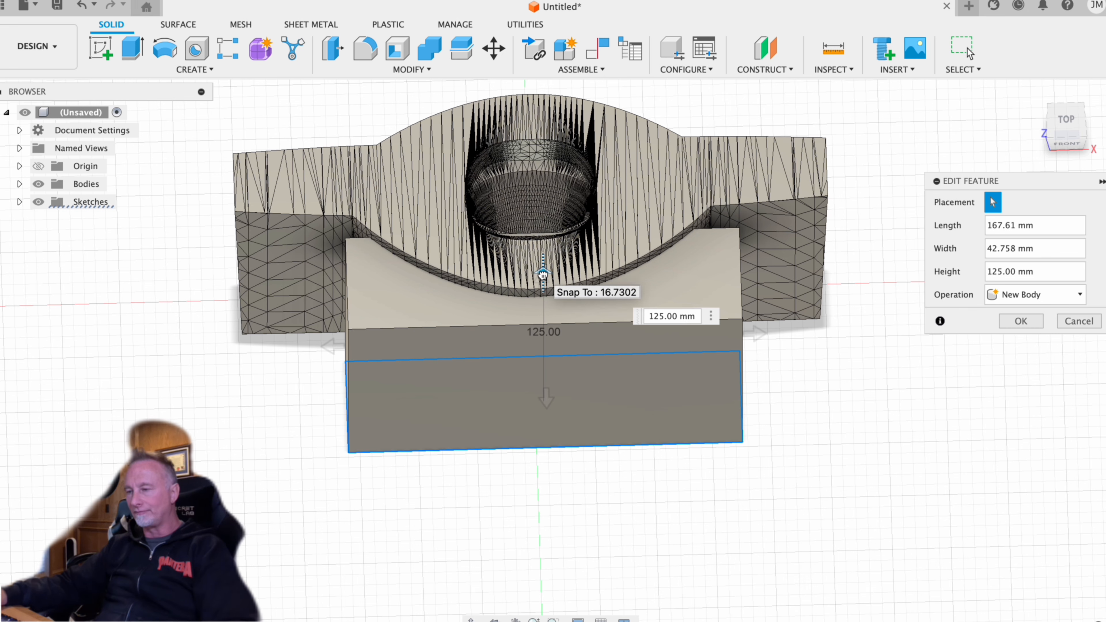
pyautogui.click(1020, 321)
# - Cut the fuselage's shape out of the box with Combine, keeping the fuselage as a retained tool body
pyautogui.keyDown('shift'); pyautogui.moveTo(934, 314); pyautogui.dragTo(936, 244, button='middle'); pyautogui.keyUp('shift')
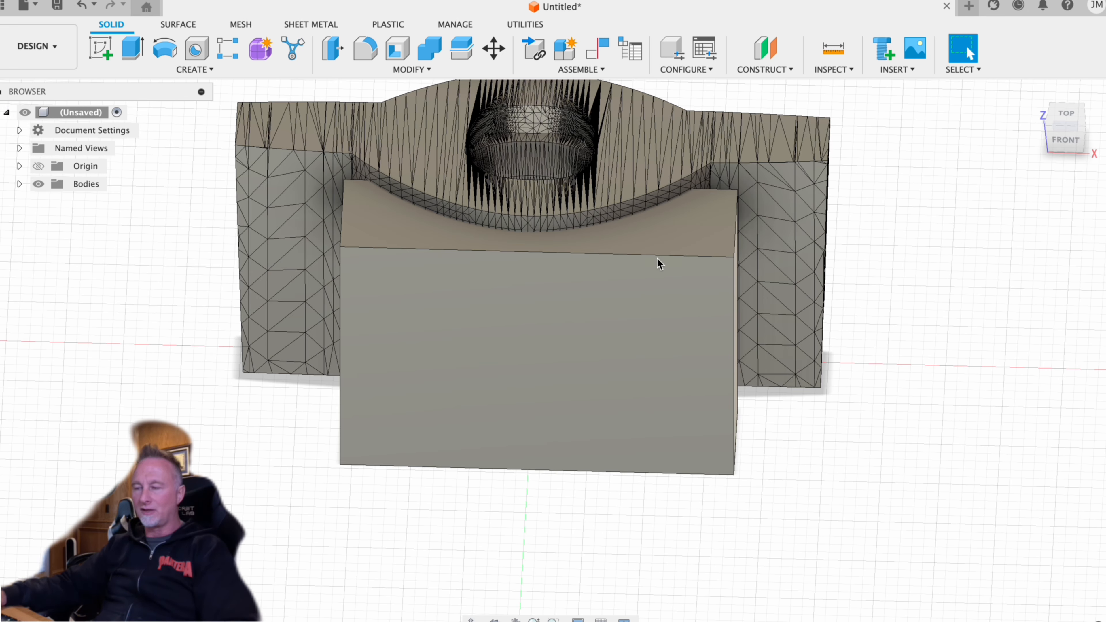
pyautogui.click(411, 69)
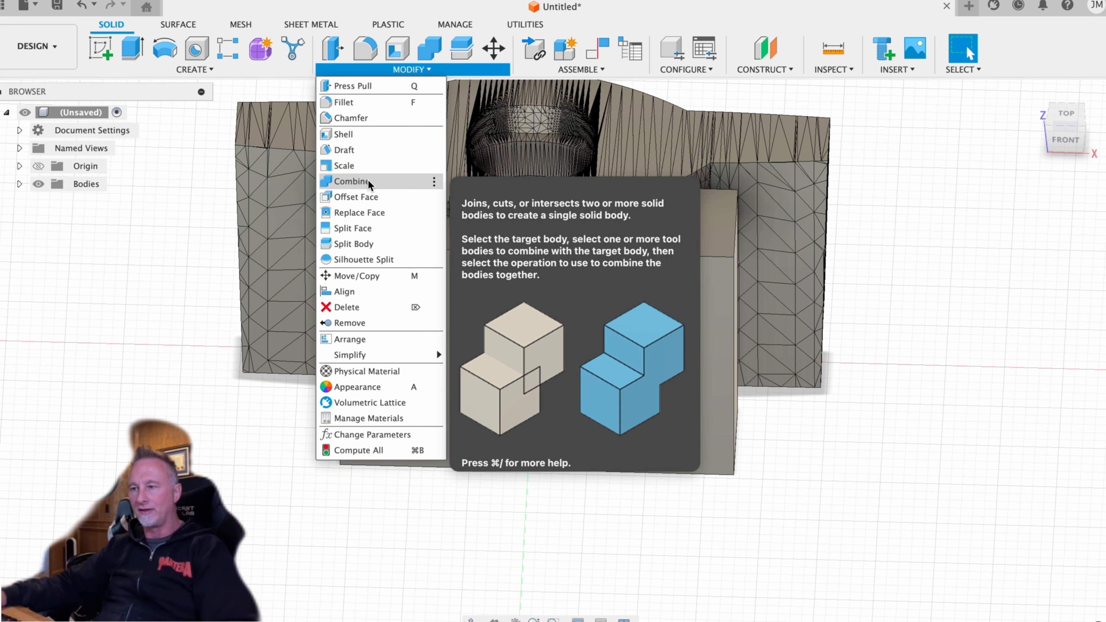
pyautogui.click(352, 182)
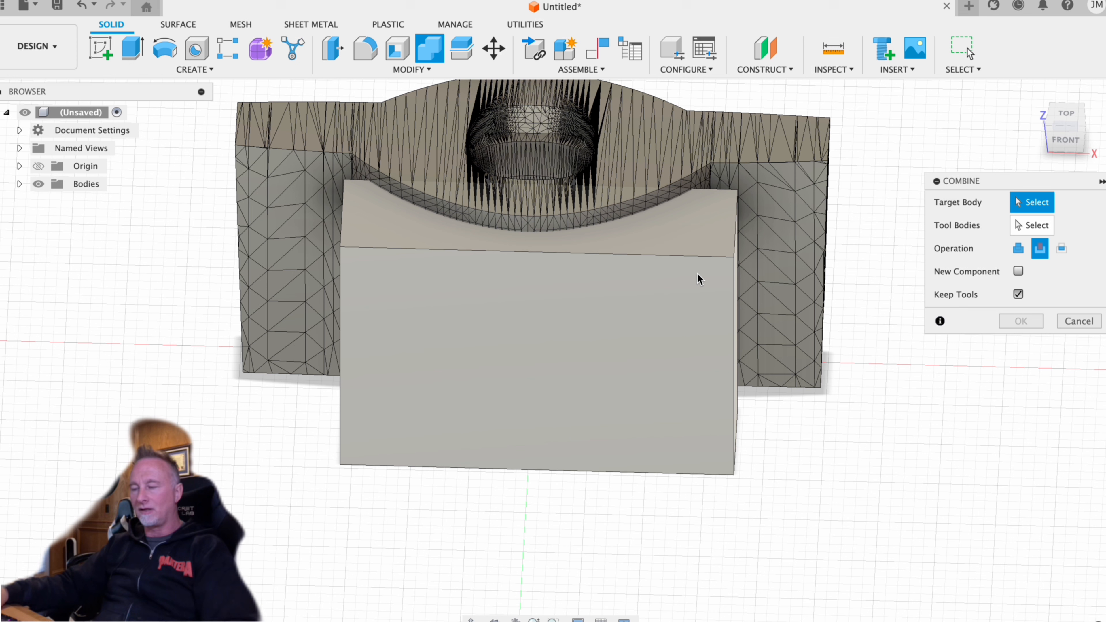
pyautogui.click(699, 287)
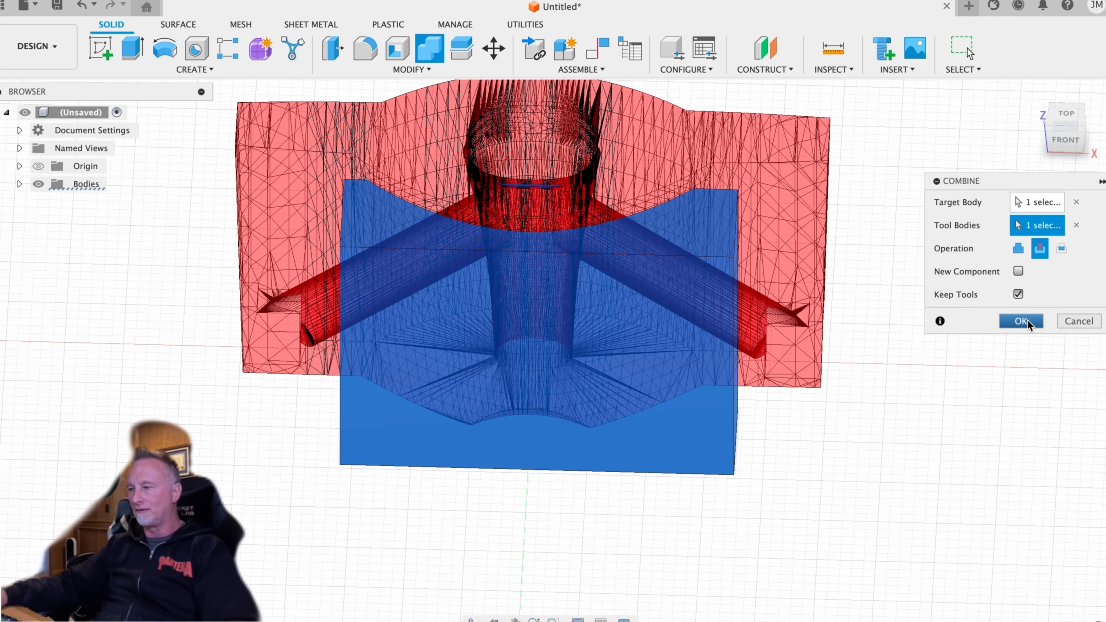
pyautogui.click(1022, 321)
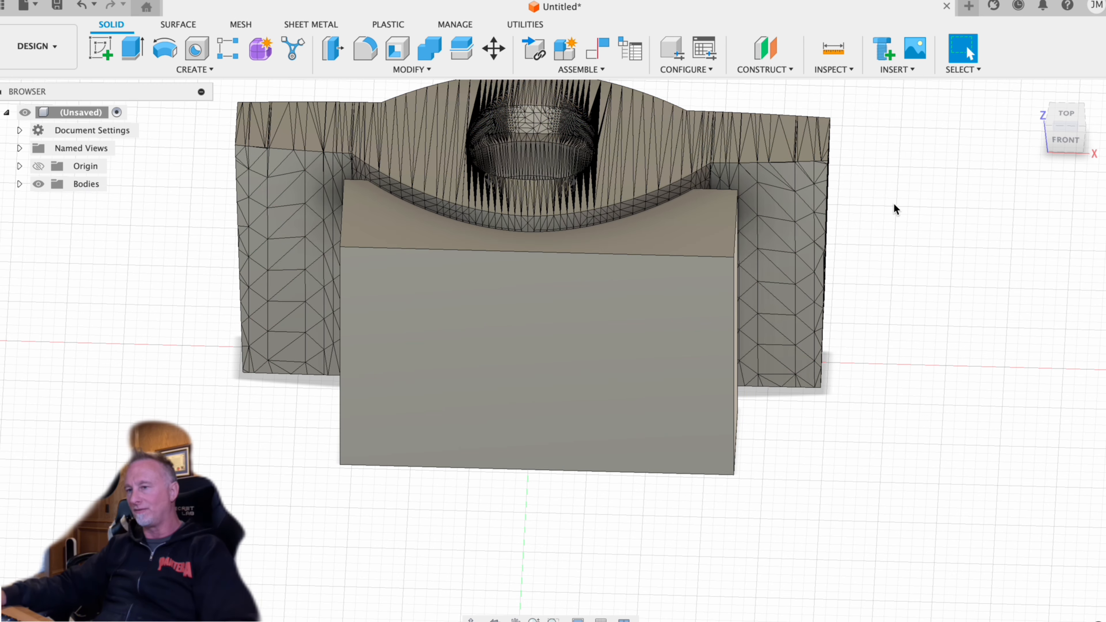
# - Delete the small leftover body, Body2, inside the fuselage opening
pyautogui.keyDown('shift'); pyautogui.moveTo(894, 213); pyautogui.dragTo(889, 241, button='middle'); pyautogui.keyUp('shift')
pyautogui.click(20, 183)
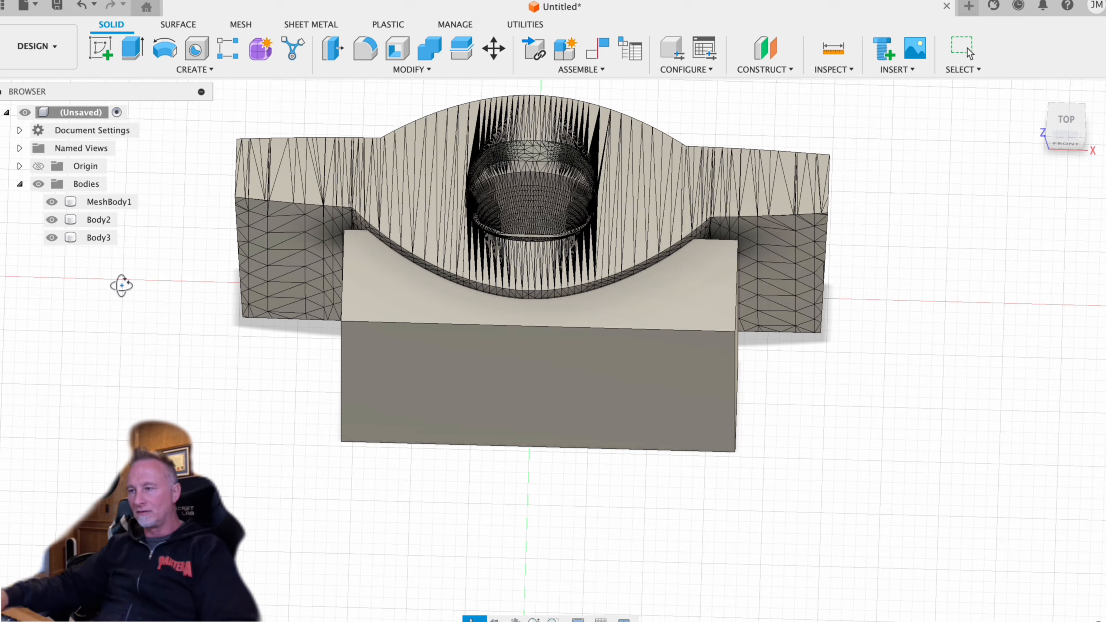
pyautogui.click(504, 269)
pyautogui.keyDown('shift'); pyautogui.moveTo(172, 332); pyautogui.dragTo(117, 257, button='middle'); pyautogui.keyUp('shift')
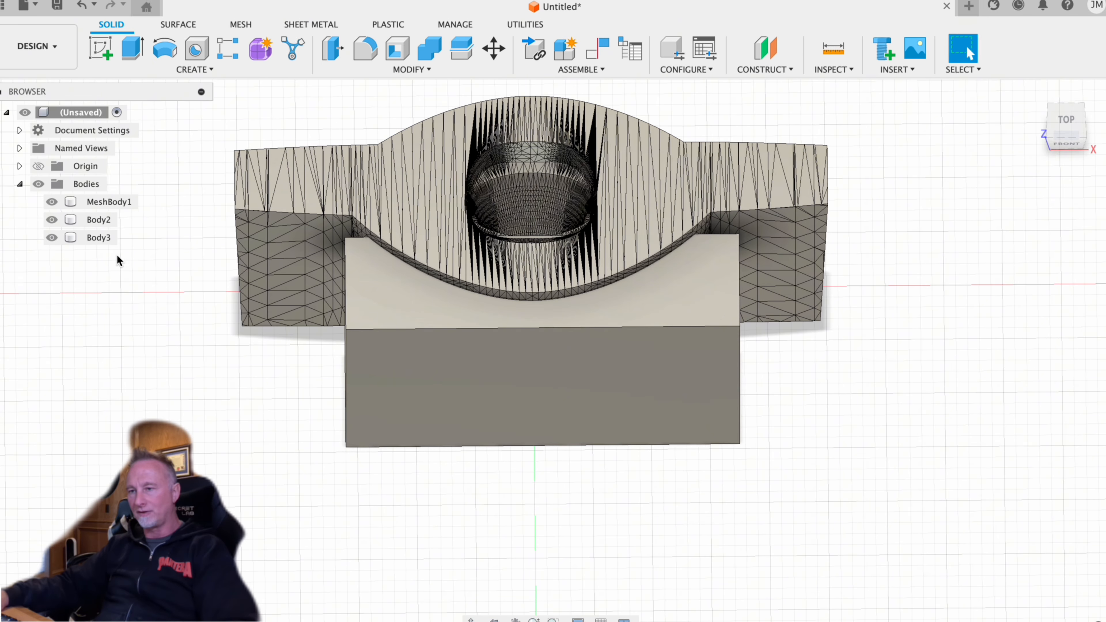
pyautogui.click(89, 220)
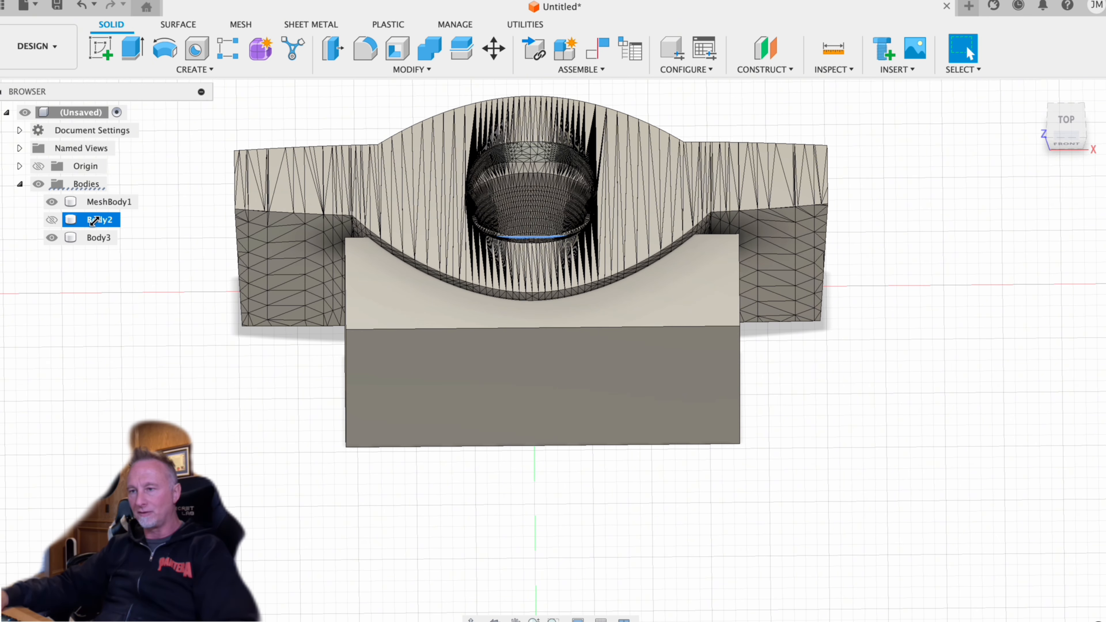
pyautogui.rightClick(97, 223)
pyautogui.click(140, 460)
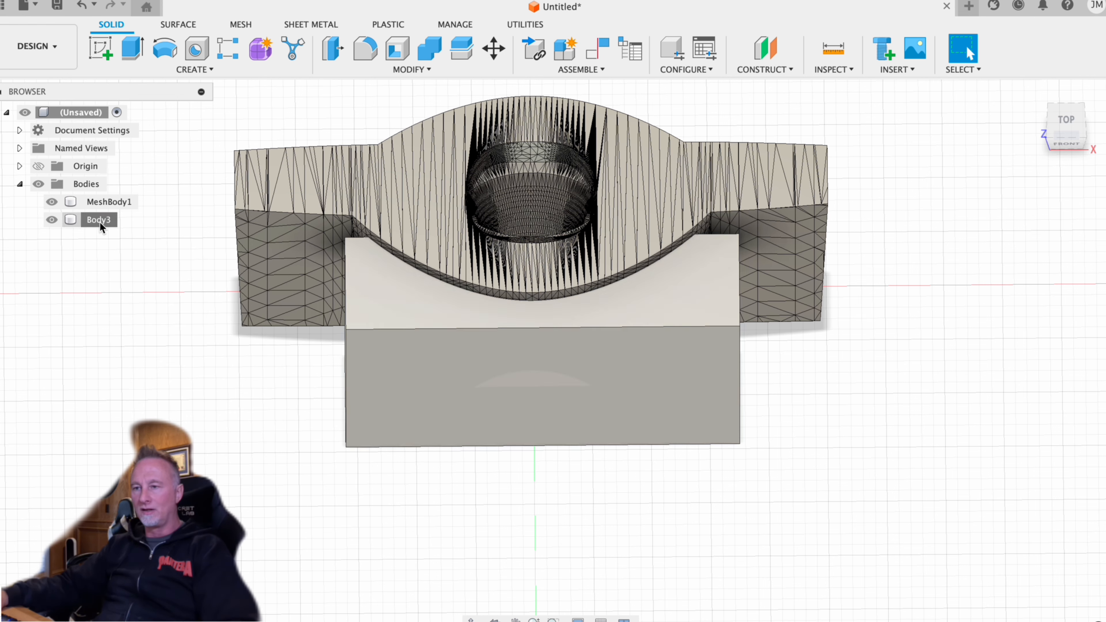
# - Rename the box body Body3 as "cheater box"
pyautogui.click(101, 220)
pyautogui.doubleClick(101, 221)
pyautogui.write('che')
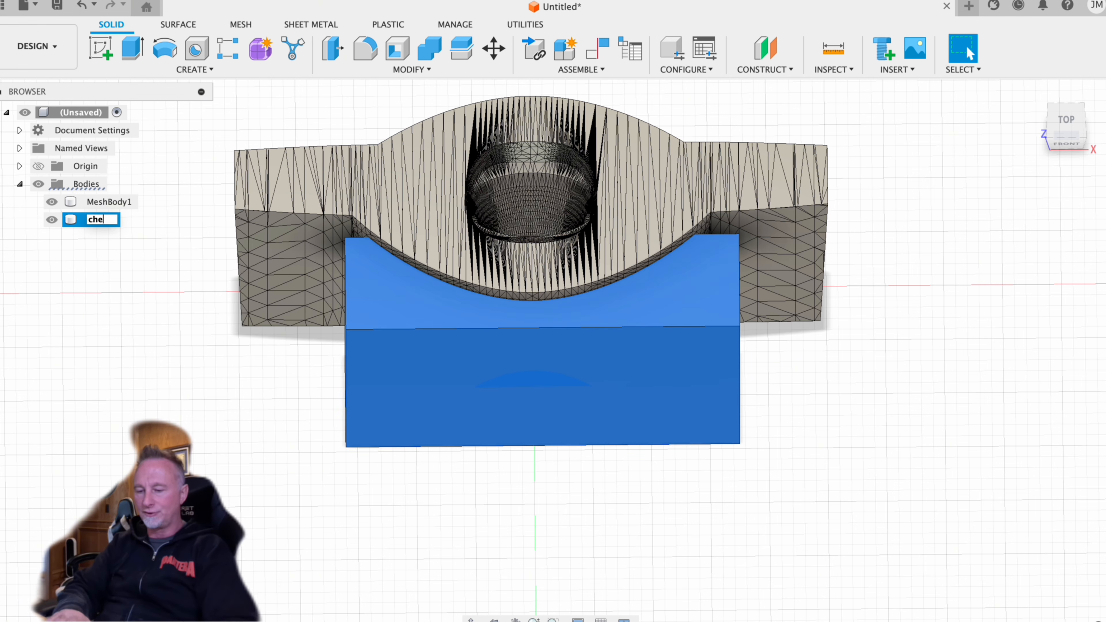
pyautogui.write('ater box')
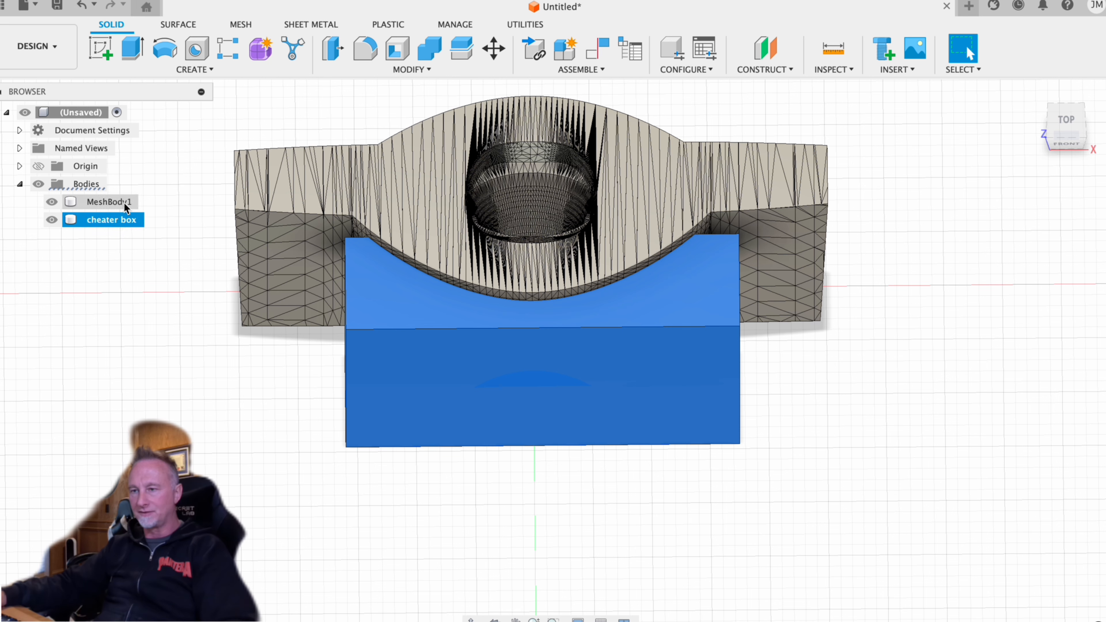
# - Rename the fuselage body MeshBody1 as "fuse" and hide it
pyautogui.click(117, 204)
pyautogui.doubleClick(115, 203)
pyautogui.write('fu')
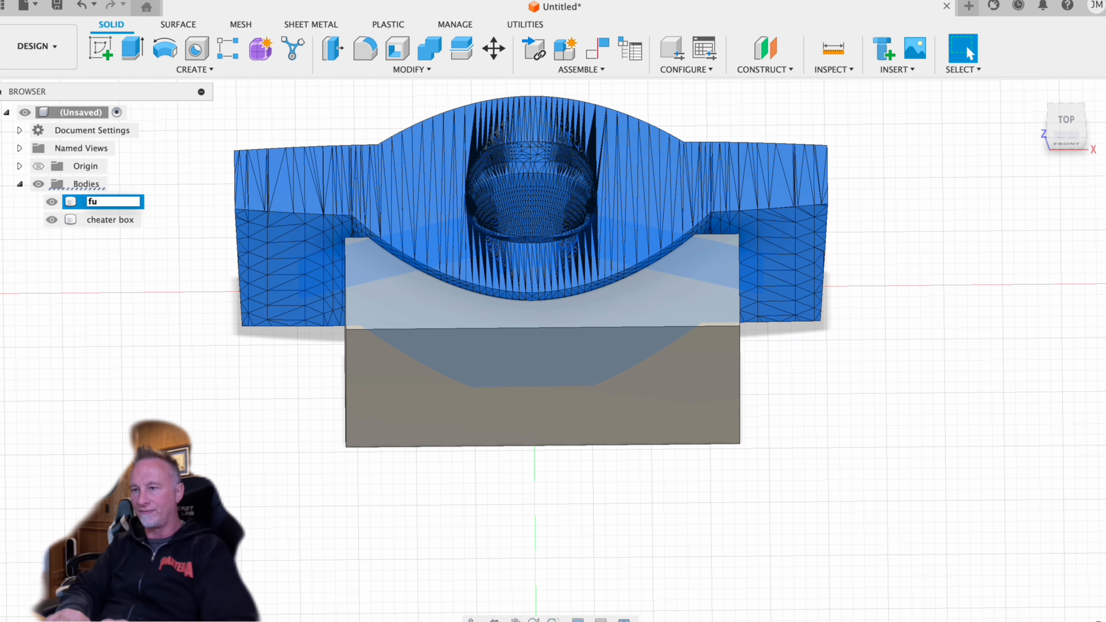
pyautogui.write('se')
pyautogui.press('Return')
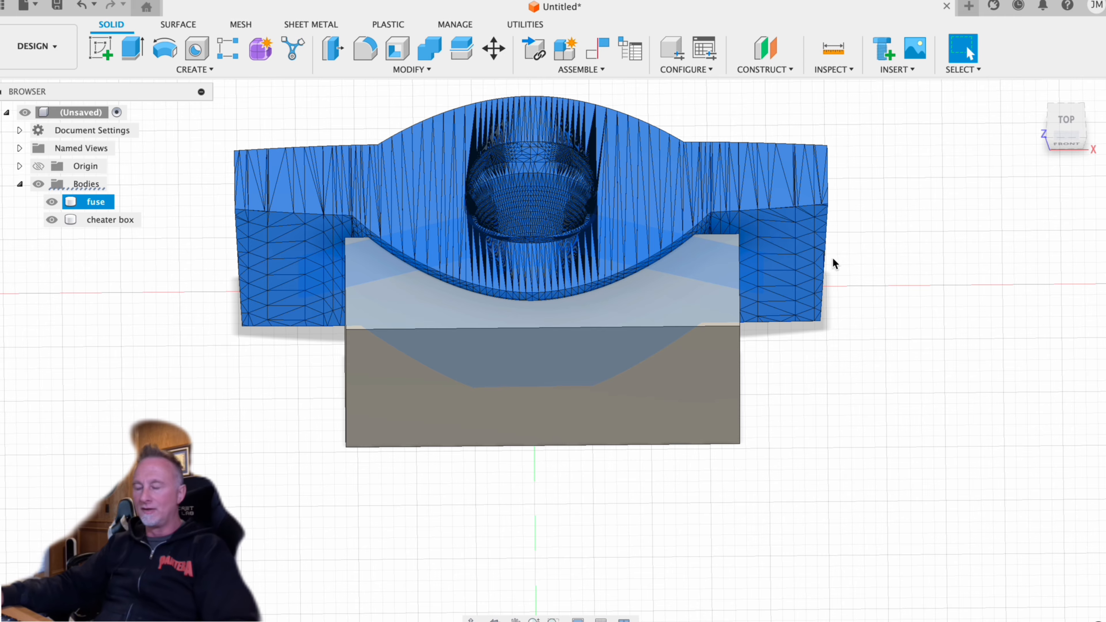
pyautogui.click(51, 202)
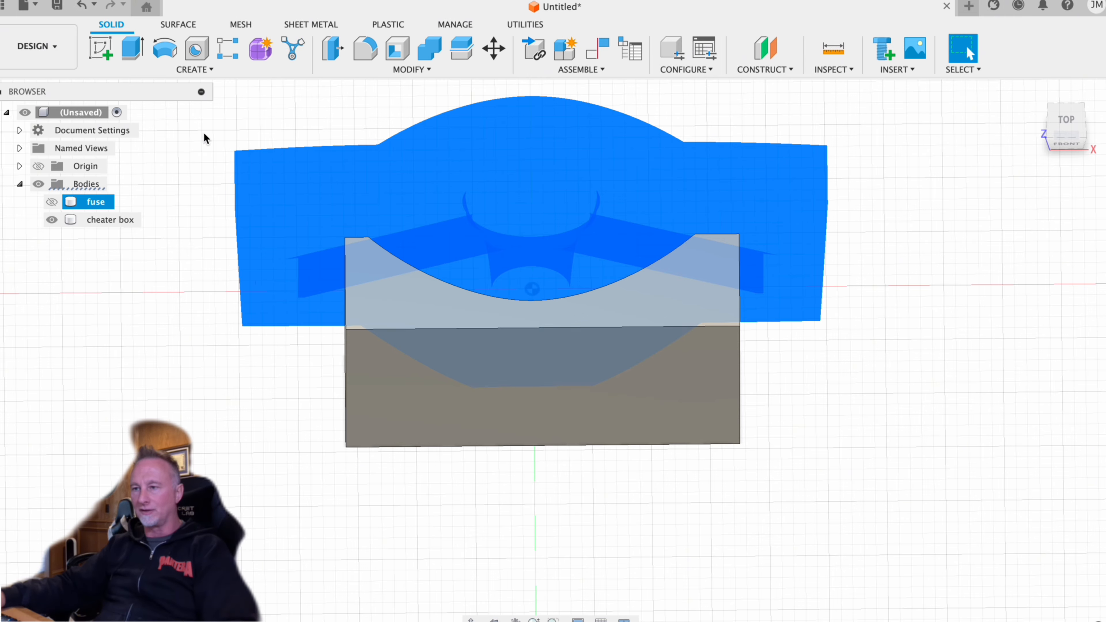
# - Insert detroit-lions-logo.svg from the Downloads folder onto the flat front face of the cheater box
pyautogui.moveTo(621, 161)
pyautogui.keyDown('shift'); pyautogui.mouseDown(button='middle')
pyautogui.moveTo(694, 190)
pyautogui.moveTo(576, 141)
pyautogui.moveTo(625, 148)
pyautogui.moveTo(569, 180)
pyautogui.moveTo(564, 141)
pyautogui.moveTo(605, 191)
pyautogui.moveTo(578, 158)
pyautogui.moveTo(610, 180)
pyautogui.moveTo(734, 190)
pyautogui.moveTo(793, 272)
pyautogui.moveTo(659, 321)
pyautogui.moveTo(444, 161)
pyautogui.moveTo(598, 159)
pyautogui.moveTo(636, 126)
pyautogui.mouseUp(button='middle'); pyautogui.keyUp('shift')
pyautogui.click(898, 69)
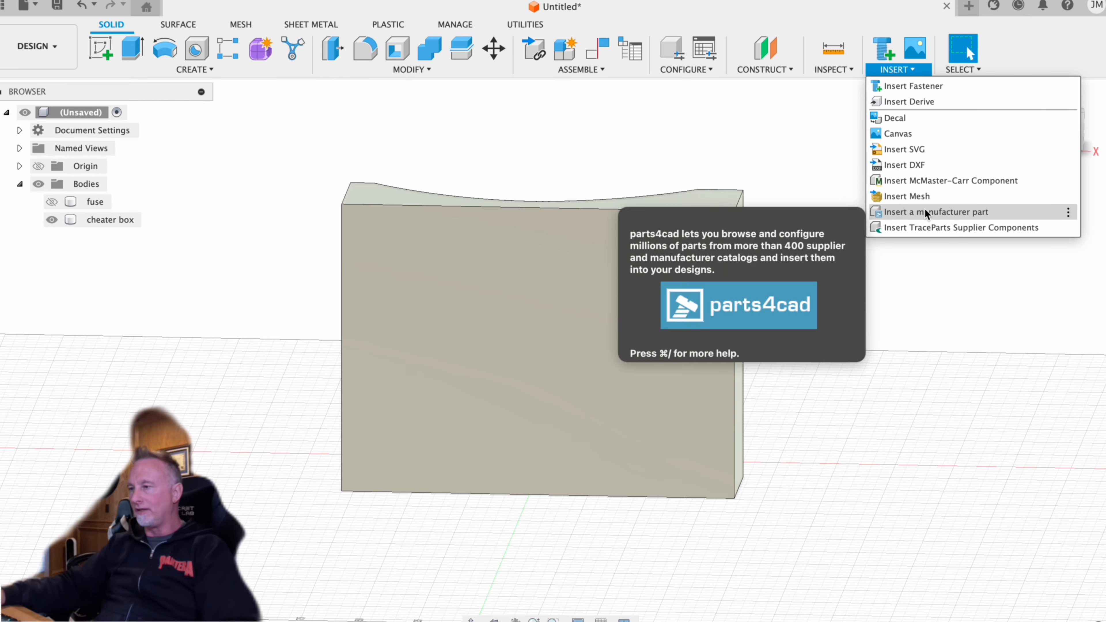
pyautogui.click(938, 149)
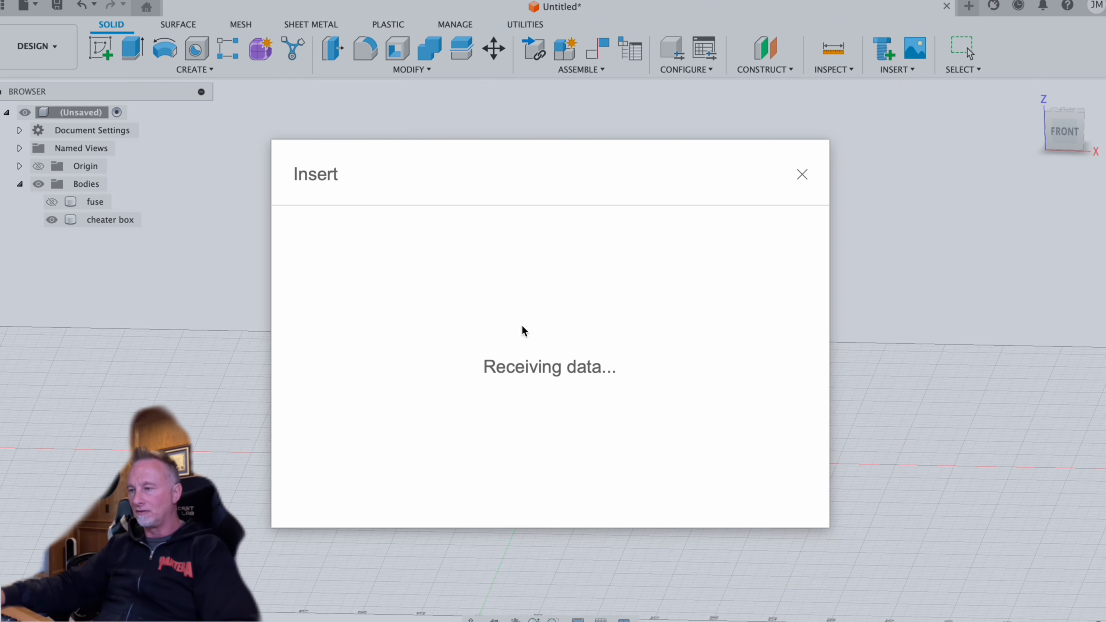
pyautogui.click(393, 483)
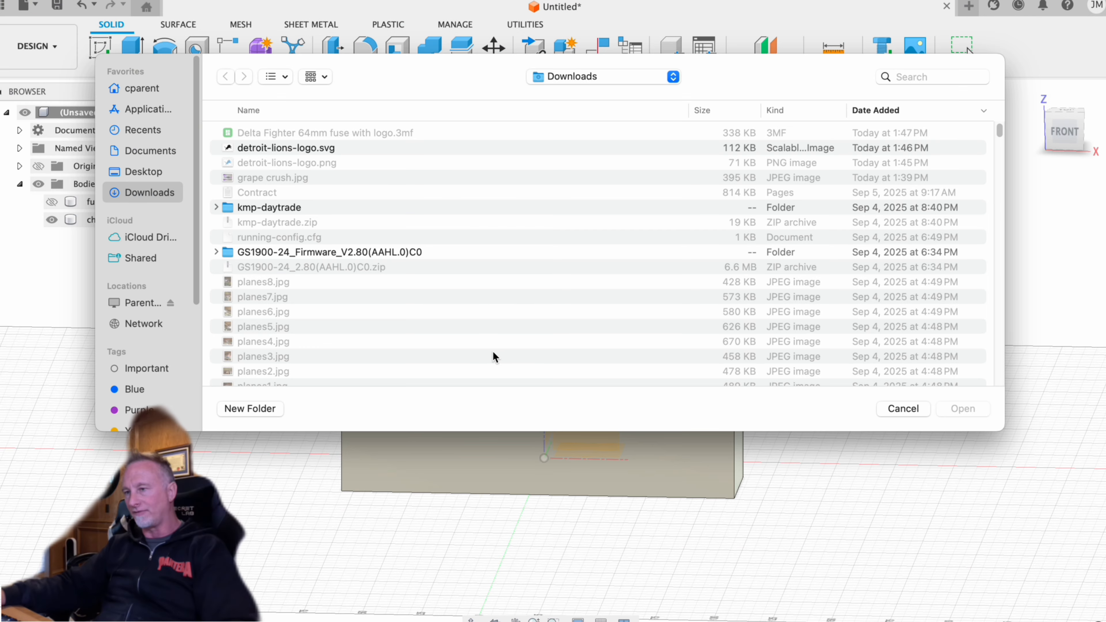
pyautogui.doubleClick(307, 147)
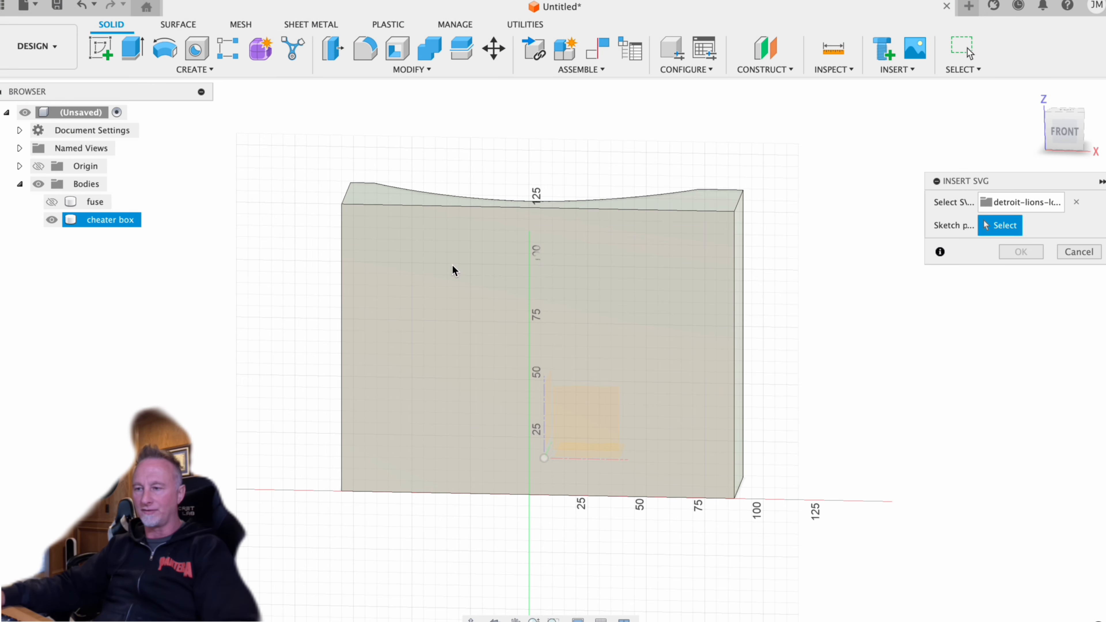
pyautogui.click(420, 265)
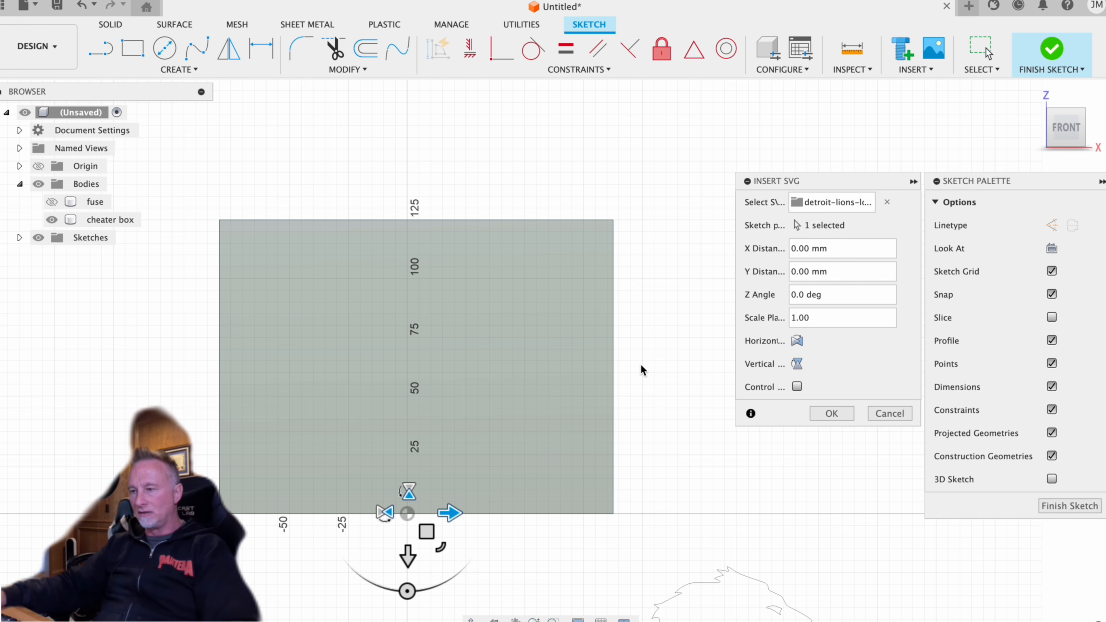
# - Move the lion outline within the box's front face, shift it a final 3.8 mm to centre it, and finish the sketch
pyautogui.moveTo(426, 532); pyautogui.dragTo(164, 199)
pyautogui.moveTo(245, 178); pyautogui.dragTo(321, 180, button='middle')
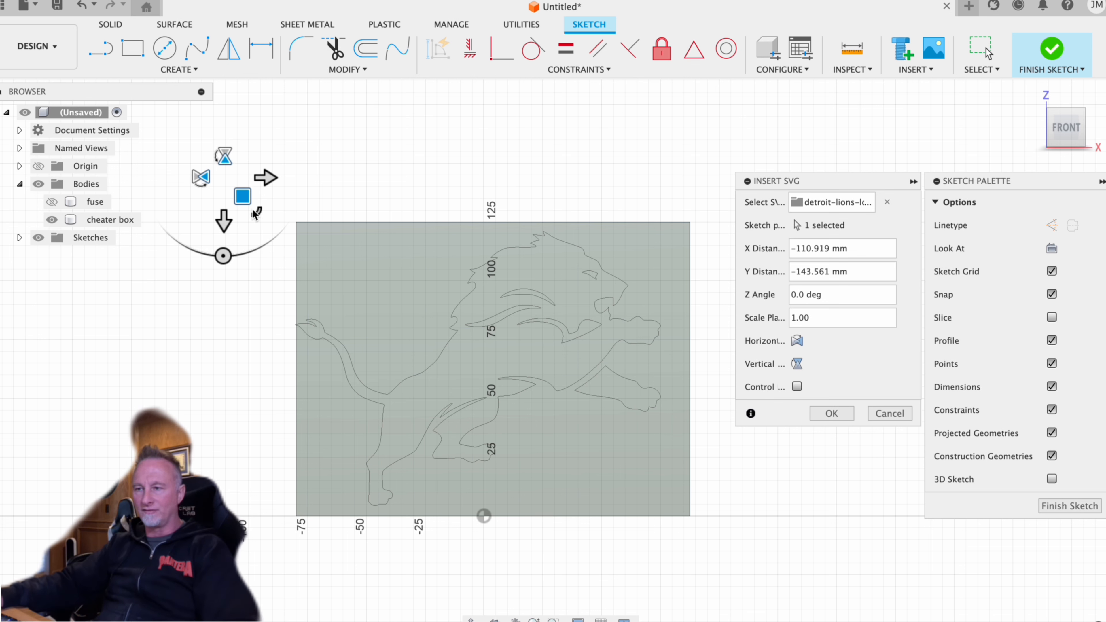
pyautogui.moveTo(223, 256)
pyautogui.mouseDown()
pyautogui.moveTo(258, 241)
pyautogui.moveTo(223, 256)
pyautogui.mouseUp()
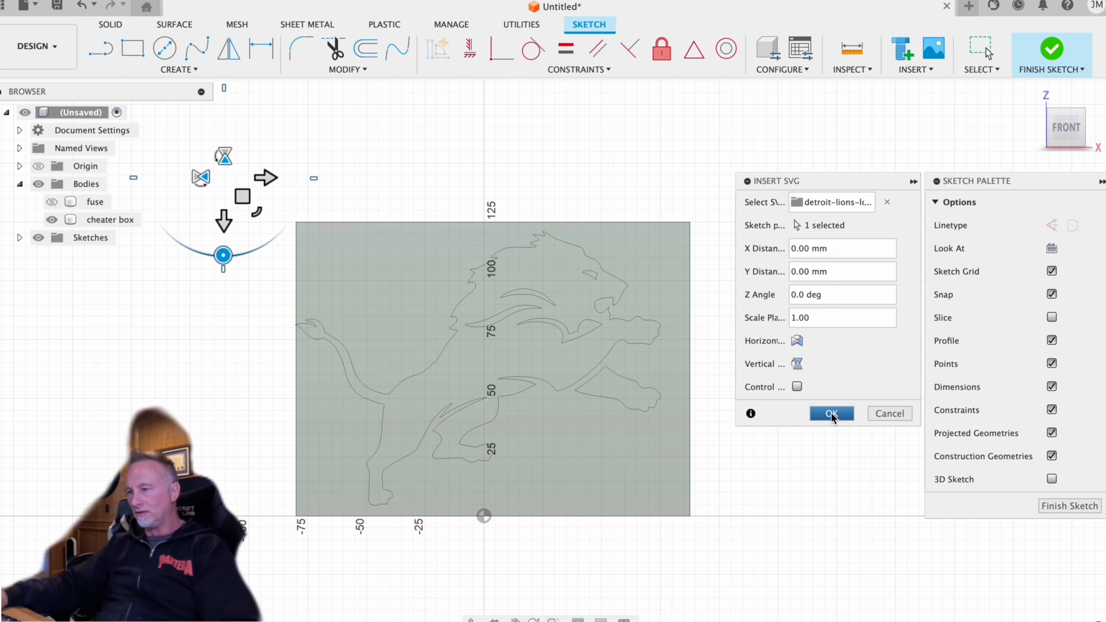
pyautogui.moveTo(242, 197); pyautogui.dragTo(251, 197)
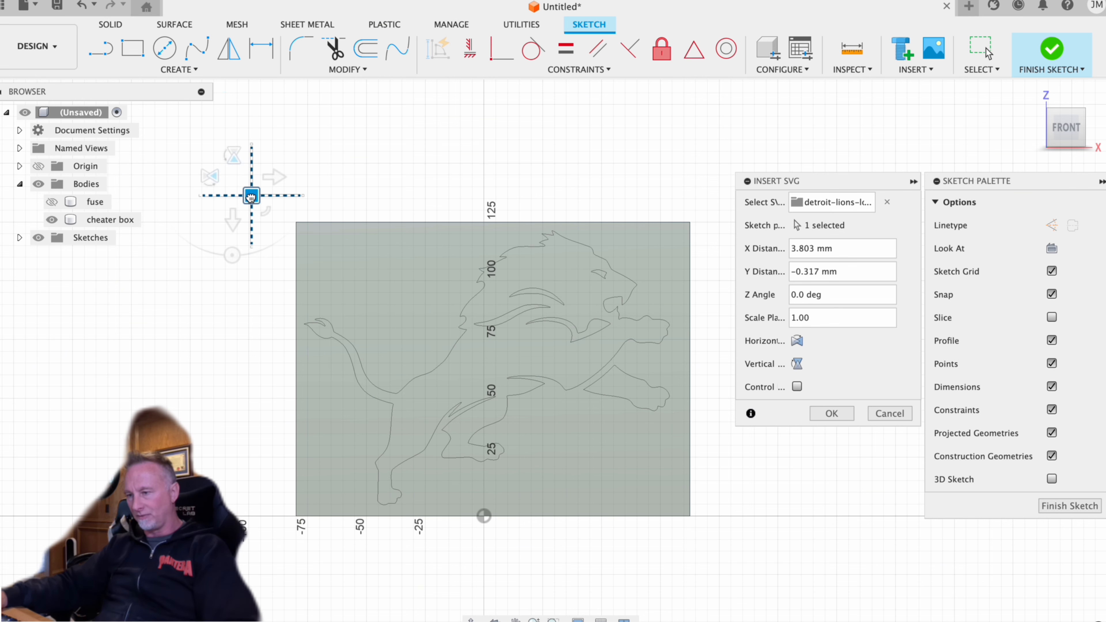
pyautogui.click(832, 413)
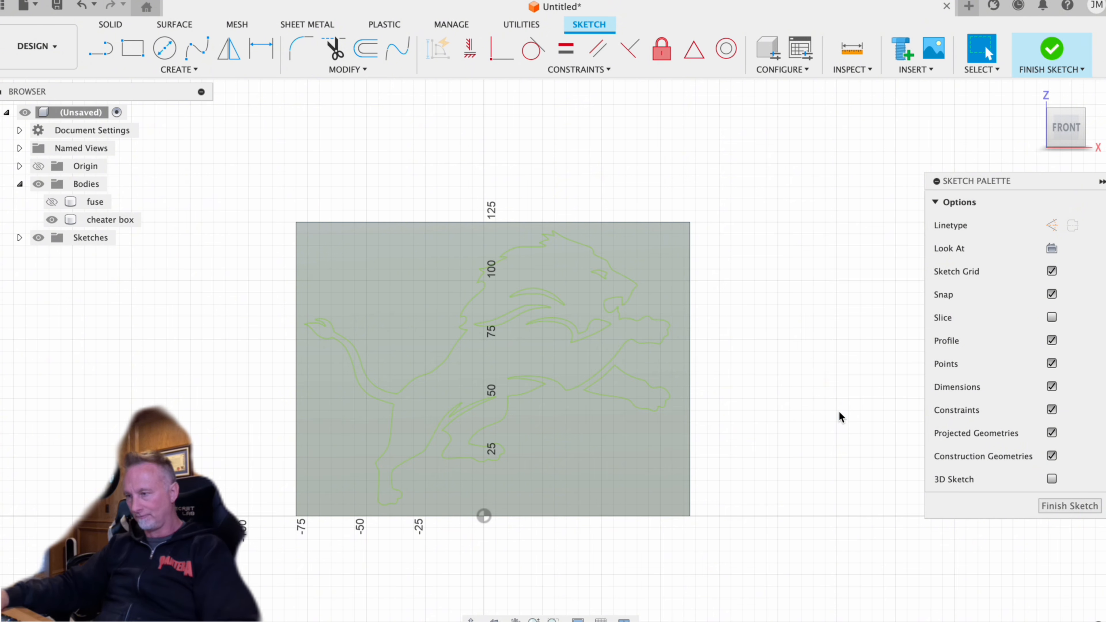
pyautogui.click(1095, 505)
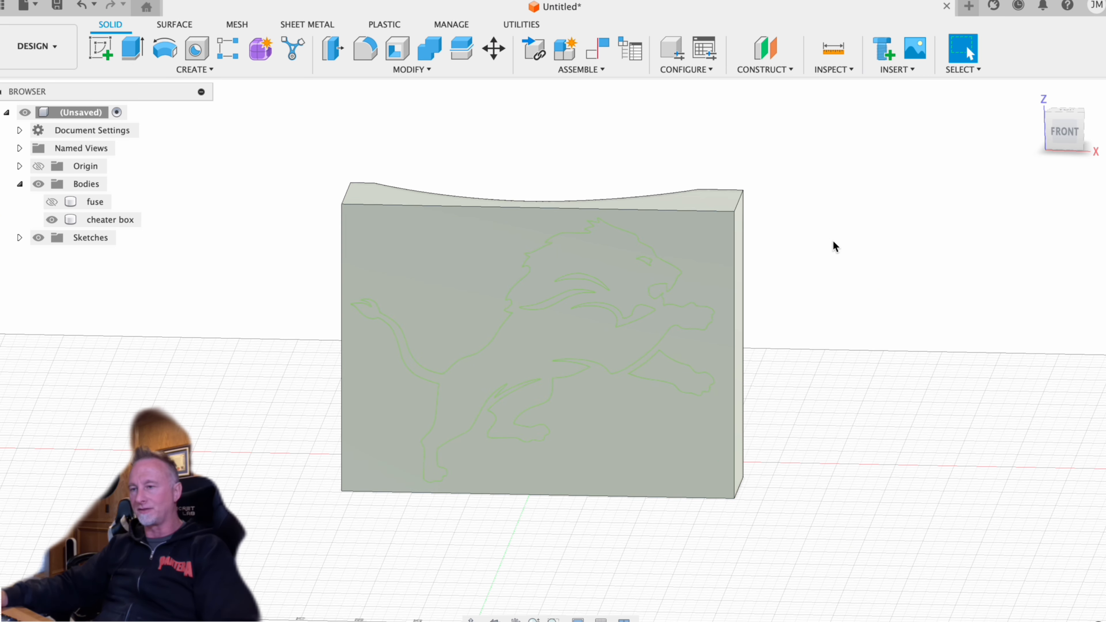
# - Extrude the lion's main profile and separate front leg -45 mm through the cheater box as New Body
pyautogui.press('e')
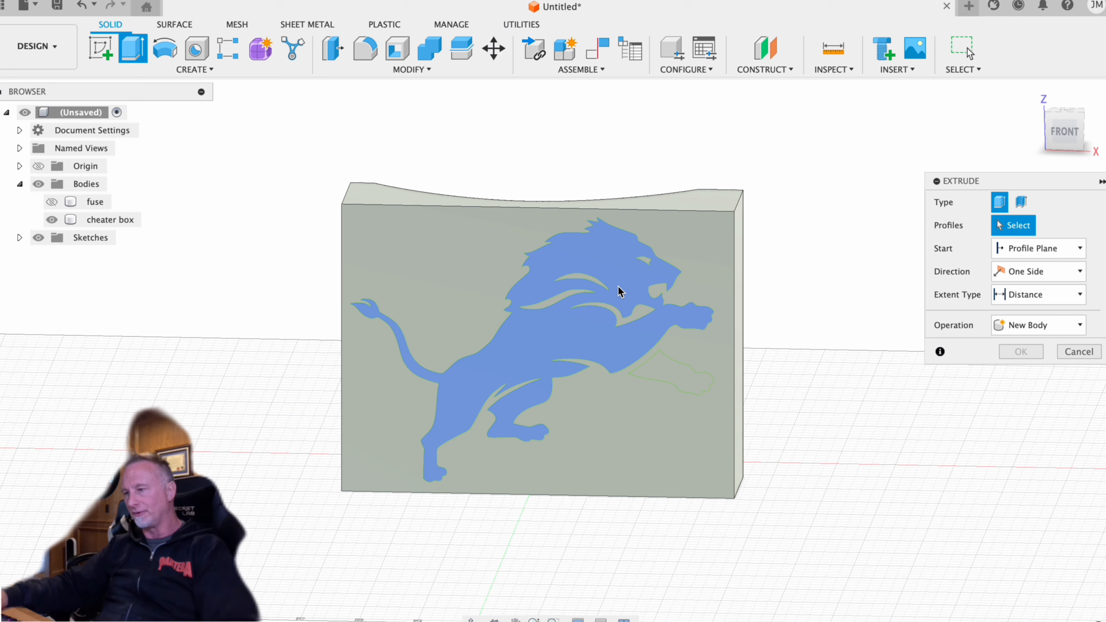
pyautogui.click(624, 297)
pyautogui.click(677, 376)
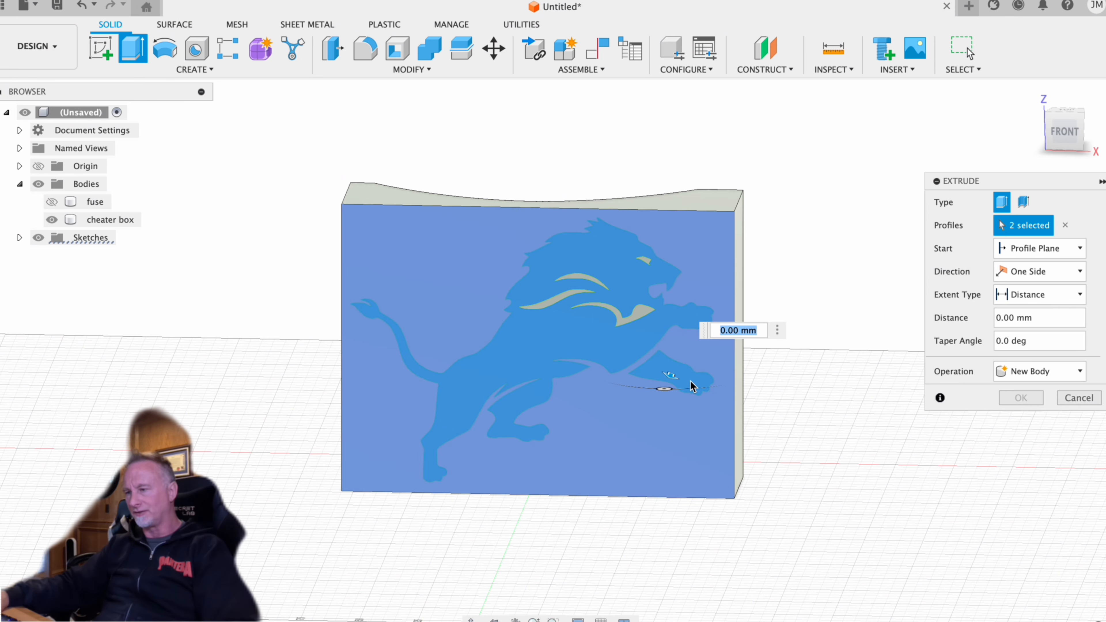
pyautogui.keyDown('shift'); pyautogui.moveTo(828, 279); pyautogui.dragTo(822, 297, button='middle'); pyautogui.keyUp('shift')
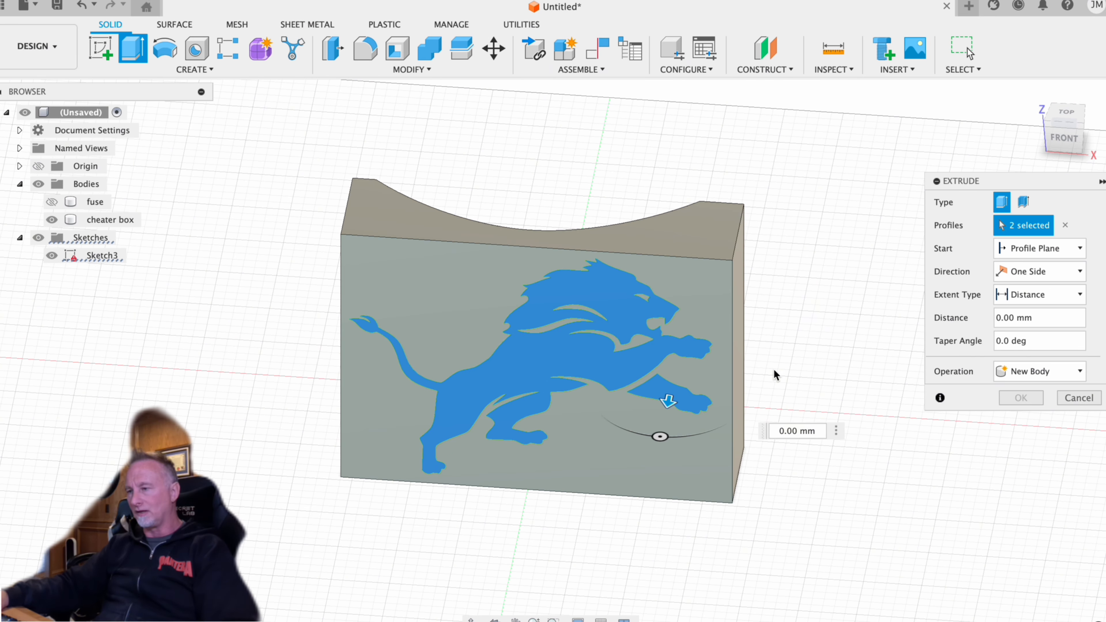
pyautogui.keyDown('shift'); pyautogui.moveTo(774, 368); pyautogui.dragTo(805, 370, button='middle'); pyautogui.keyUp('shift')
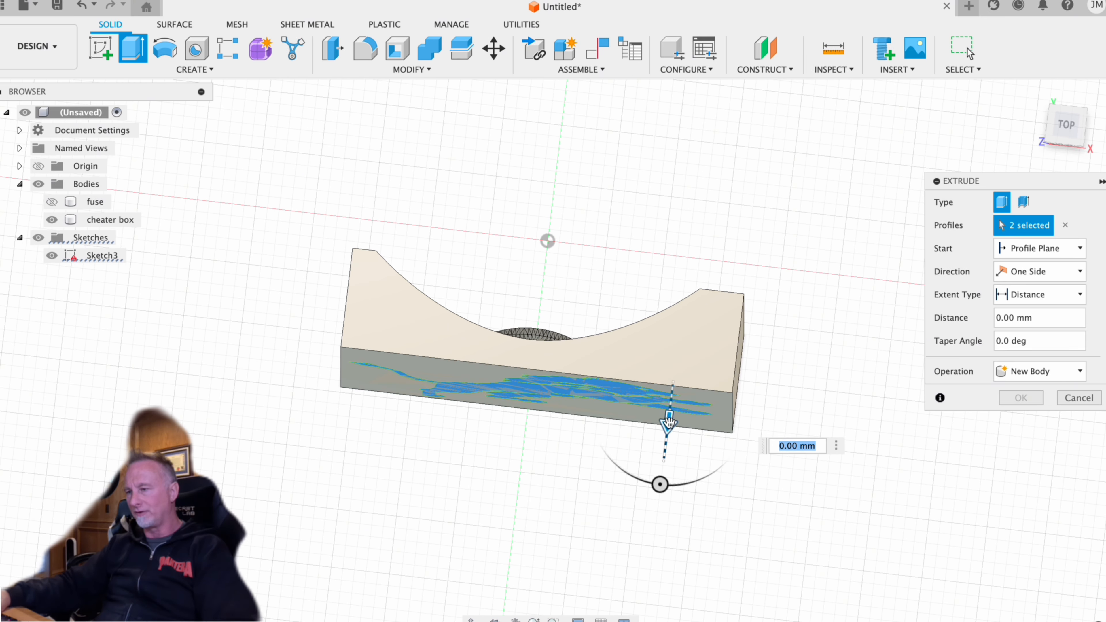
pyautogui.moveTo(670, 421); pyautogui.dragTo(686, 268)
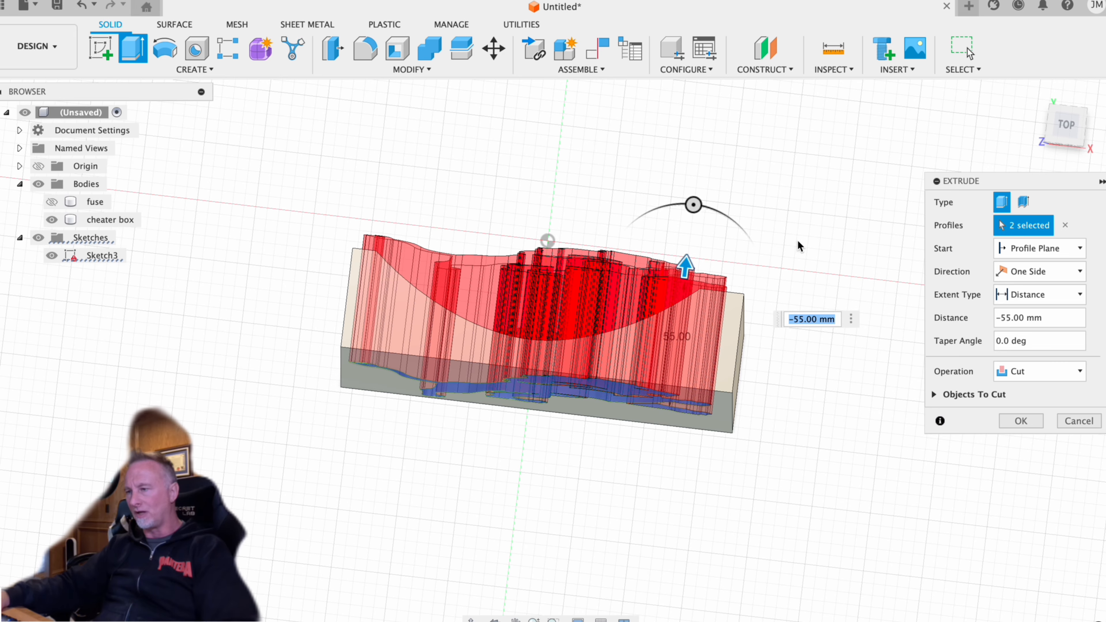
pyautogui.keyDown('shift'); pyautogui.moveTo(798, 246); pyautogui.dragTo(814, 267, button='middle'); pyautogui.keyUp('shift')
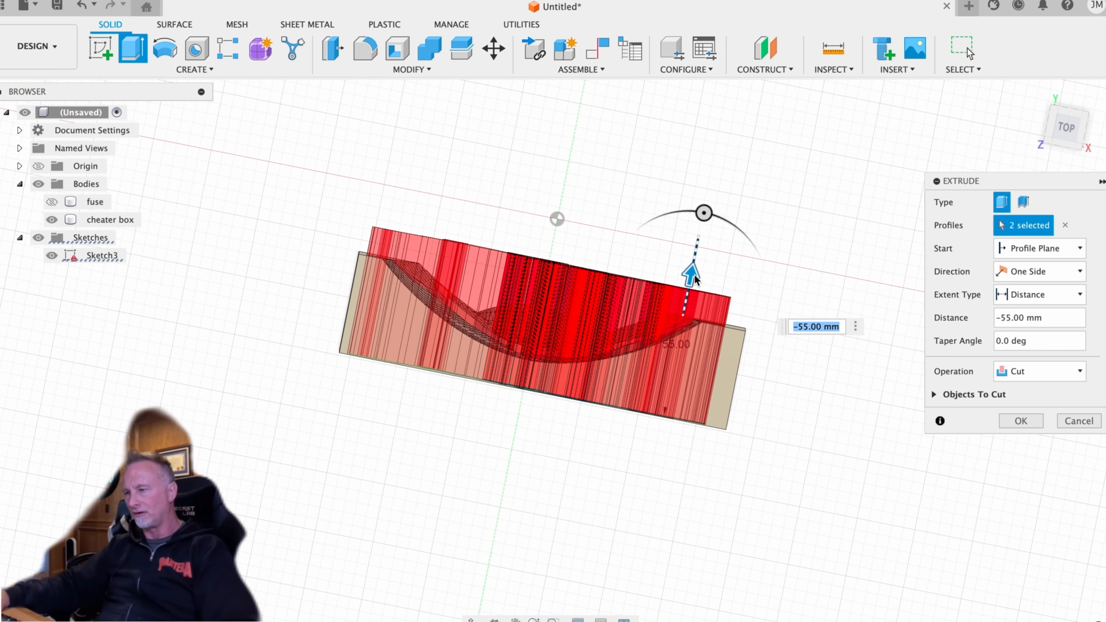
pyautogui.moveTo(690, 291); pyautogui.dragTo(690, 299)
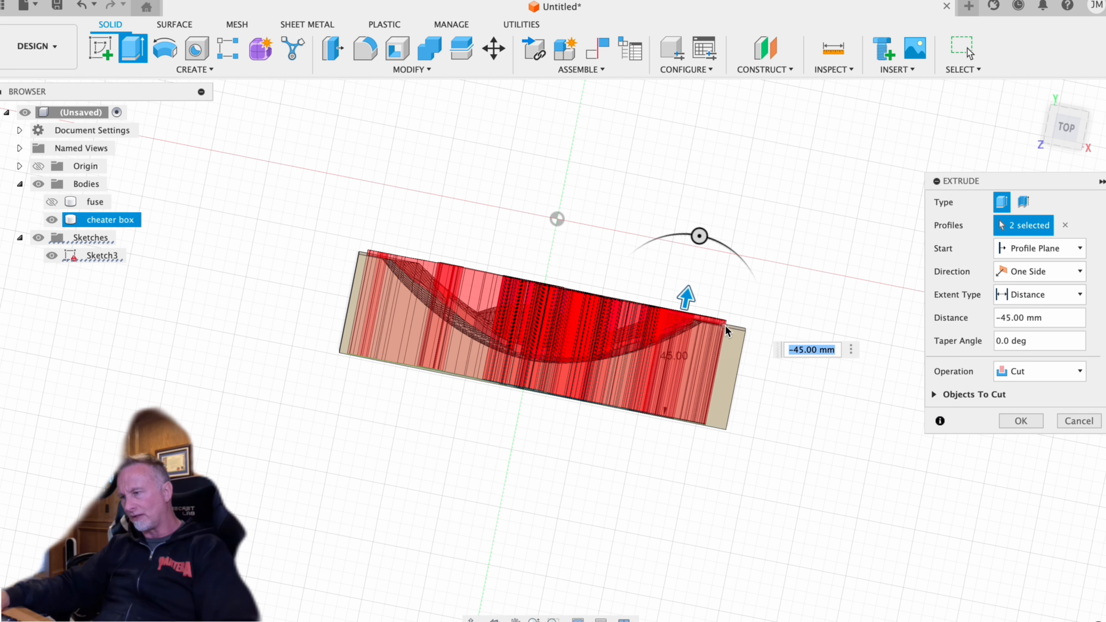
pyautogui.click(1029, 368)
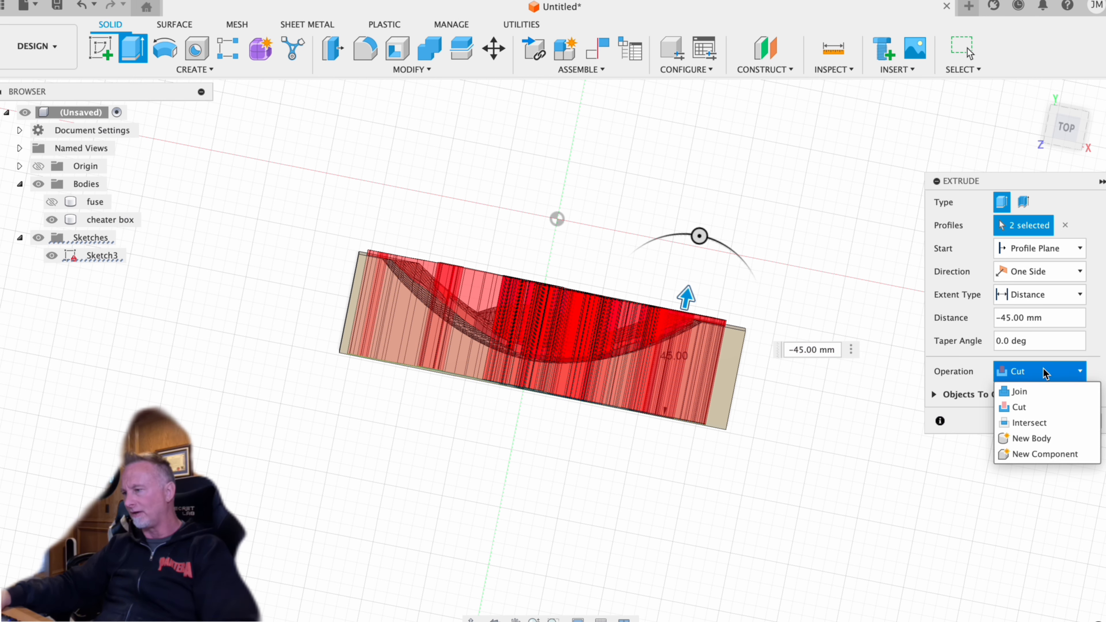
pyautogui.click(1050, 436)
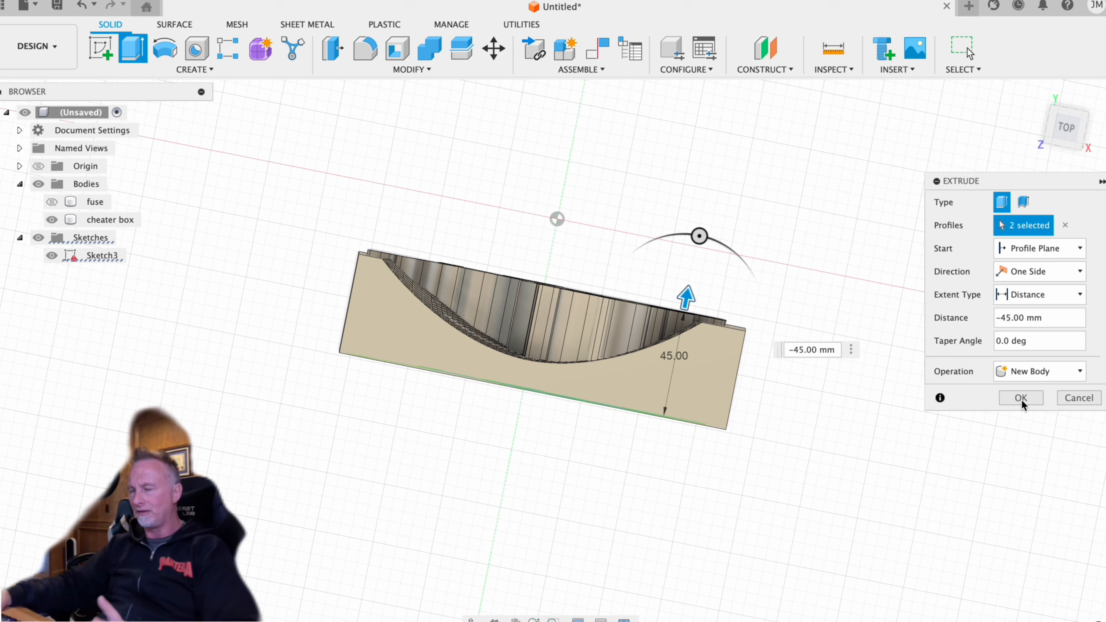
pyautogui.click(1021, 398)
# - Cut the cheater box out of the extruded main lion body with Combine, keeping the tool body
pyautogui.keyDown('shift'); pyautogui.moveTo(837, 310); pyautogui.dragTo(857, 300, button='middle'); pyautogui.keyUp('shift')
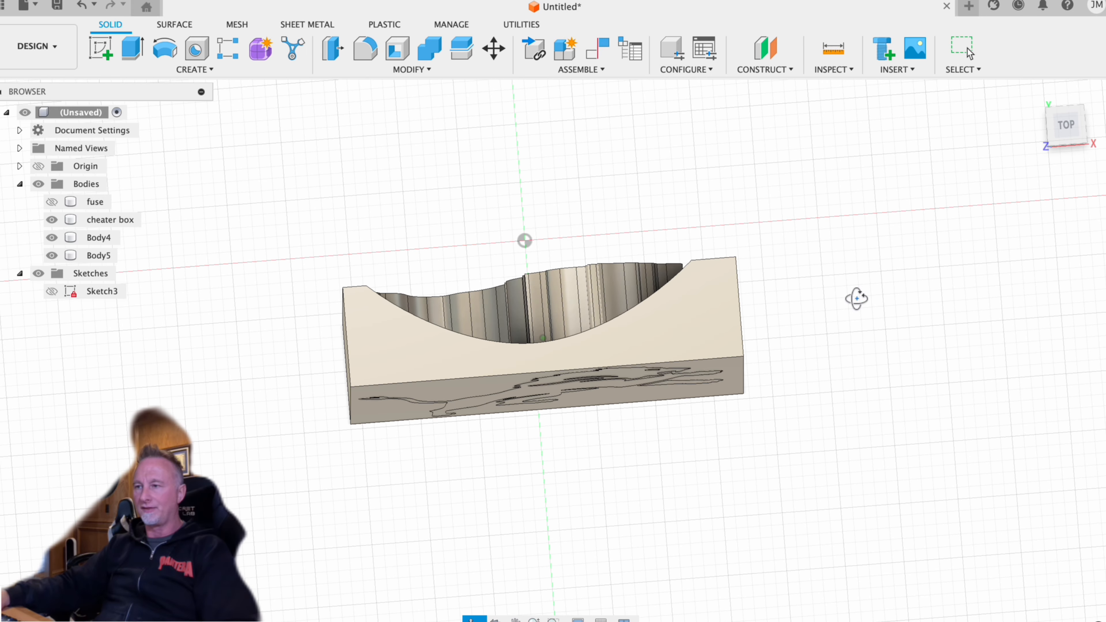
pyautogui.click(413, 70)
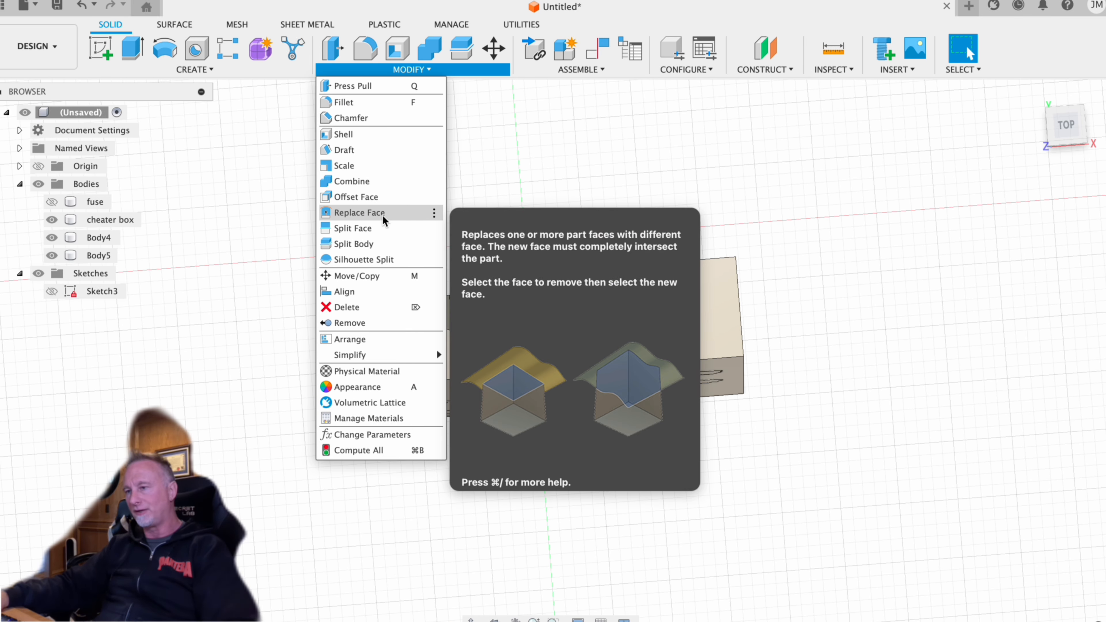
pyautogui.click(368, 181)
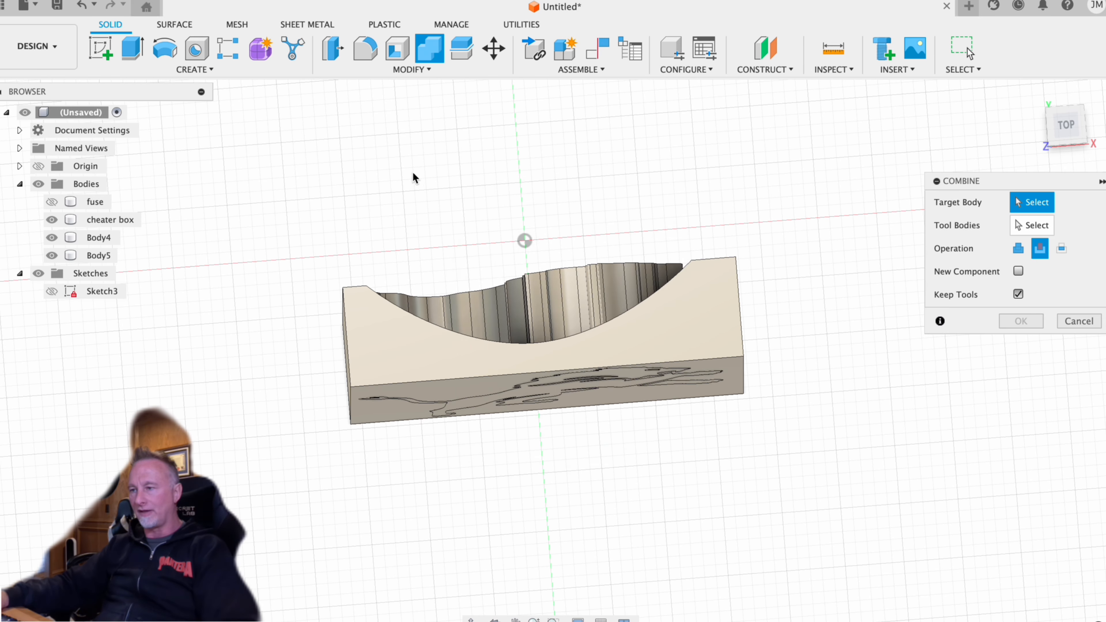
pyautogui.click(602, 286)
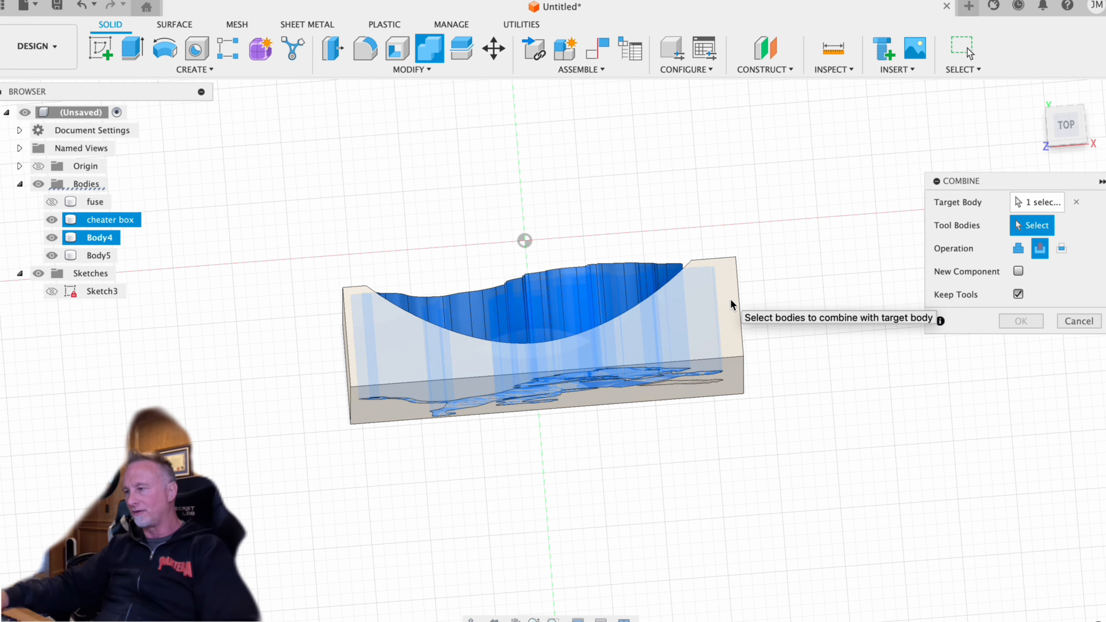
pyautogui.click(742, 312)
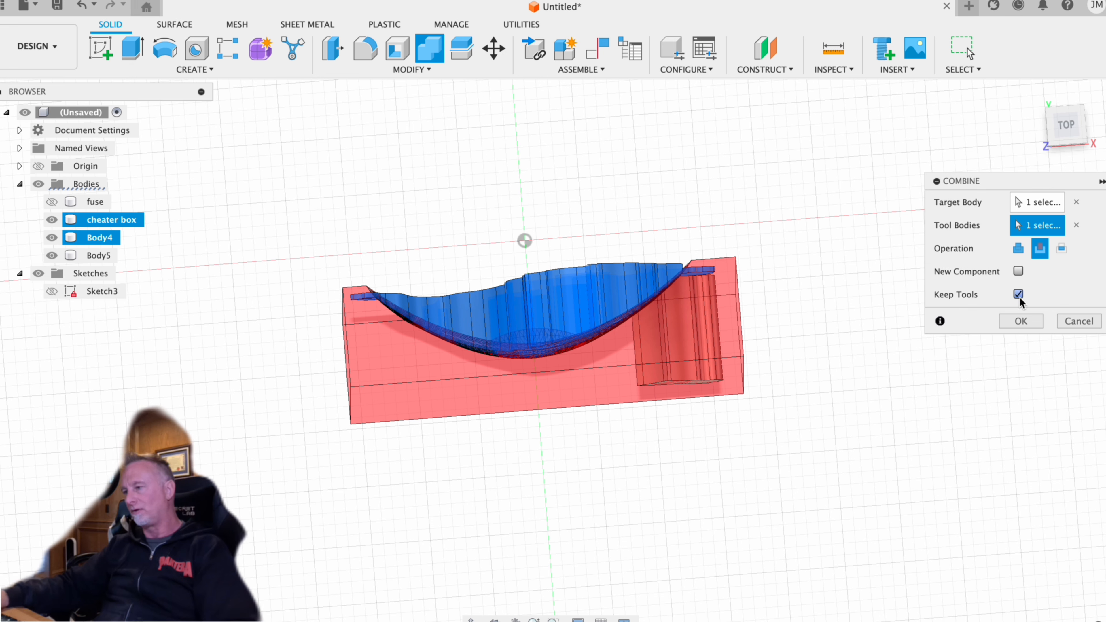
pyautogui.keyDown('shift'); pyautogui.moveTo(829, 336); pyautogui.dragTo(833, 262, button='middle'); pyautogui.keyUp('shift')
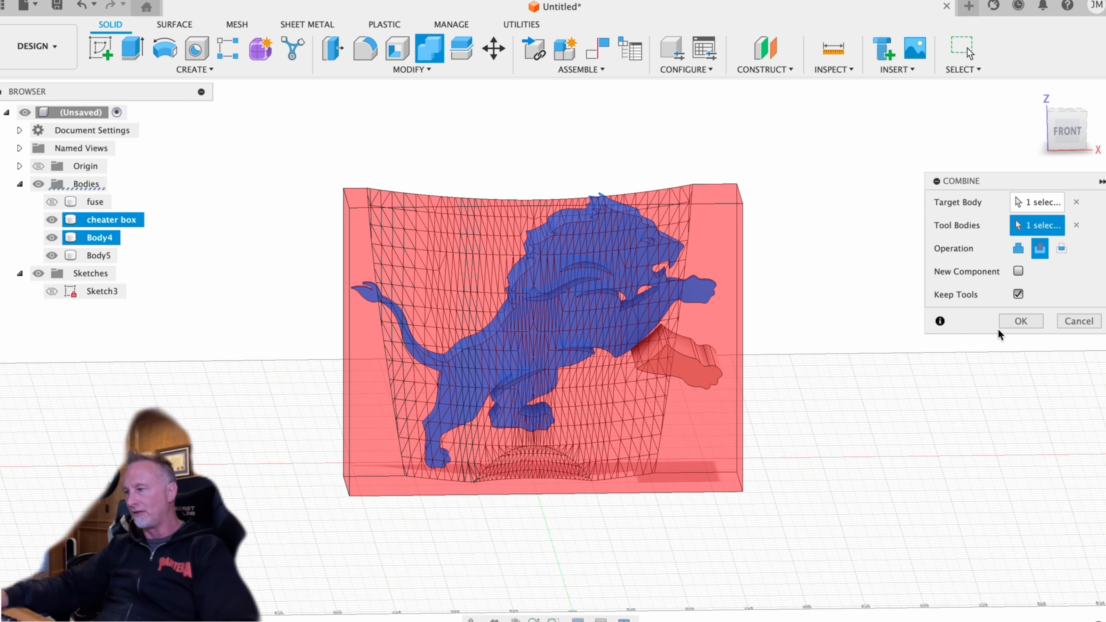
pyautogui.click(1022, 321)
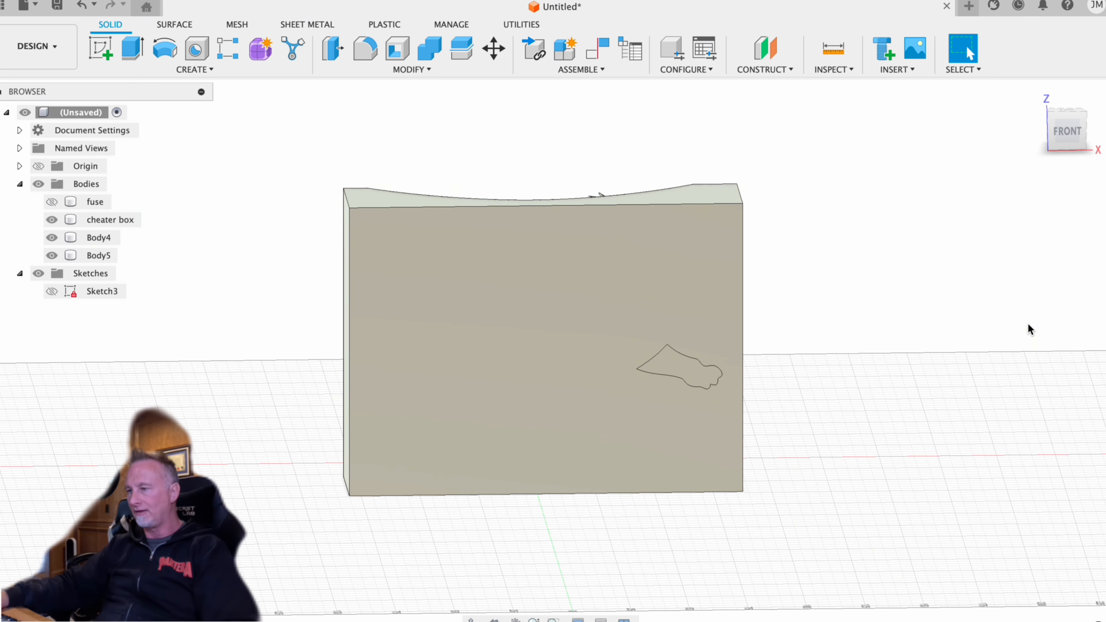
# - Cut the cheater box out of the separate front-leg body with Combine, keeping the tool body
pyautogui.click(102, 255)
pyautogui.click(426, 69)
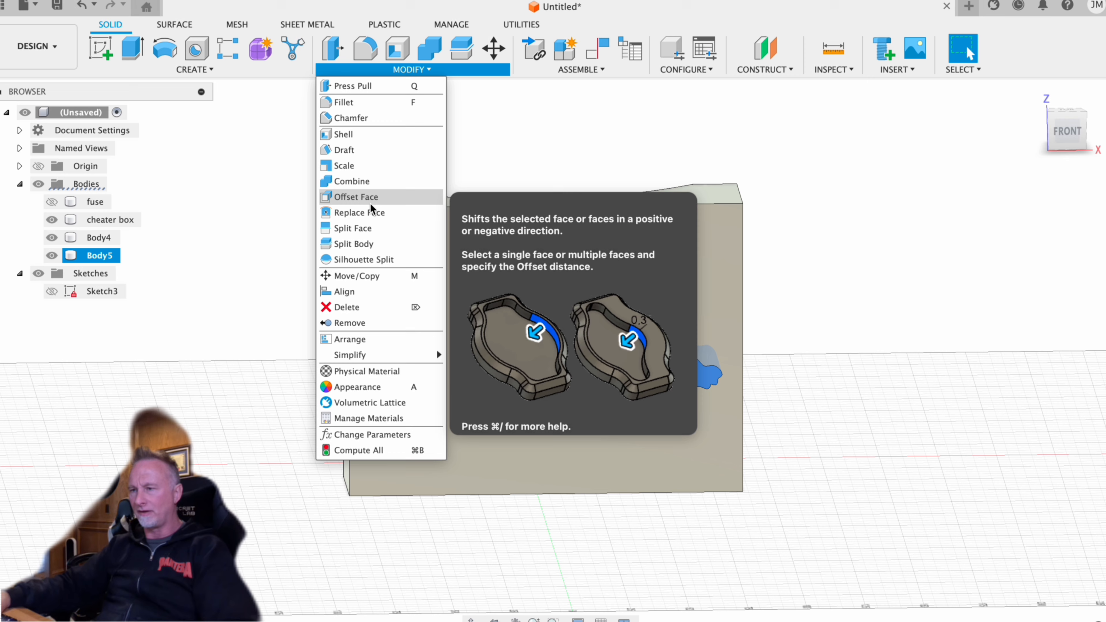
pyautogui.click(374, 183)
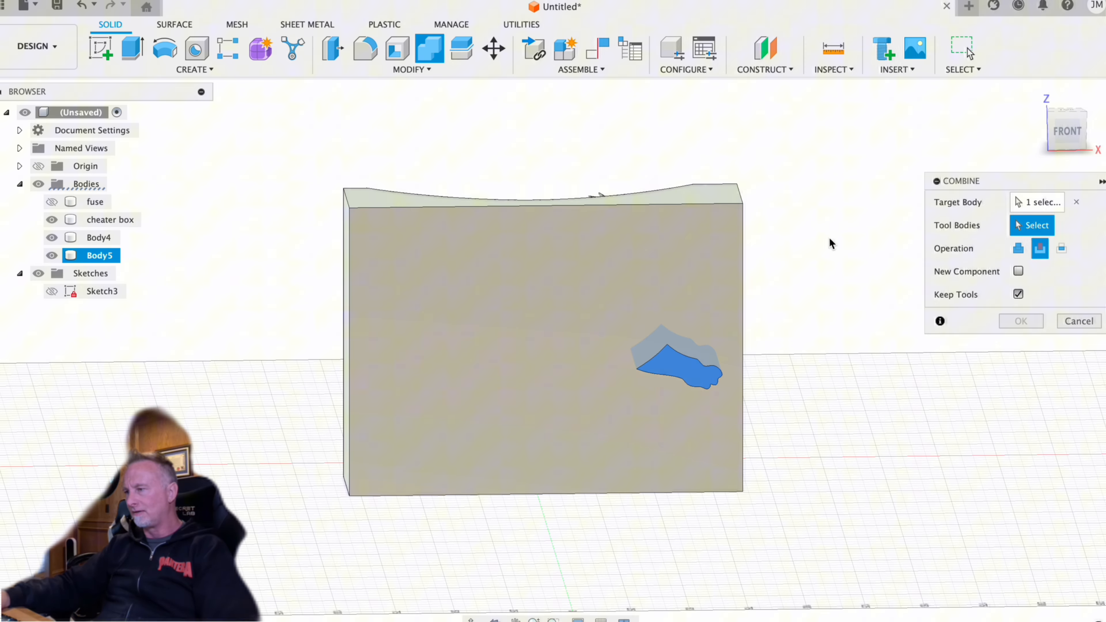
pyautogui.click(679, 264)
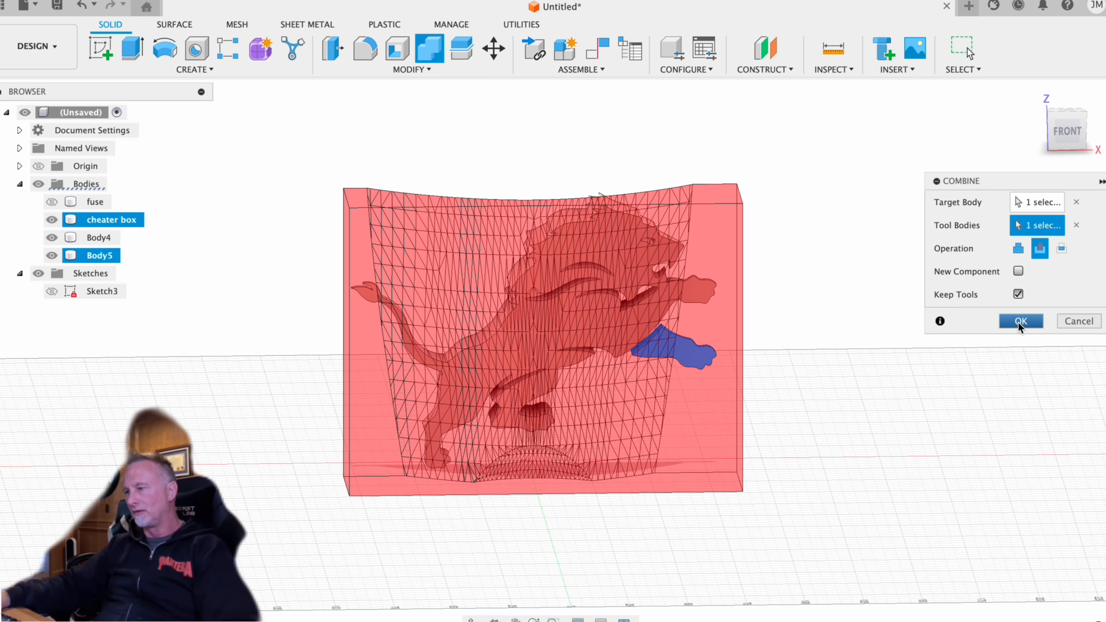
pyautogui.click(1020, 321)
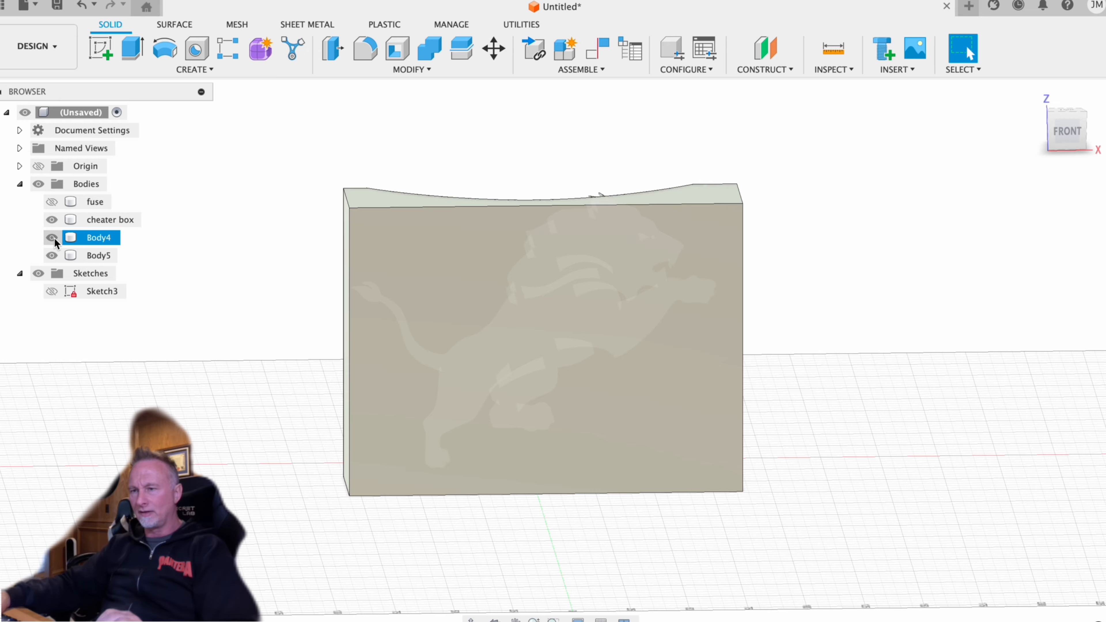
# - Hide the cheater box, show the fuse body, and check how the trimmed lion sits against the curved fuselage
pyautogui.click(52, 220)
pyautogui.click(692, 240)
pyautogui.keyDown('shift'); pyautogui.moveTo(694, 239); pyautogui.dragTo(555, 285, button='middle'); pyautogui.keyUp('shift')
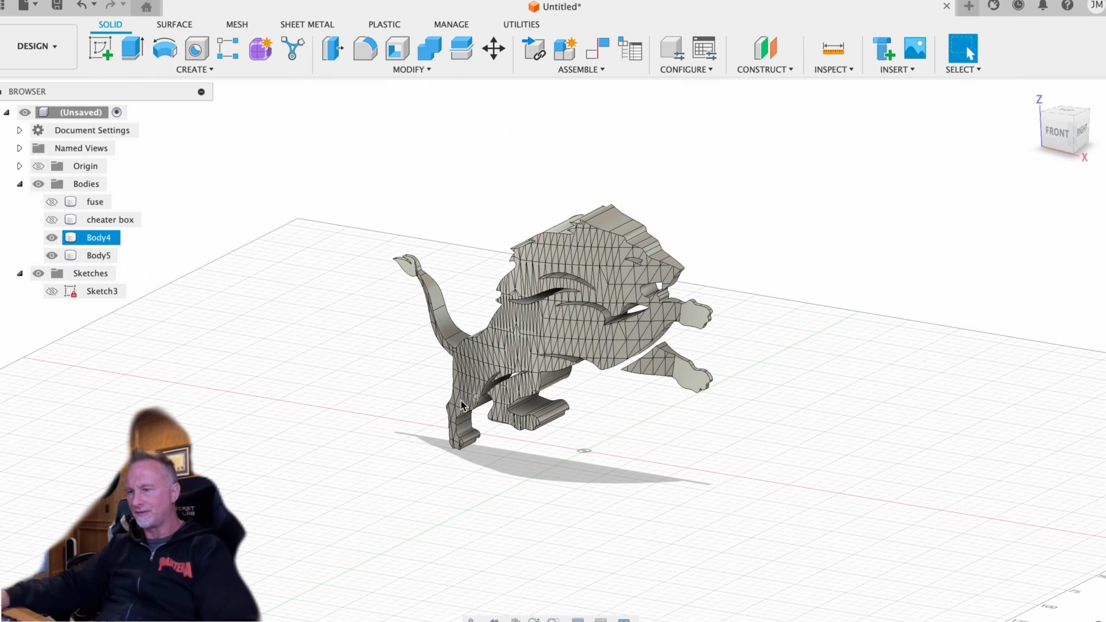
pyautogui.keyDown('shift'); pyautogui.moveTo(706, 267); pyautogui.dragTo(754, 283, button='middle'); pyautogui.keyUp('shift')
pyautogui.click(51, 202)
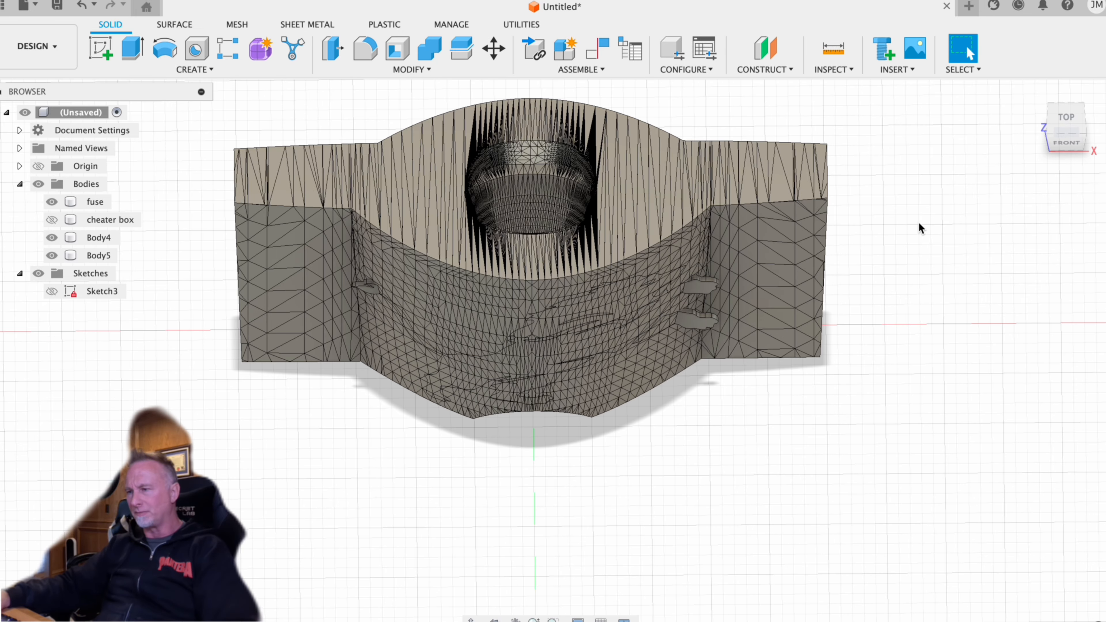
pyautogui.keyDown('shift'); pyautogui.moveTo(919, 223); pyautogui.dragTo(931, 196, button='middle'); pyautogui.keyUp('shift')
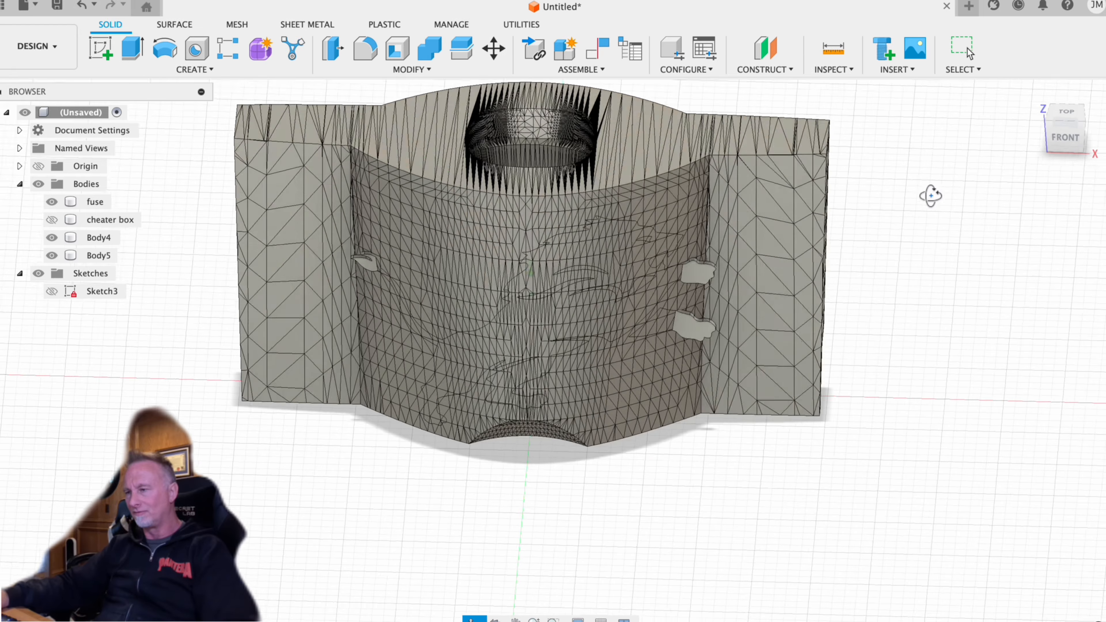
pyautogui.press('Escape')
pyautogui.scroll(3, 925, 281)
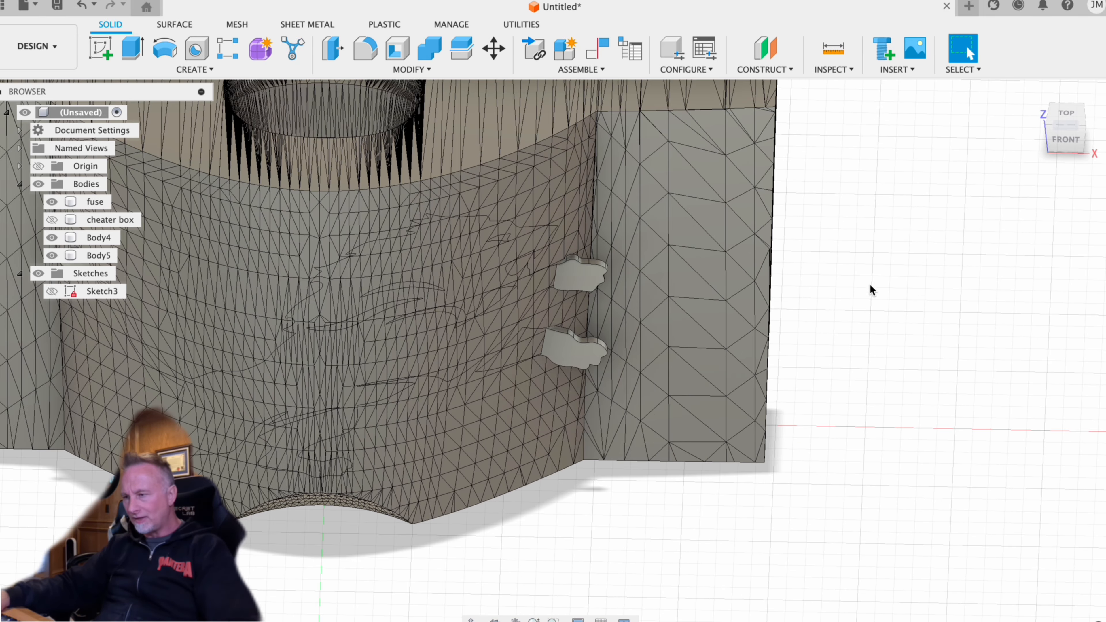
pyautogui.moveTo(869, 284); pyautogui.dragTo(1037, 310, button='middle')
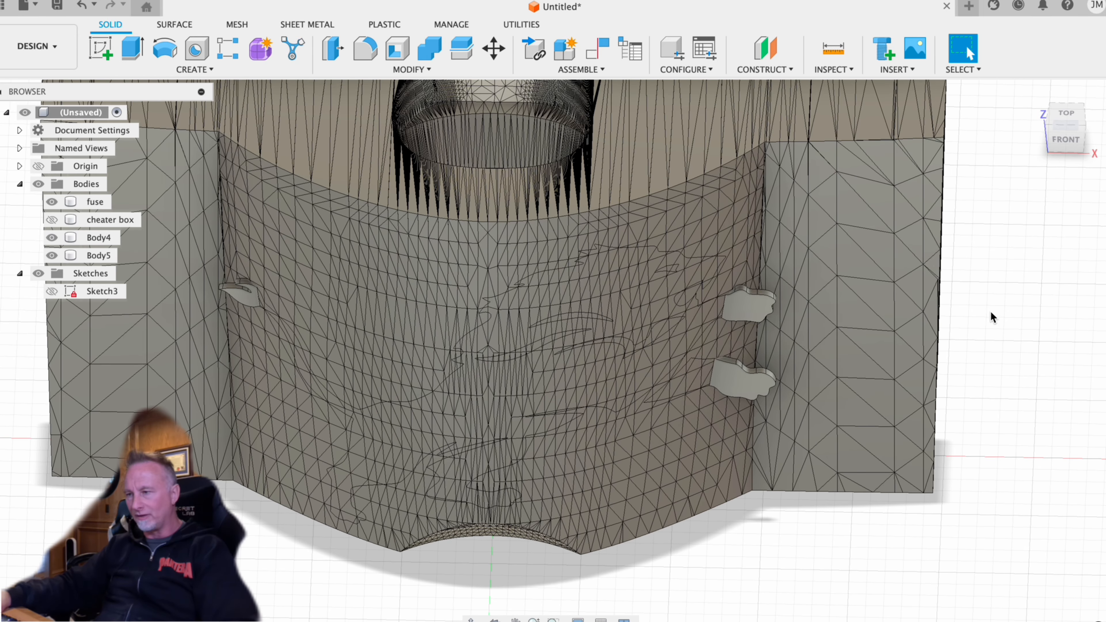
pyautogui.keyDown('shift'); pyautogui.moveTo(1004, 314); pyautogui.dragTo(1011, 270, button='middle'); pyautogui.keyUp('shift')
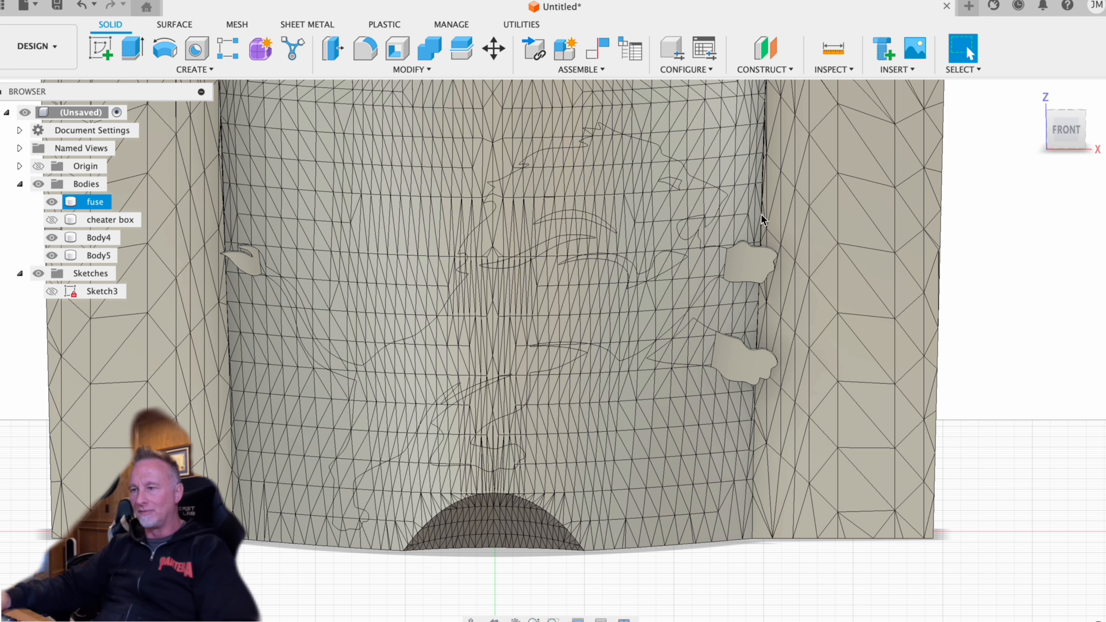
pyautogui.click(100, 237)
pyautogui.keyDown('shift'); pyautogui.click(100, 255); pyautogui.keyUp('shift')
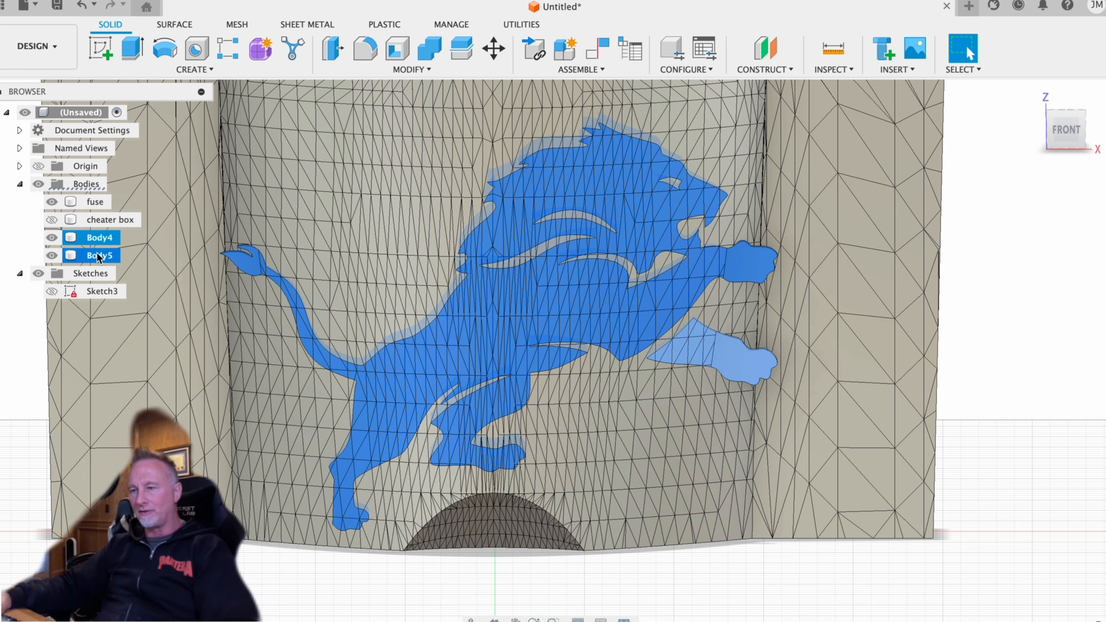
pyautogui.keyDown('shift'); pyautogui.moveTo(976, 274); pyautogui.dragTo(945, 344, button='middle'); pyautogui.keyUp('shift')
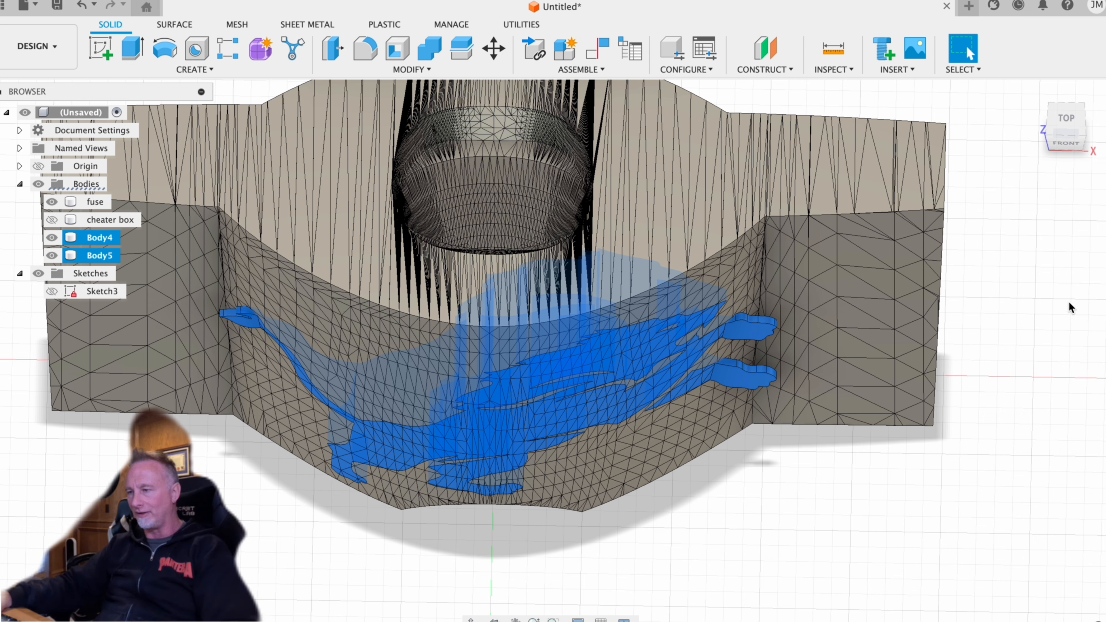
pyautogui.press('m')
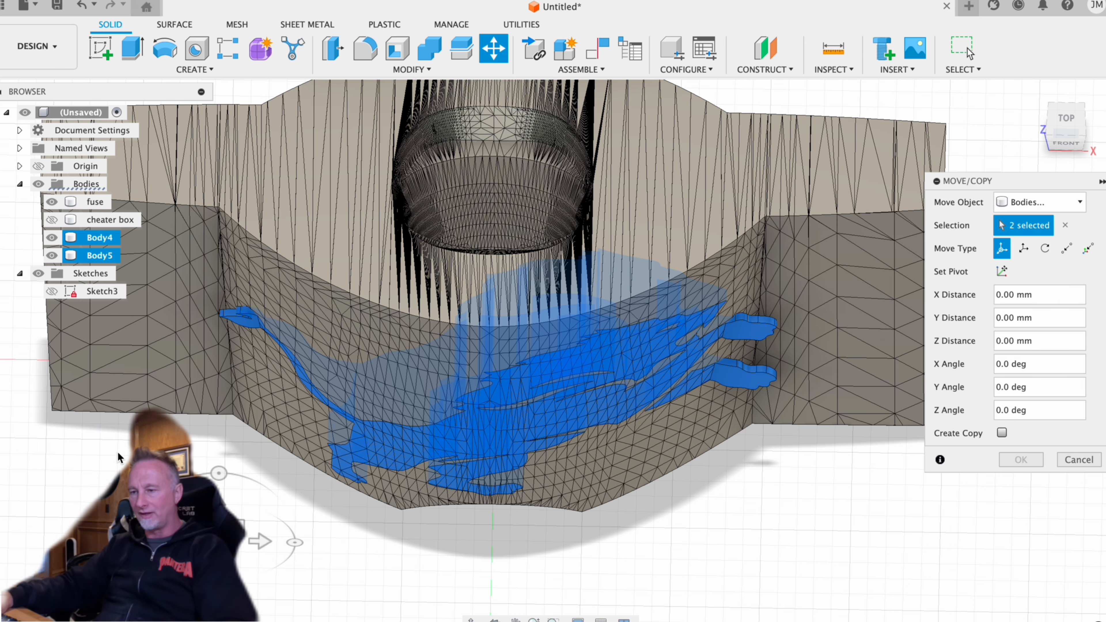
pyautogui.keyDown('shift'); pyautogui.moveTo(118, 452); pyautogui.dragTo(143, 396, button='middle'); pyautogui.keyUp('shift')
pyautogui.press('Escape')
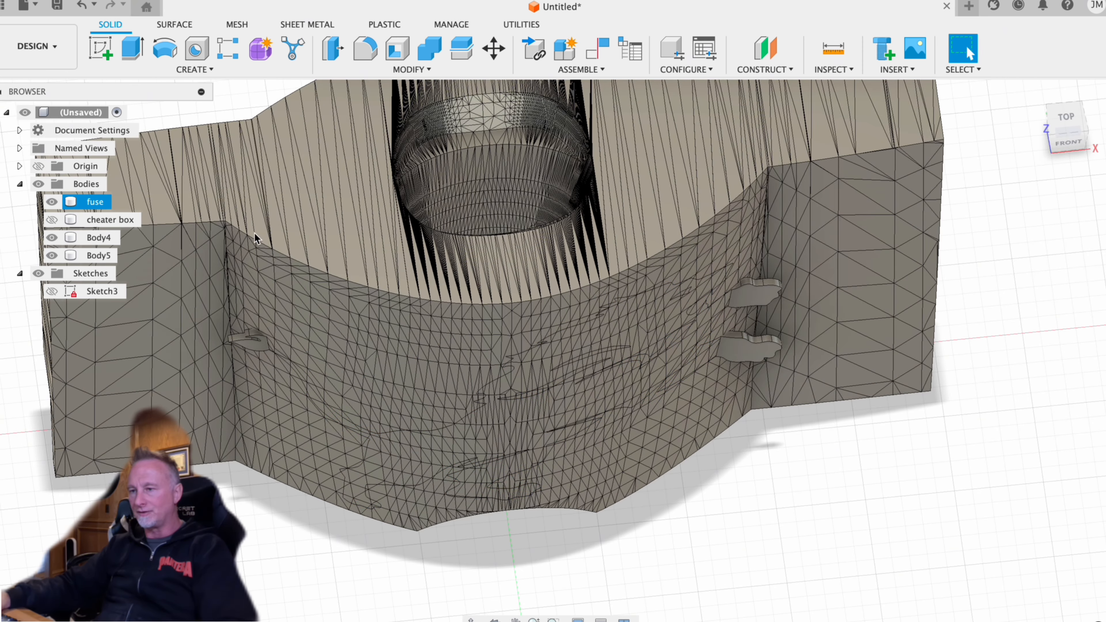
pyautogui.click(95, 239)
pyautogui.keyDown('shift'); pyautogui.click(99, 256); pyautogui.keyUp('shift')
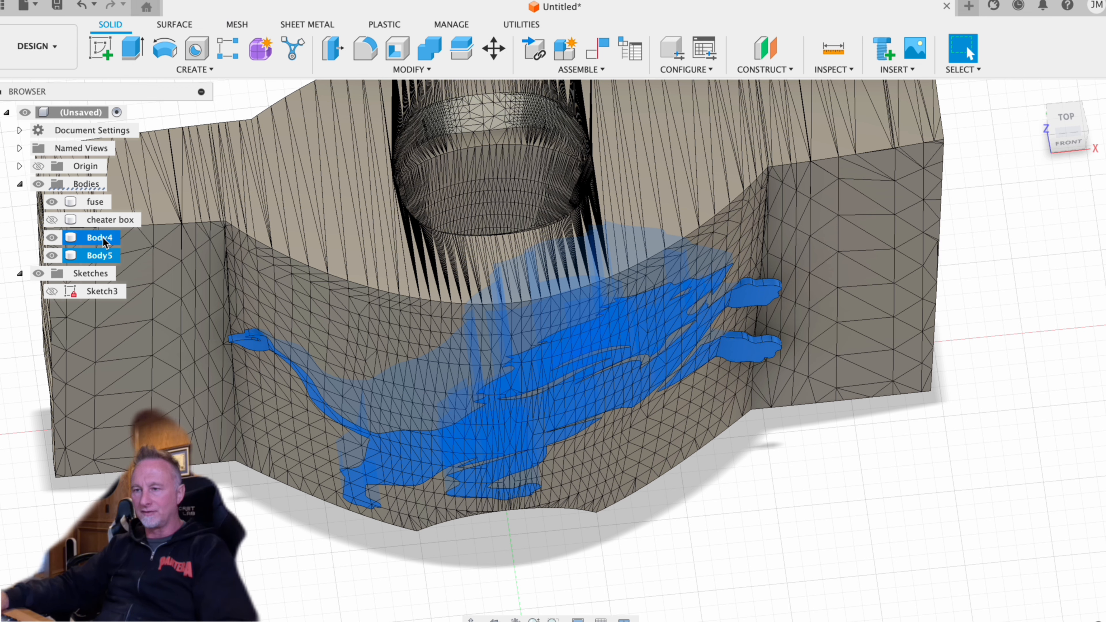
pyautogui.keyDown('shift'); pyautogui.click(95, 202); pyautogui.keyUp('shift')
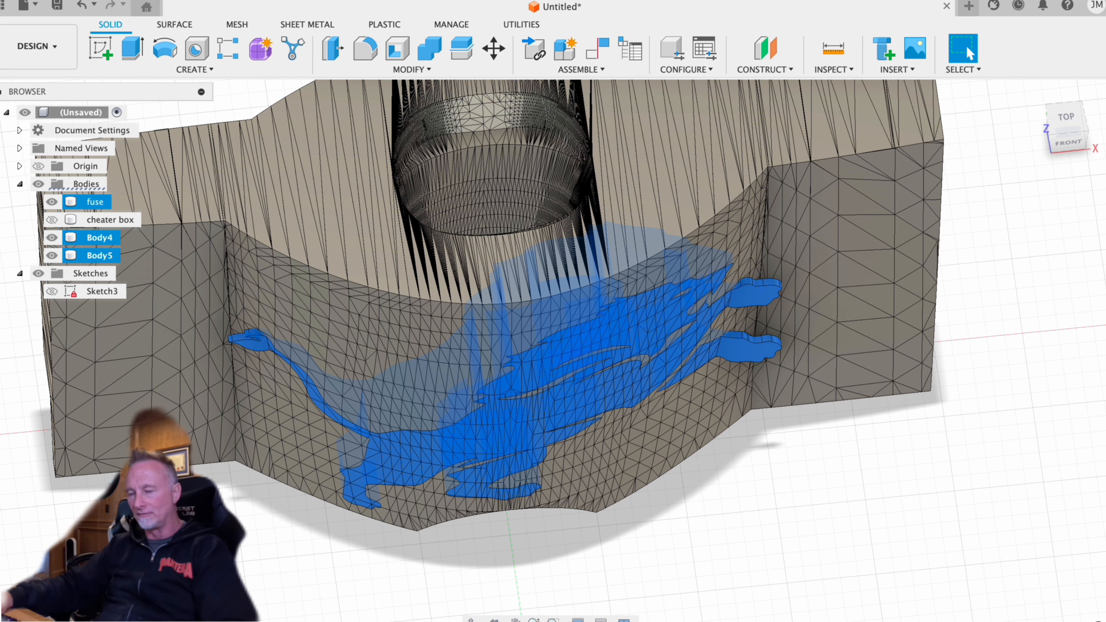
pyautogui.press('Escape')
# - Move the main lion and front-leg bodies together -0.5 mm along Y so they stand out from the fuselage
pyautogui.click(98, 239)
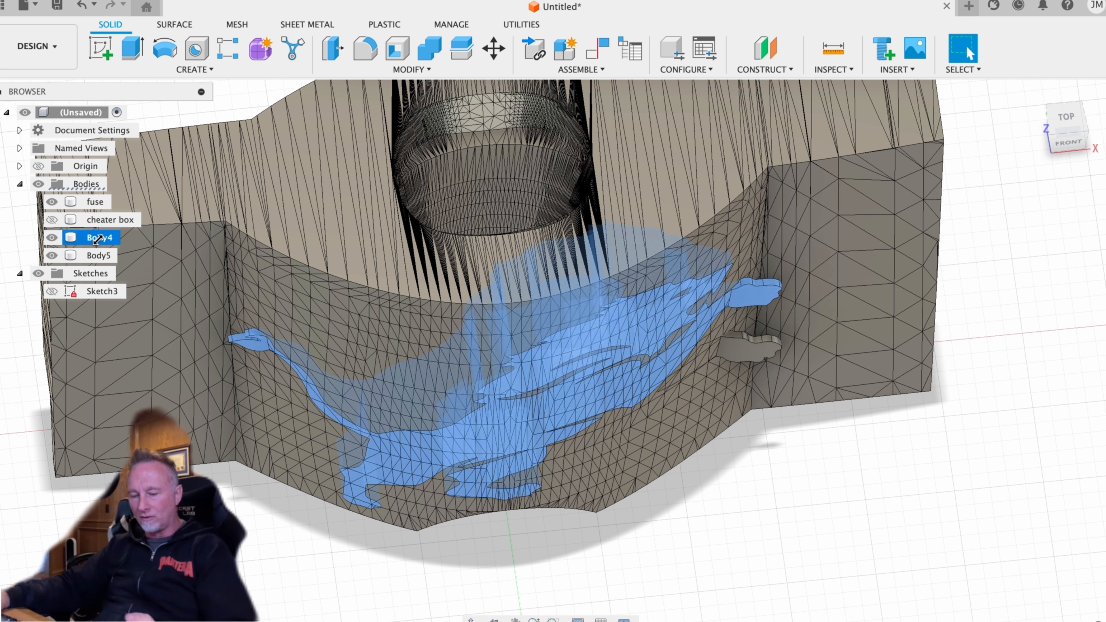
pyautogui.keyDown('shift'); pyautogui.click(99, 255); pyautogui.keyUp('shift')
pyautogui.keyDown('shift'); pyautogui.click(109, 202); pyautogui.keyUp('shift')
pyautogui.keyDown('super'); pyautogui.click(109, 203); pyautogui.keyUp('super')
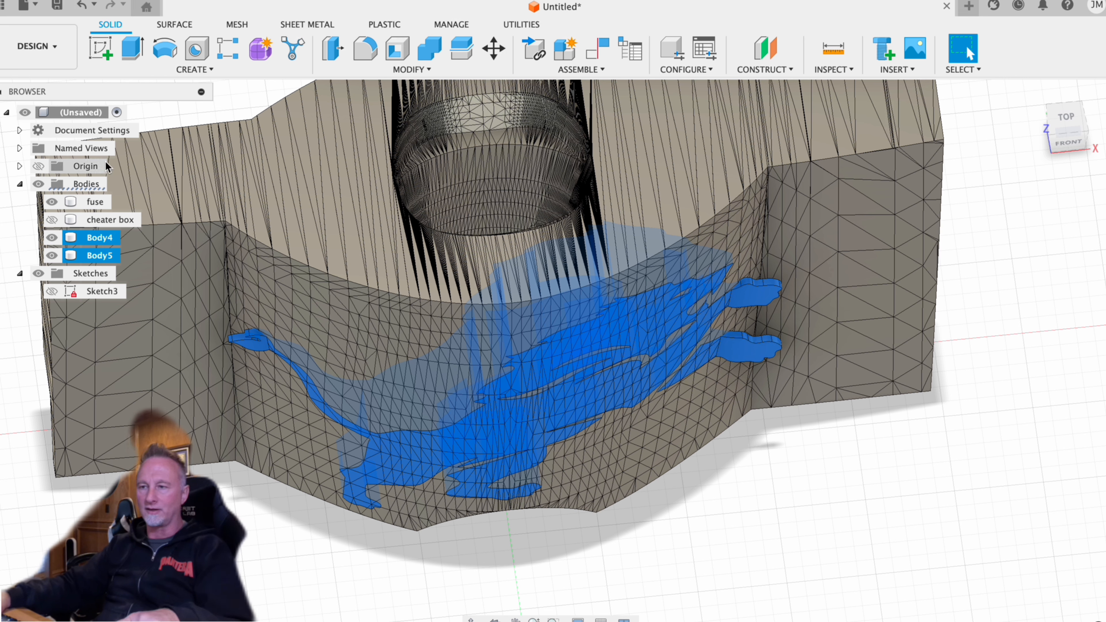
pyautogui.click(393, 70)
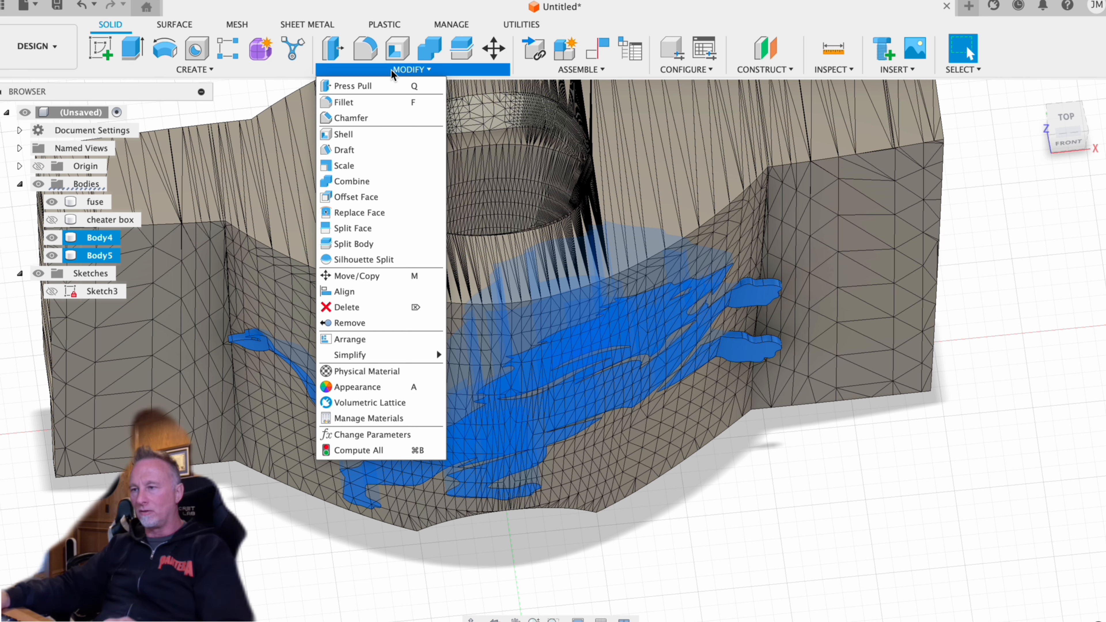
pyautogui.click(385, 276)
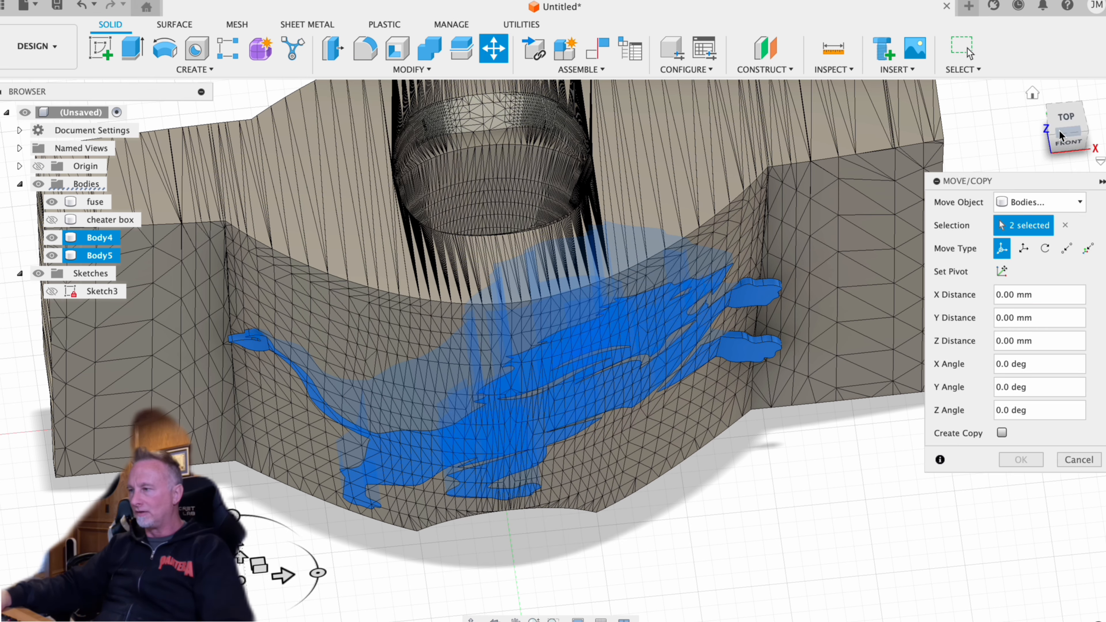
pyautogui.click(1070, 119)
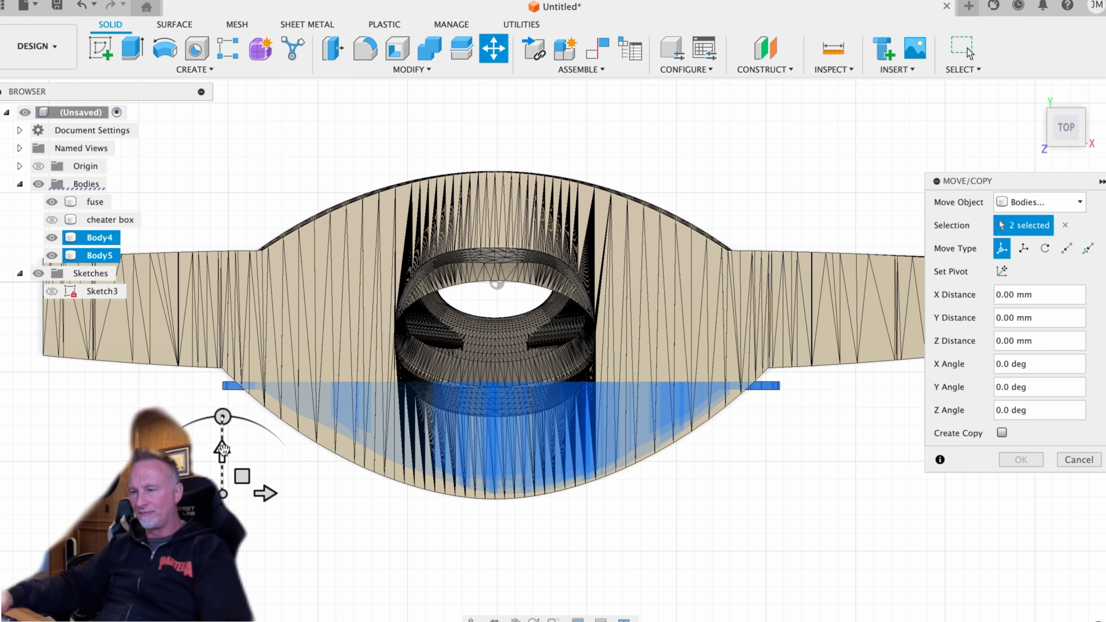
pyautogui.click(223, 451)
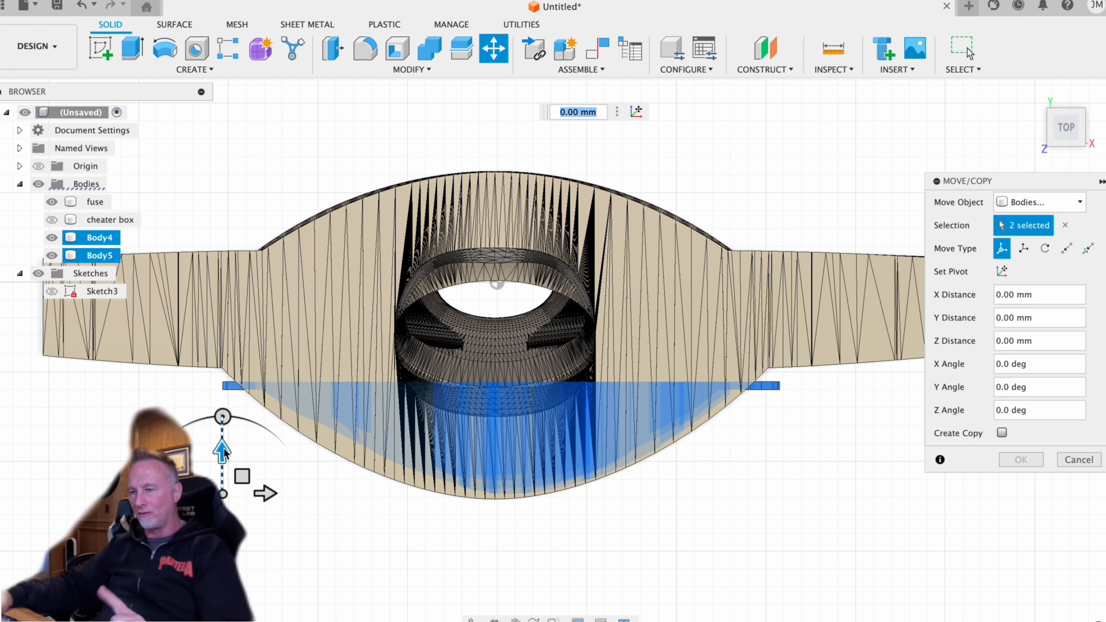
pyautogui.moveTo(222, 449)
pyautogui.mouseDown()
pyautogui.moveTo(225, 488)
pyautogui.moveTo(222, 452)
pyautogui.mouseUp()
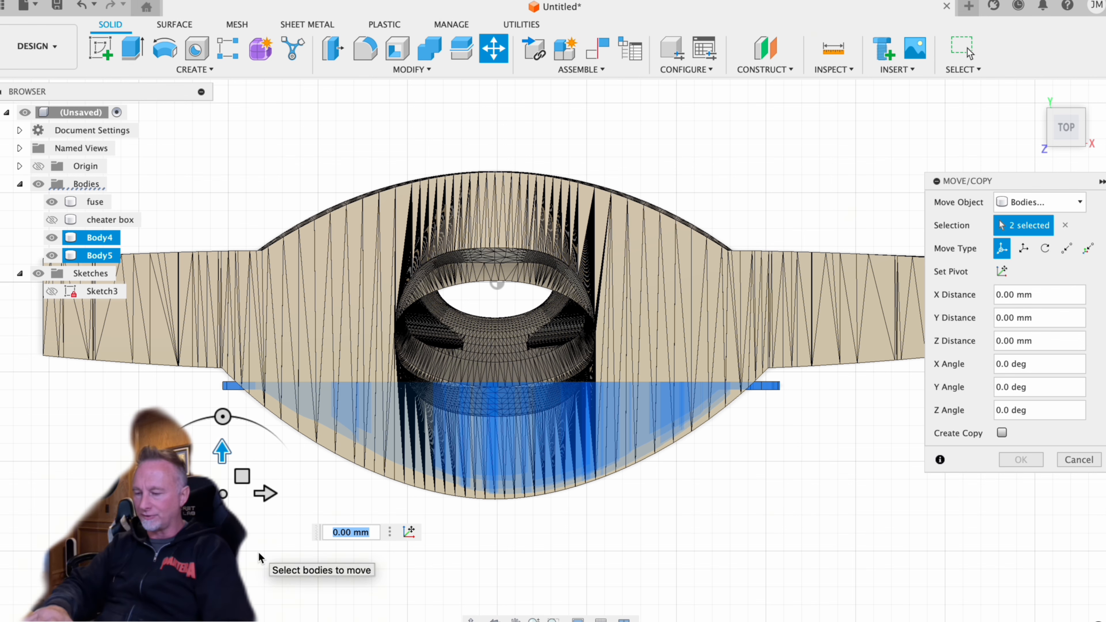
pyautogui.write('-.5')
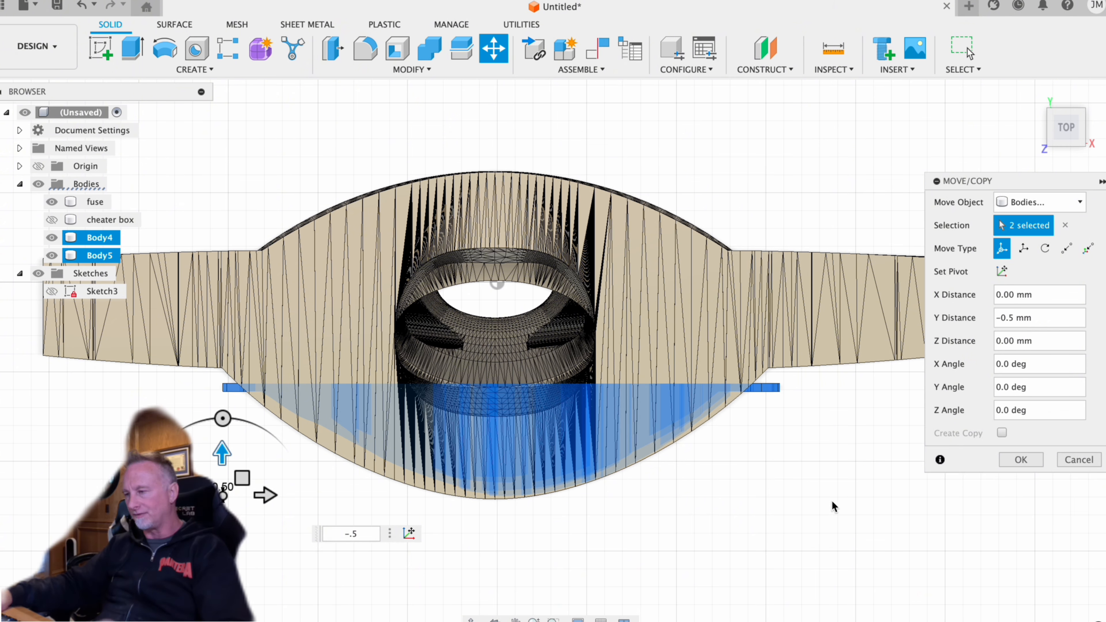
pyautogui.keyDown('shift'); pyautogui.moveTo(808, 457); pyautogui.dragTo(819, 390, button='middle'); pyautogui.keyUp('shift')
pyautogui.click(1022, 460)
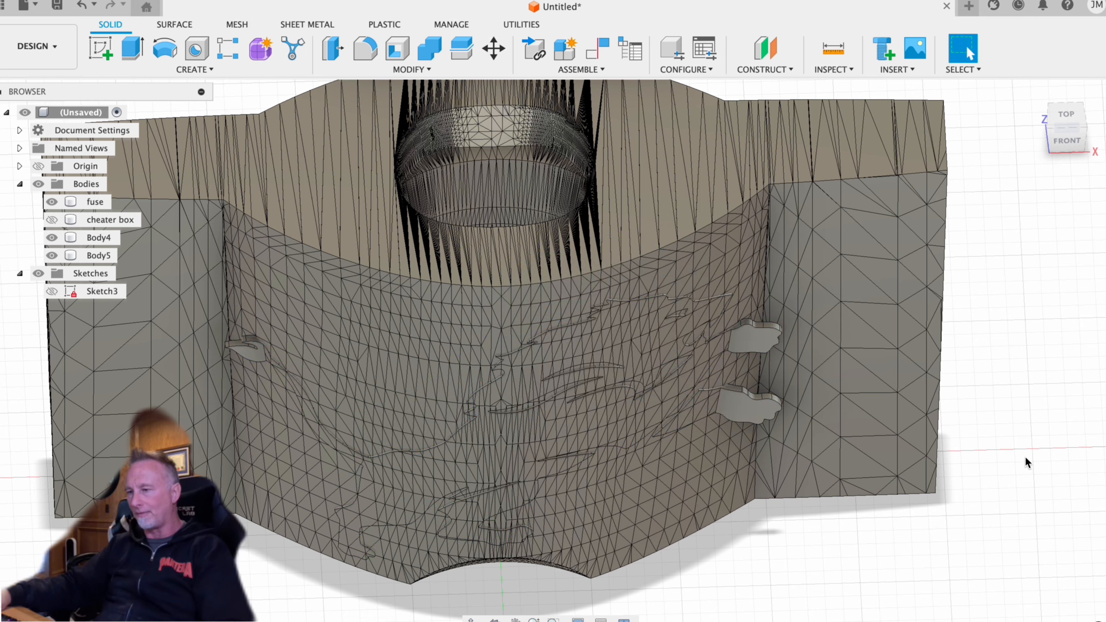
# - Join the main lion and front-leg bodies to the fuse body with Combine, without keeping the tool bodies
pyautogui.keyDown('shift'); pyautogui.moveTo(1030, 350); pyautogui.dragTo(980, 161, button='middle'); pyautogui.keyUp('shift')
pyautogui.scroll(10, 605, 160)
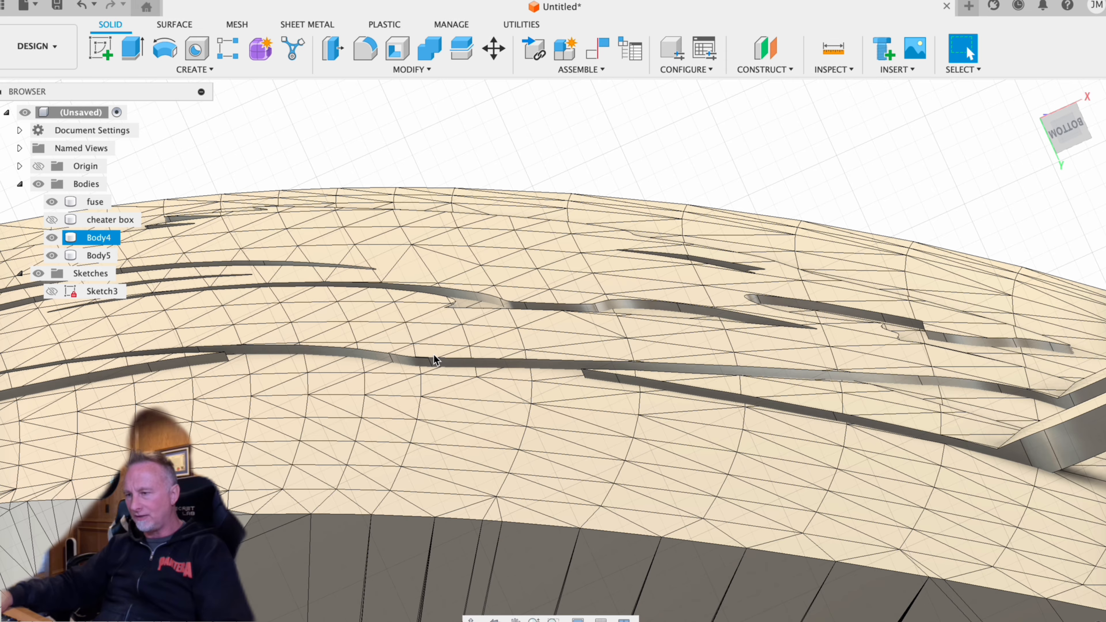
pyautogui.keyDown('shift'); pyautogui.moveTo(718, 235); pyautogui.dragTo(704, 394, button='middle'); pyautogui.keyUp('shift')
pyautogui.scroll(-5, 679, 387)
pyautogui.scroll(-5, 675, 383)
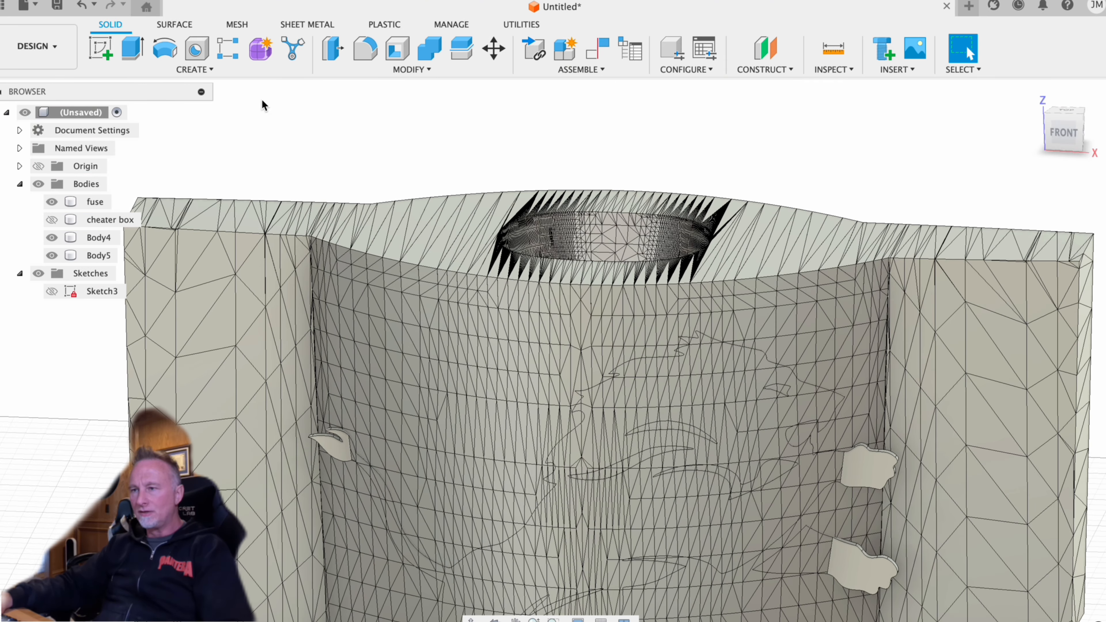
pyautogui.click(410, 70)
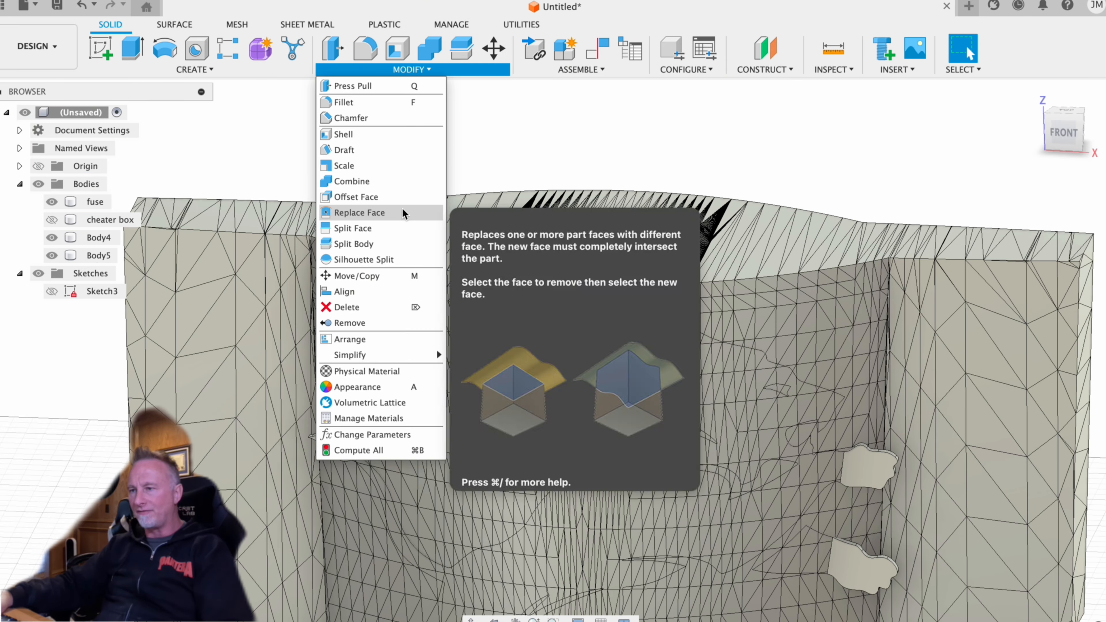
pyautogui.click(365, 111)
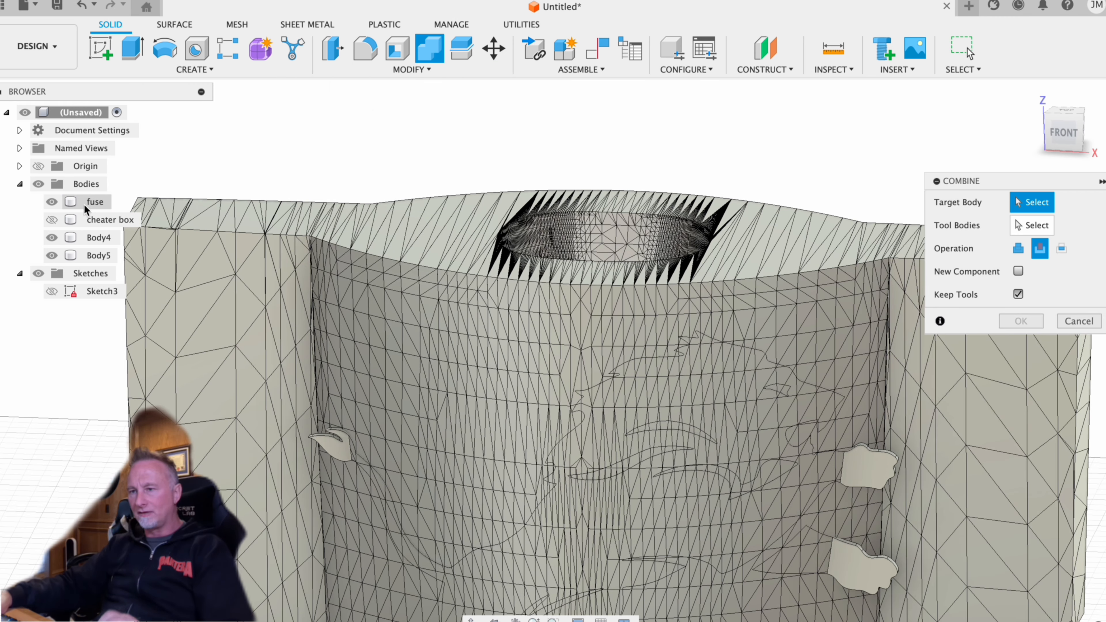
pyautogui.click(94, 201)
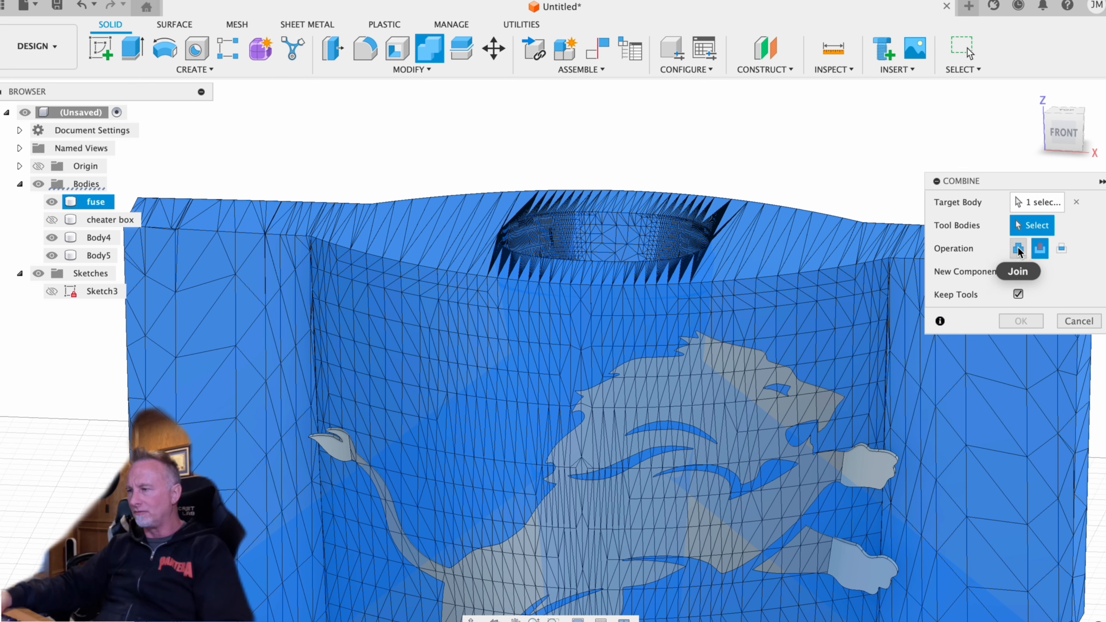
pyautogui.click(1019, 247)
pyautogui.click(1018, 294)
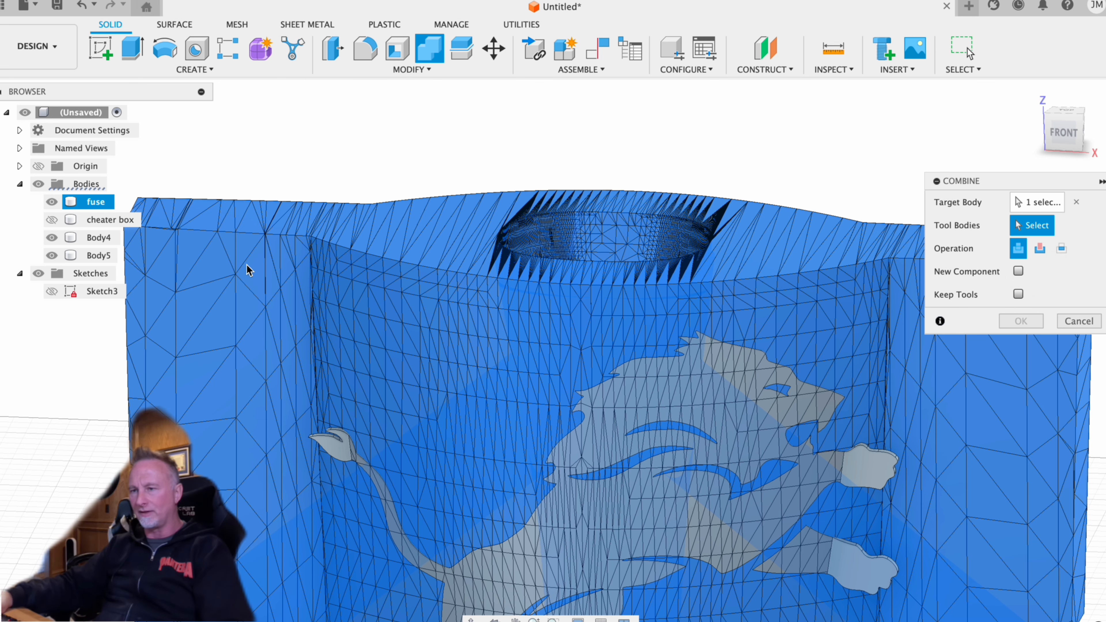
pyautogui.click(98, 237)
pyautogui.click(99, 255)
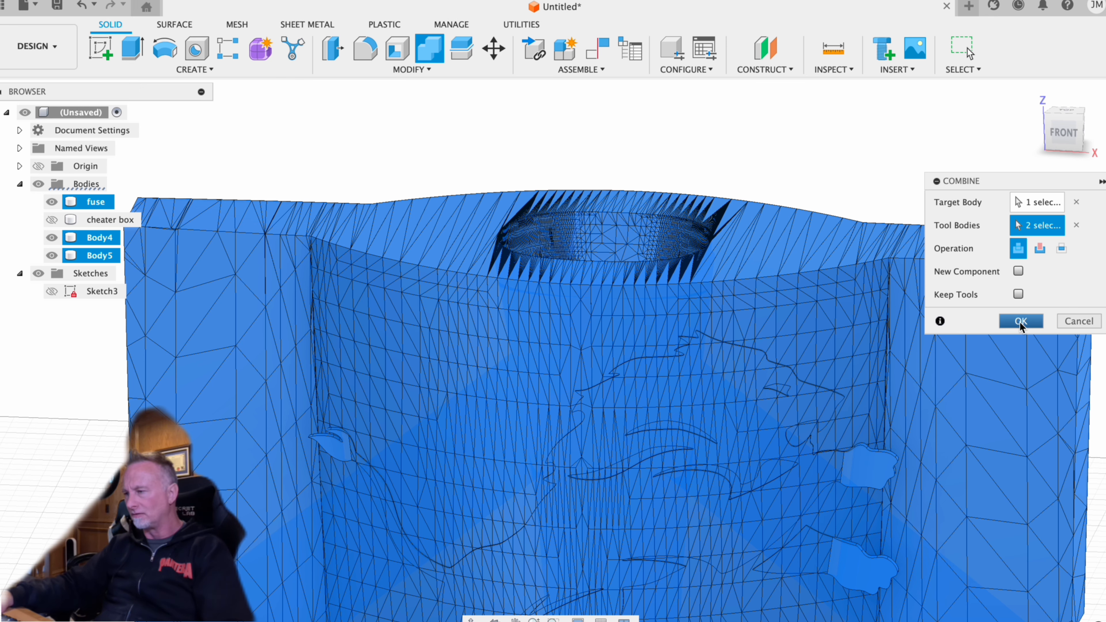
pyautogui.click(1022, 321)
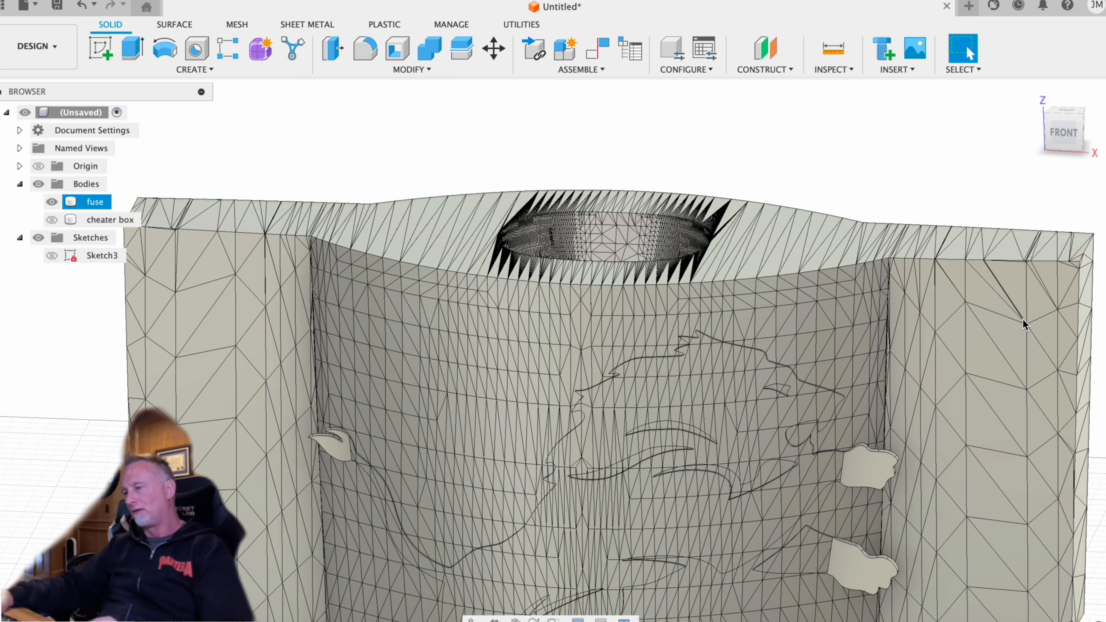
# - Export the combined fuselage as a 3MF file named "df fuse with lions logo" in the Downloads folder
pyautogui.click(51, 202)
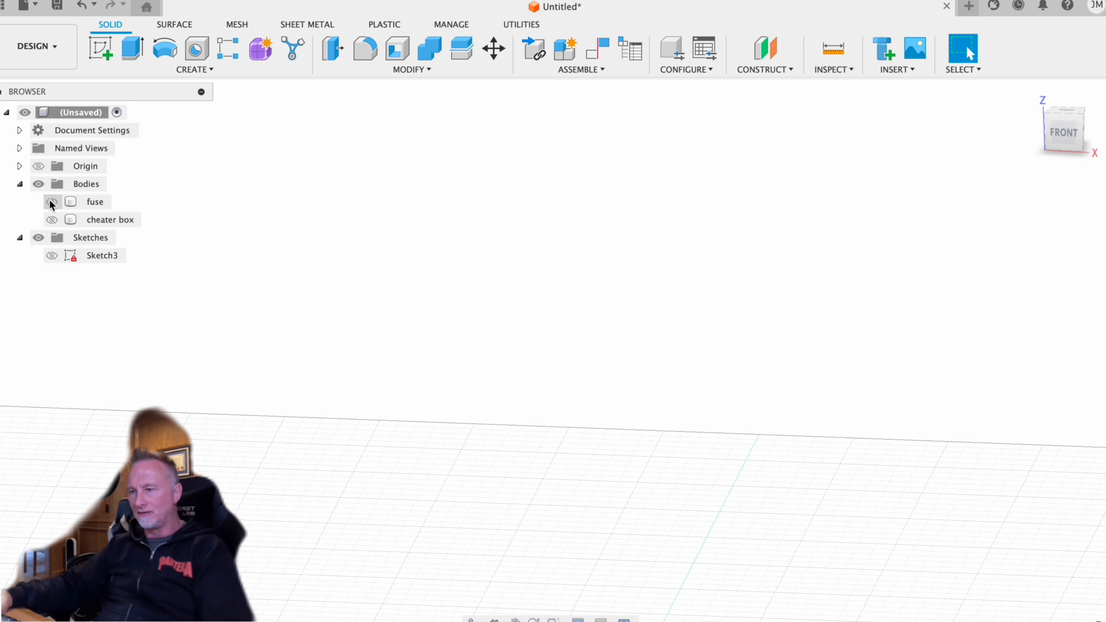
pyautogui.click(51, 201)
pyautogui.click(24, 6)
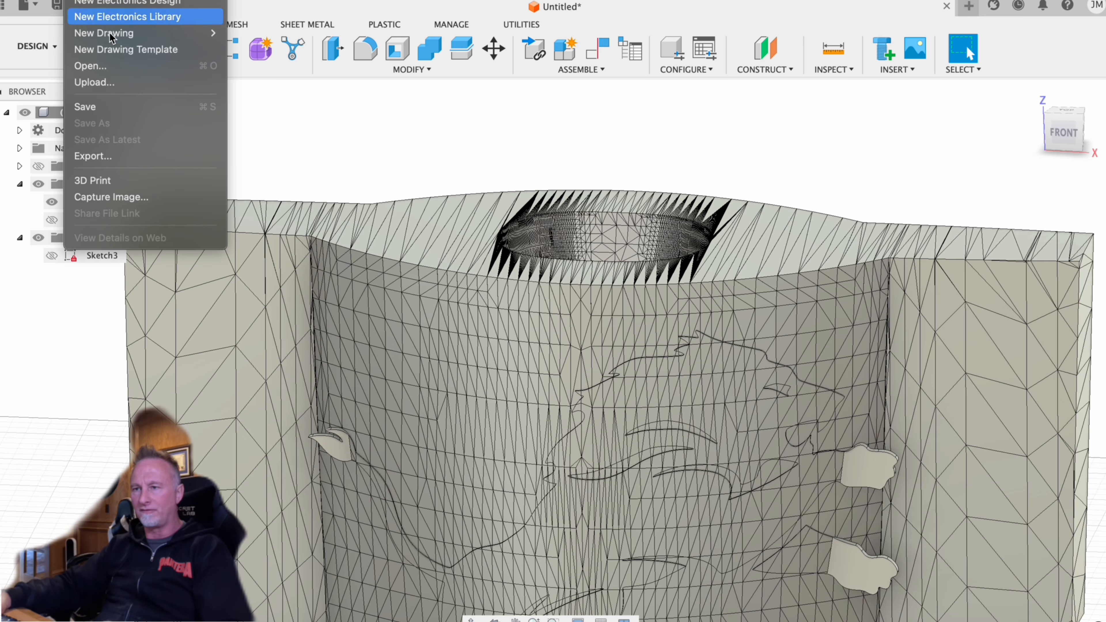
pyautogui.click(129, 158)
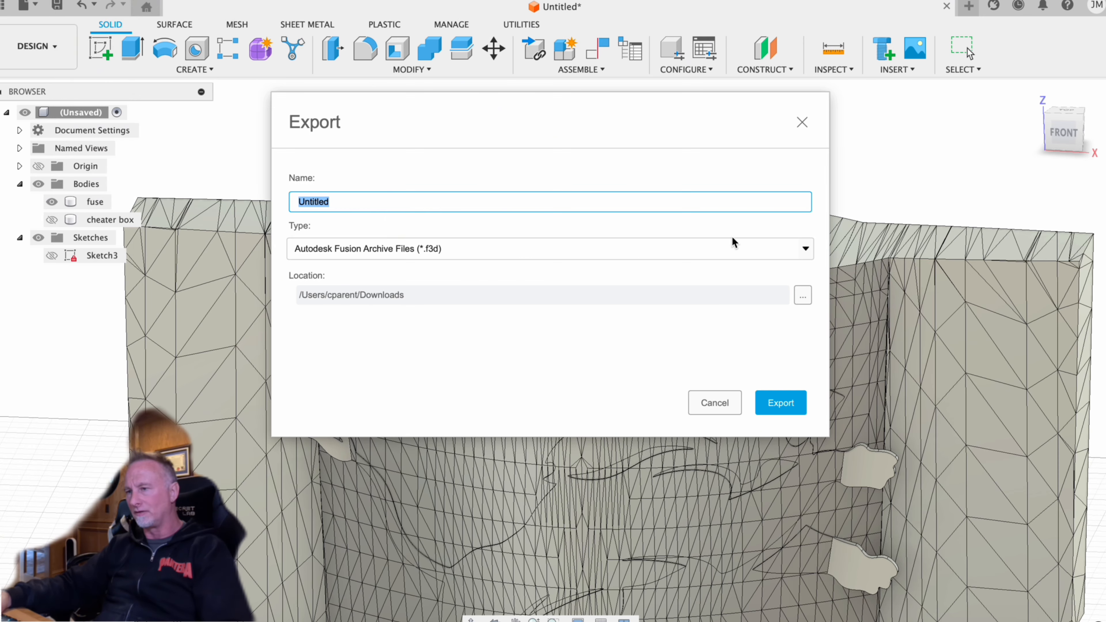
pyautogui.click(468, 257)
pyautogui.click(403, 260)
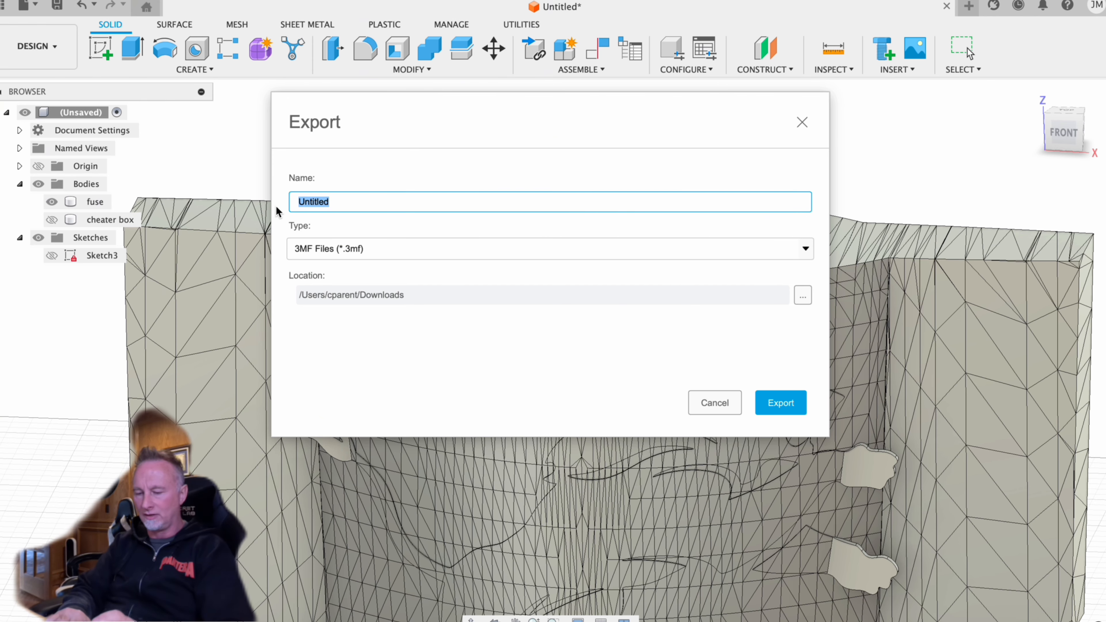
pyautogui.write('df fuse with li')
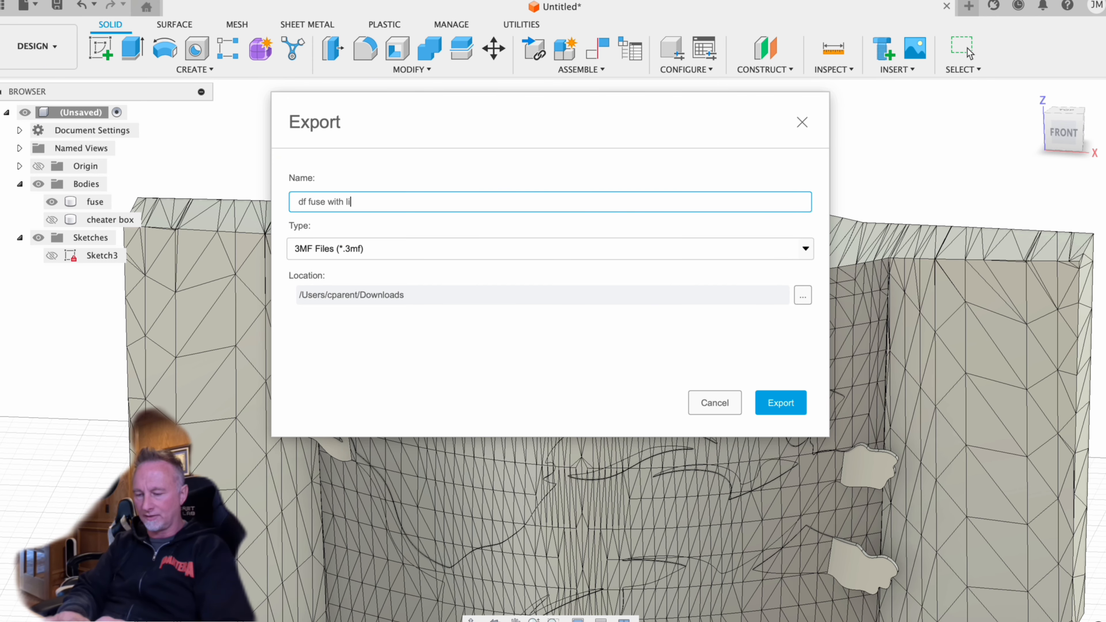
pyautogui.write('ons logo')
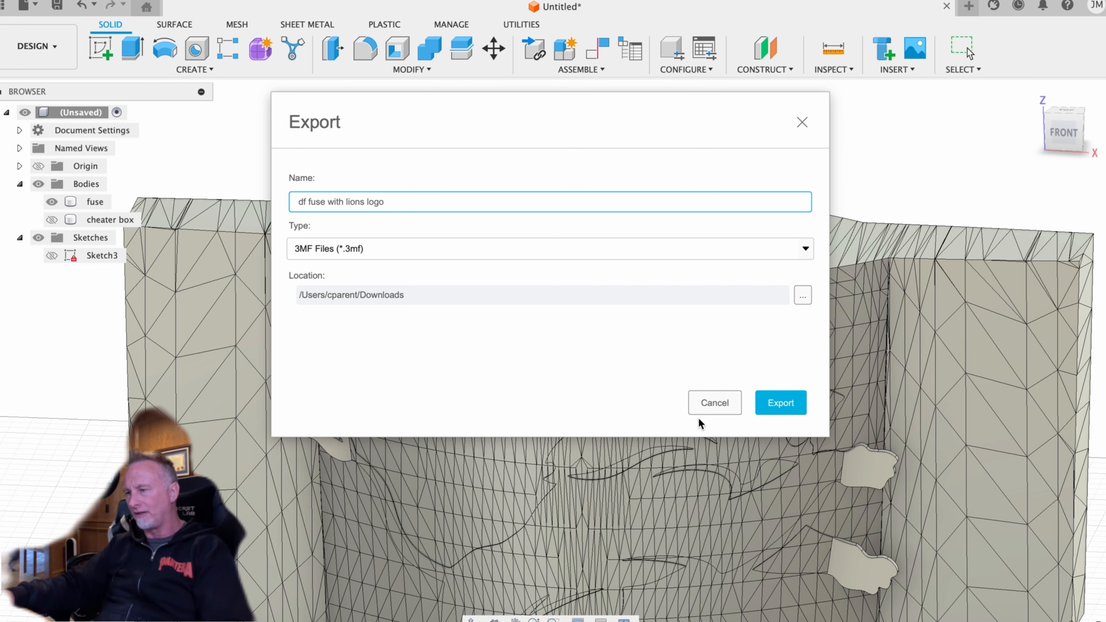
pyautogui.click(804, 405)
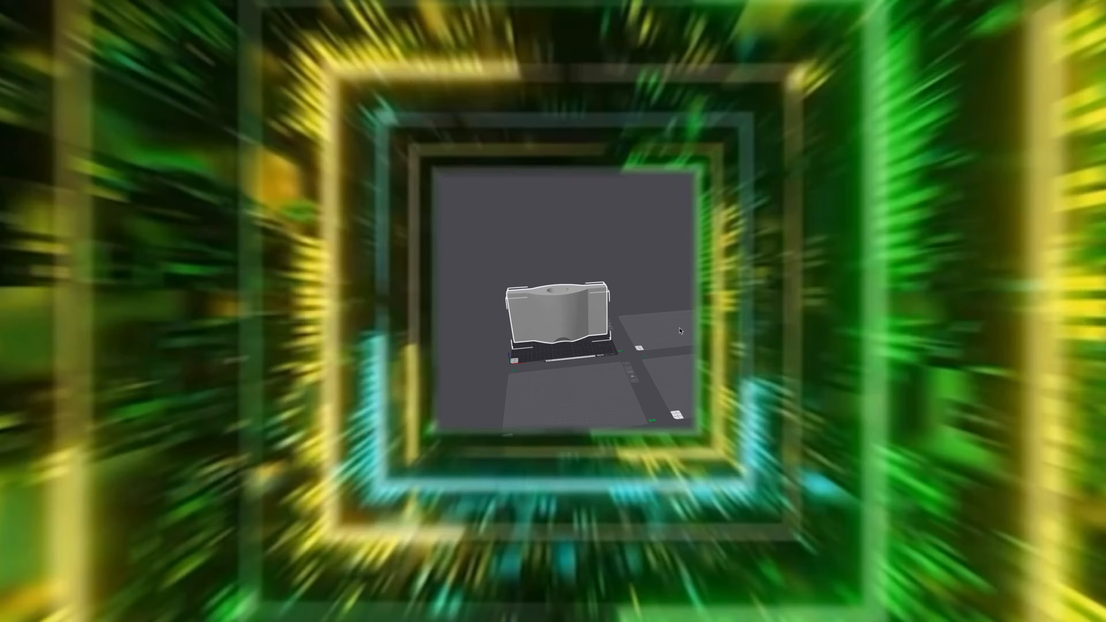
# - Switch to Bambu Studio and import df fuse with lions logo.3mf from Downloads onto the empty plate 2
pyautogui.click(680, 328)
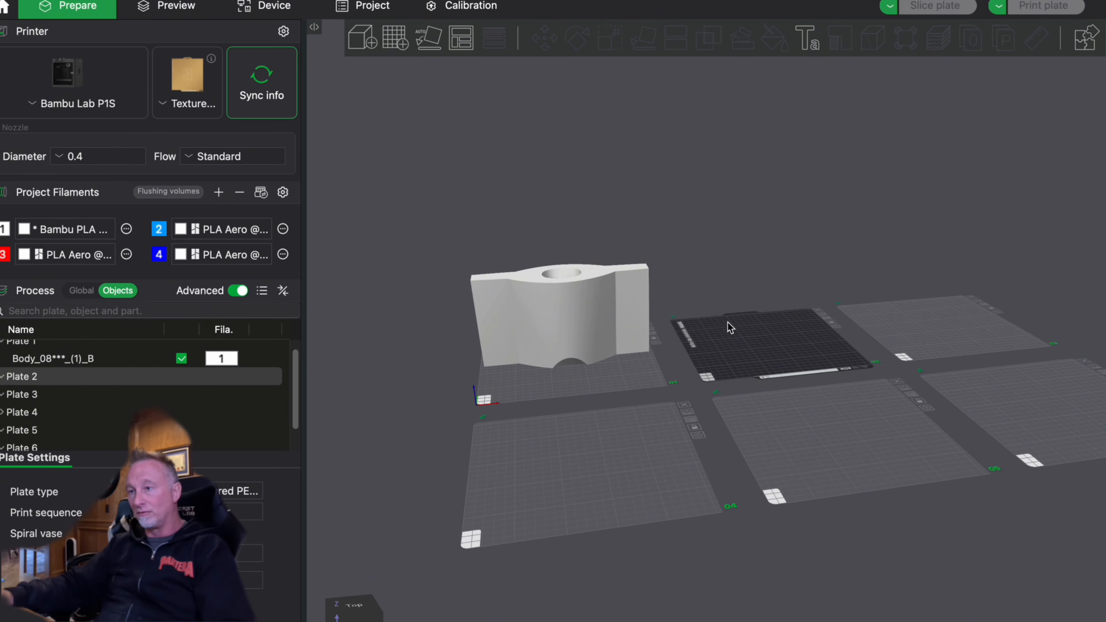
pyautogui.moveTo(788, 244); pyautogui.dragTo(623, 296, button='right')
pyautogui.moveTo(651, 252)
pyautogui.mouseDown(button='right')
pyautogui.moveTo(655, 302)
pyautogui.moveTo(641, 258)
pyautogui.mouseUp(button='right')
pyautogui.moveTo(642, 263); pyautogui.dragTo(847, 113)
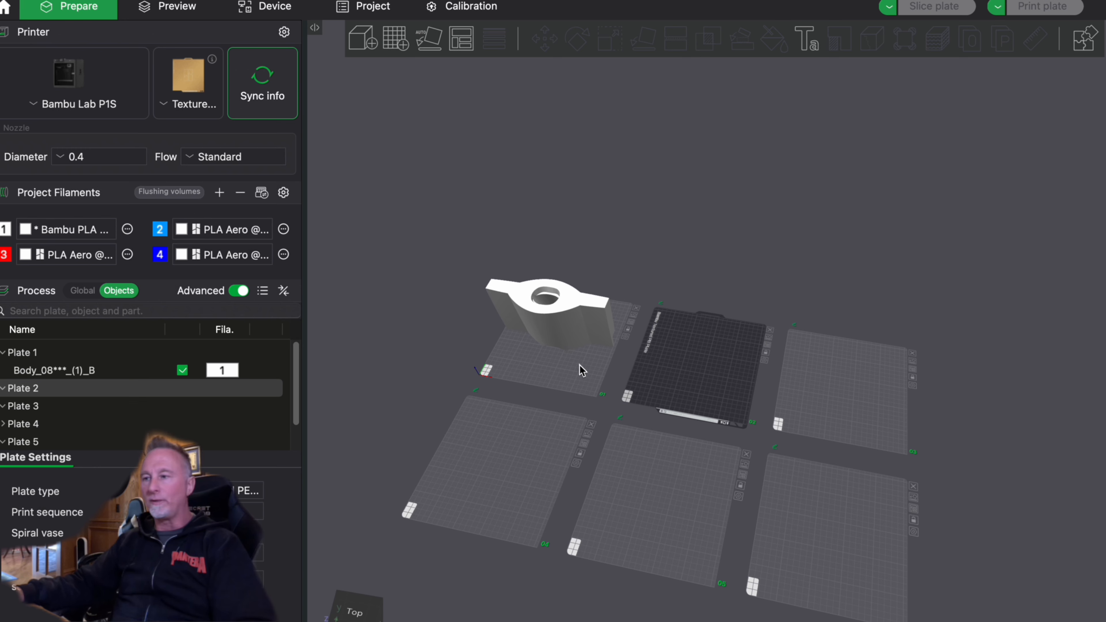
pyautogui.click(575, 373)
pyautogui.moveTo(655, 257); pyautogui.dragTo(583, 257)
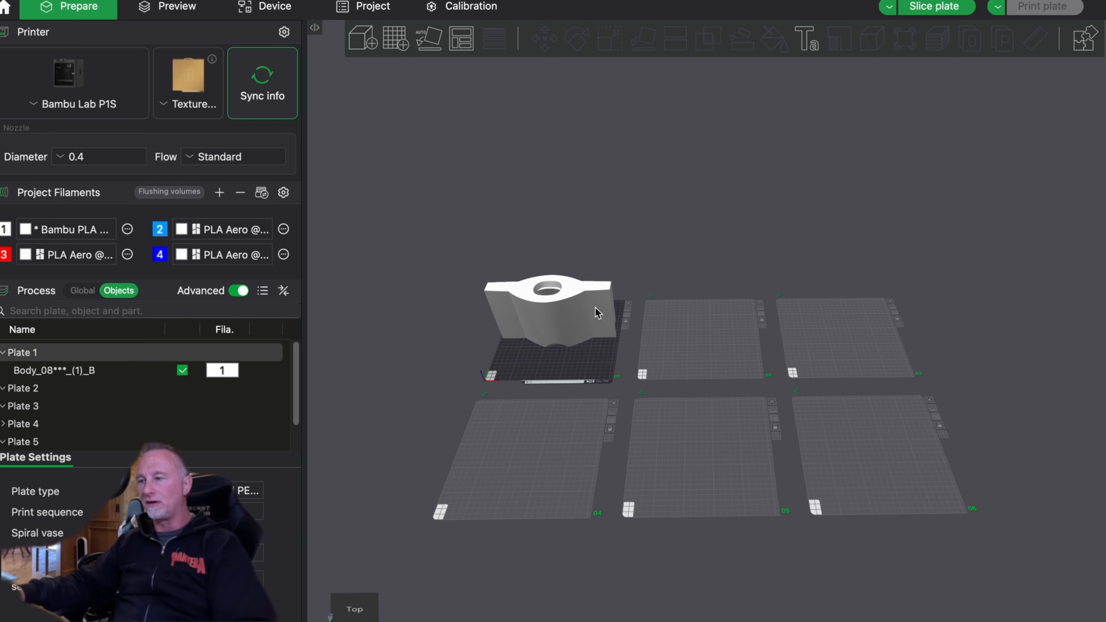
pyautogui.click(692, 338)
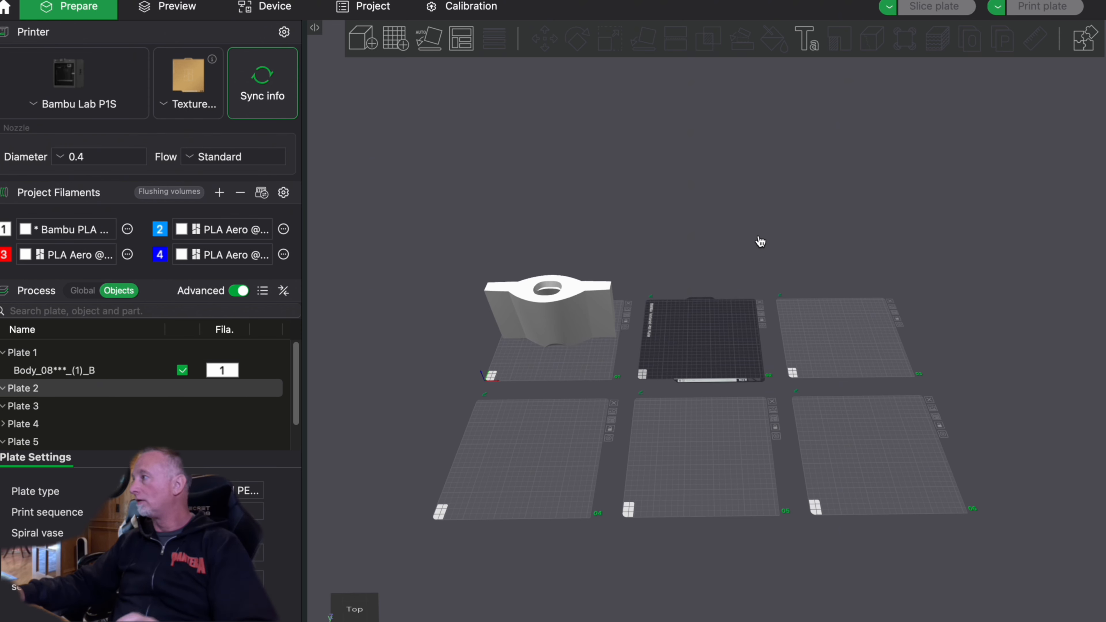
pyautogui.press('super+i')
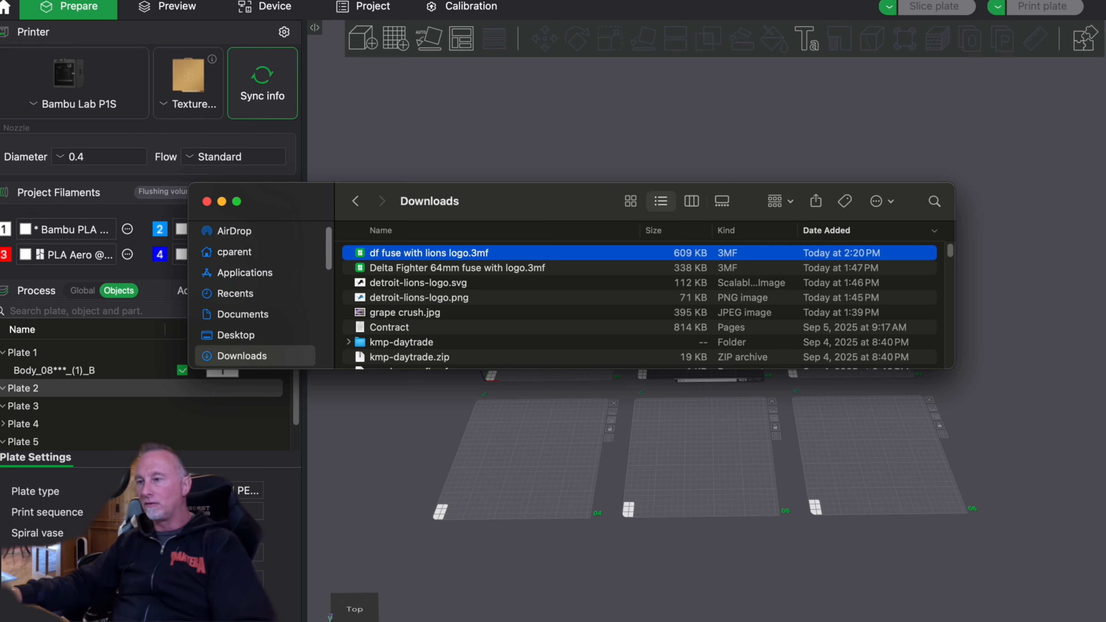
pyautogui.moveTo(441, 259); pyautogui.dragTo(620, 420)
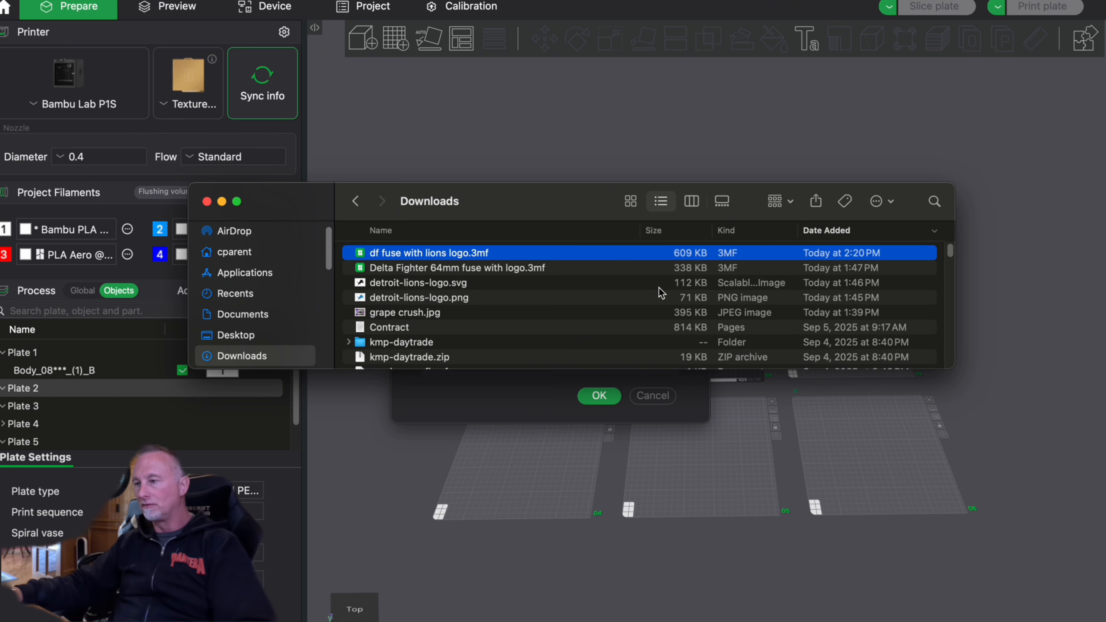
pyautogui.click(692, 201)
pyautogui.click(600, 396)
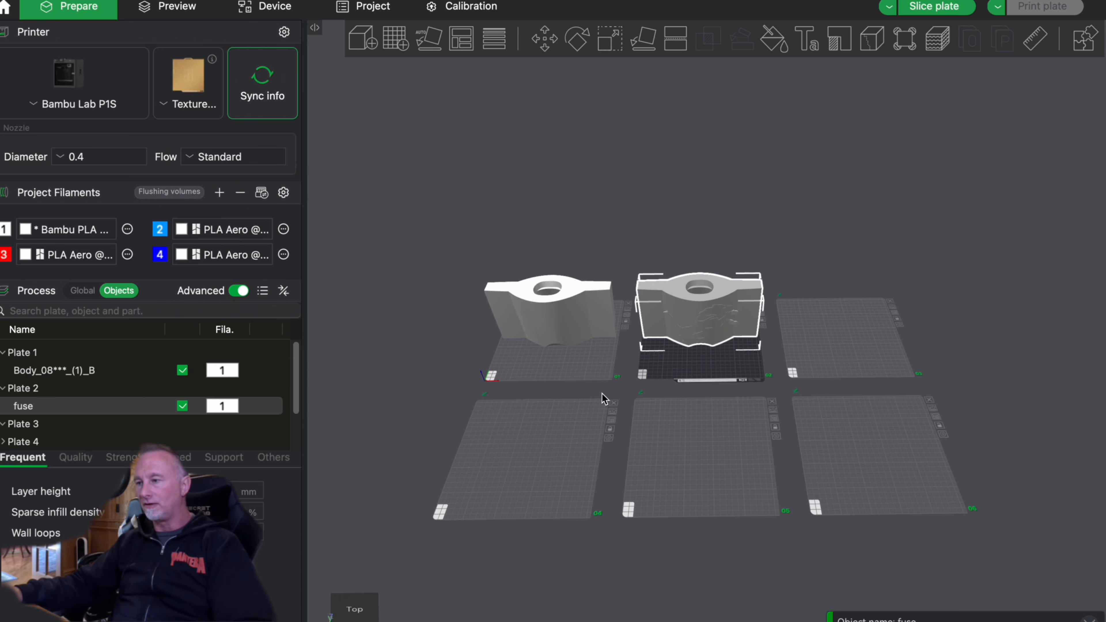
# - Try to color the raised lion with filament 2 using the color painting Fill tool in connected same color mode
pyautogui.moveTo(769, 276); pyautogui.dragTo(789, 301)
pyautogui.scroll(6, 789, 301)
pyautogui.moveTo(997, 172); pyautogui.dragTo(935, 395, button='right')
pyautogui.moveTo(968, 277); pyautogui.dragTo(838, 177)
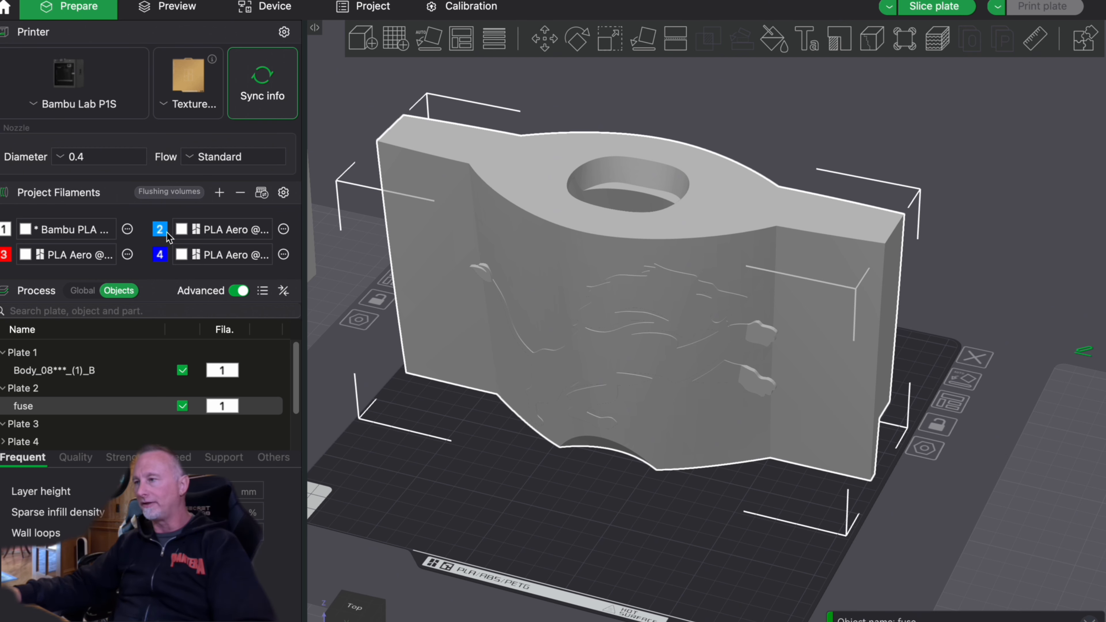
pyautogui.click(850, 123)
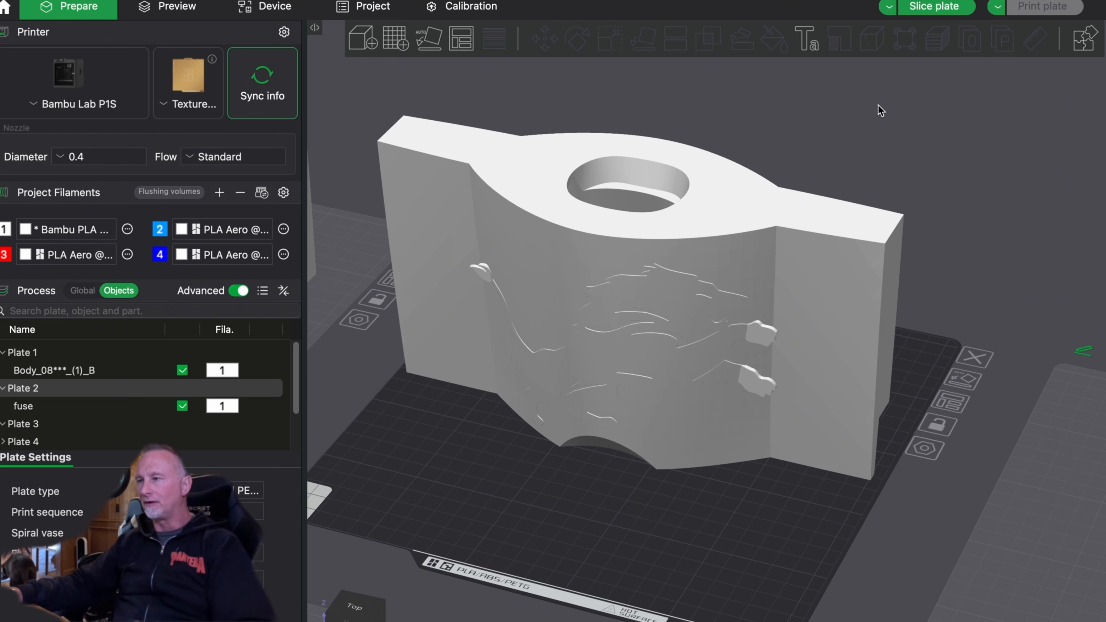
pyautogui.click(807, 229)
pyautogui.click(774, 38)
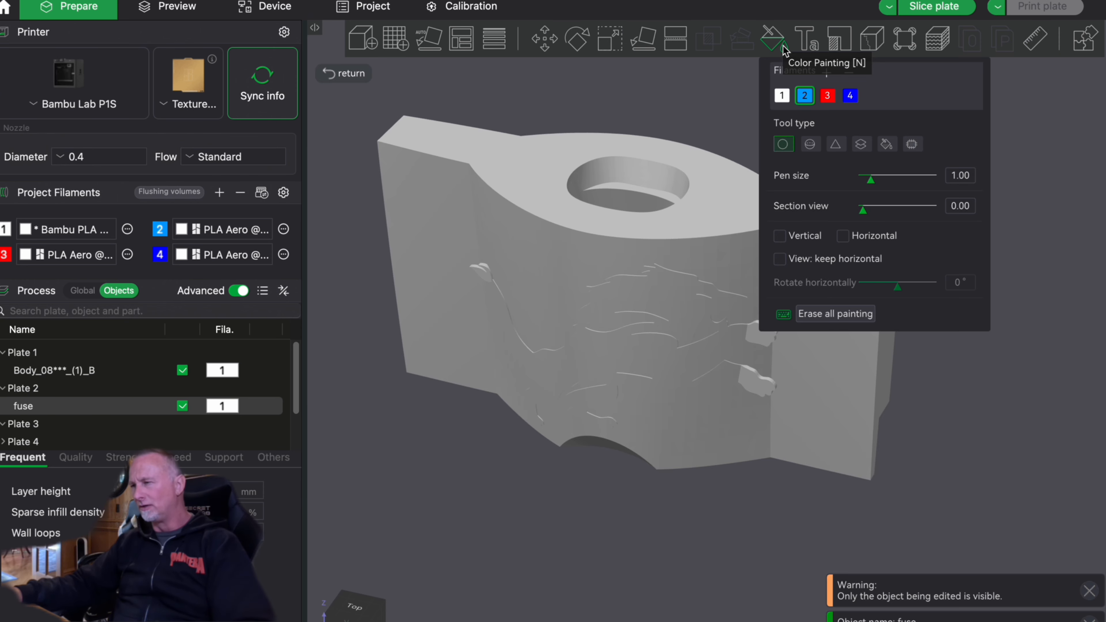
pyautogui.click(887, 146)
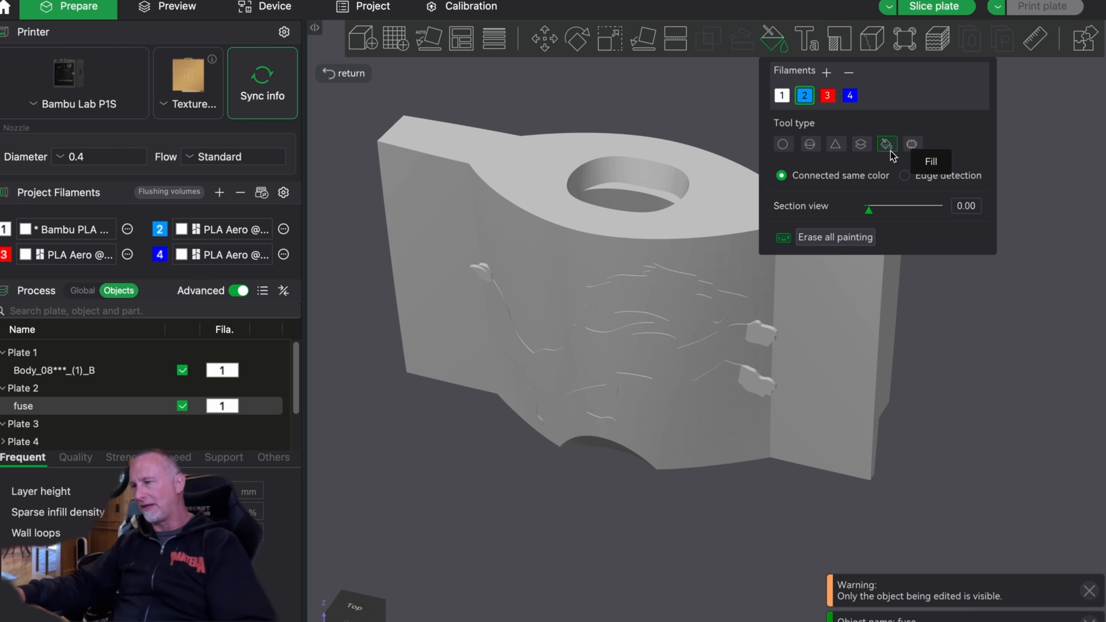
pyautogui.scroll(6, 726, 311)
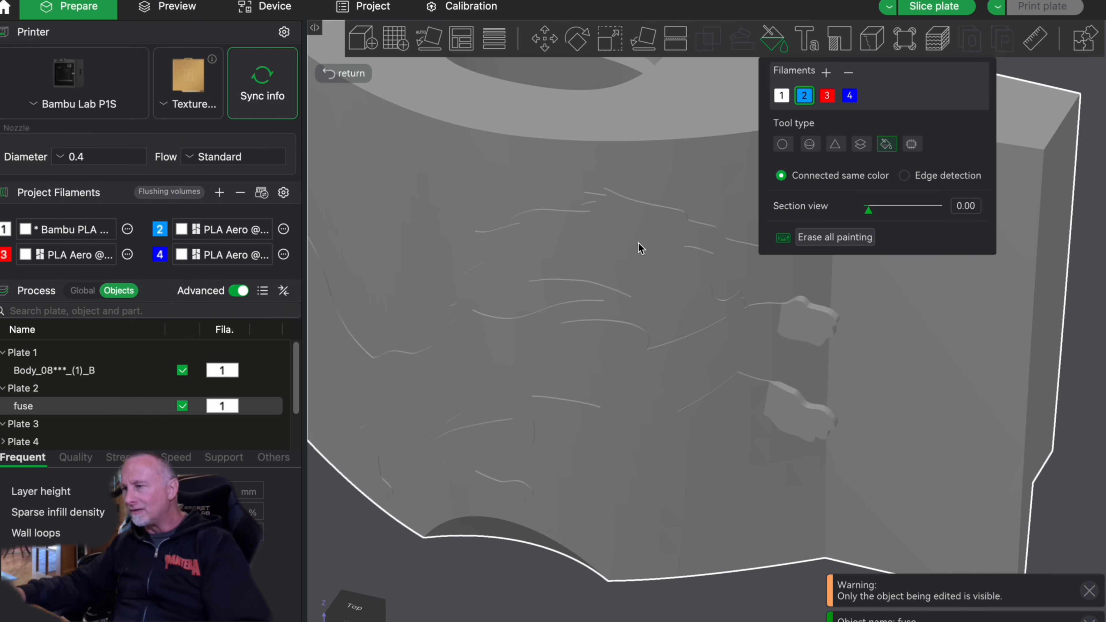
pyautogui.click(640, 249)
pyautogui.press('Escape')
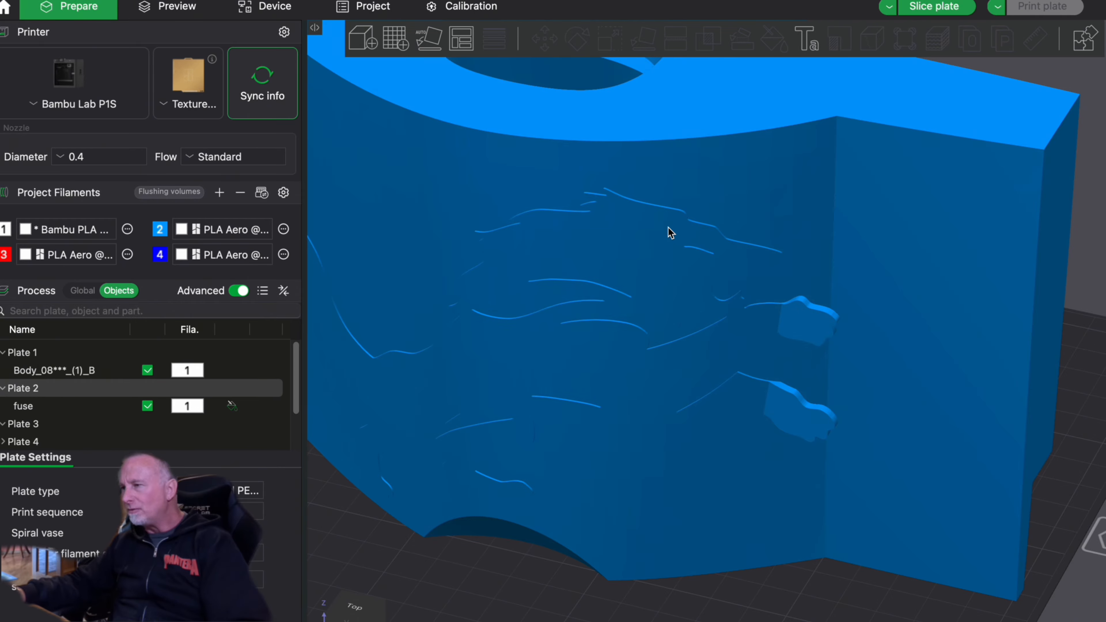
# - Color the main lion body with filament 2 using the Fill tool with edge detection and a smart fill angle of 3.00
pyautogui.press('n')
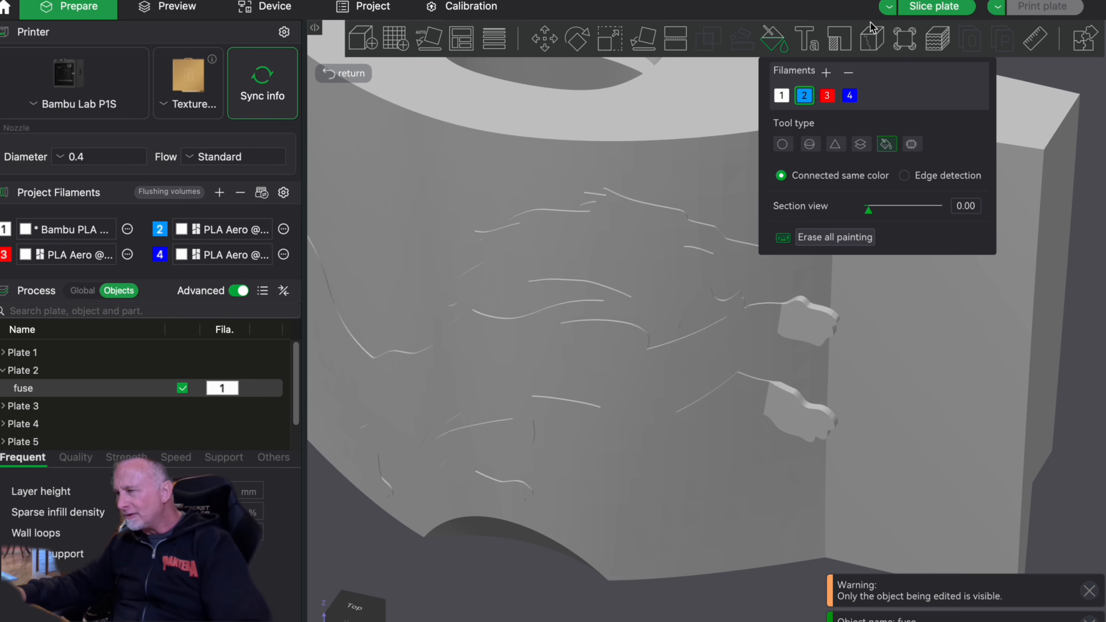
pyautogui.click(910, 176)
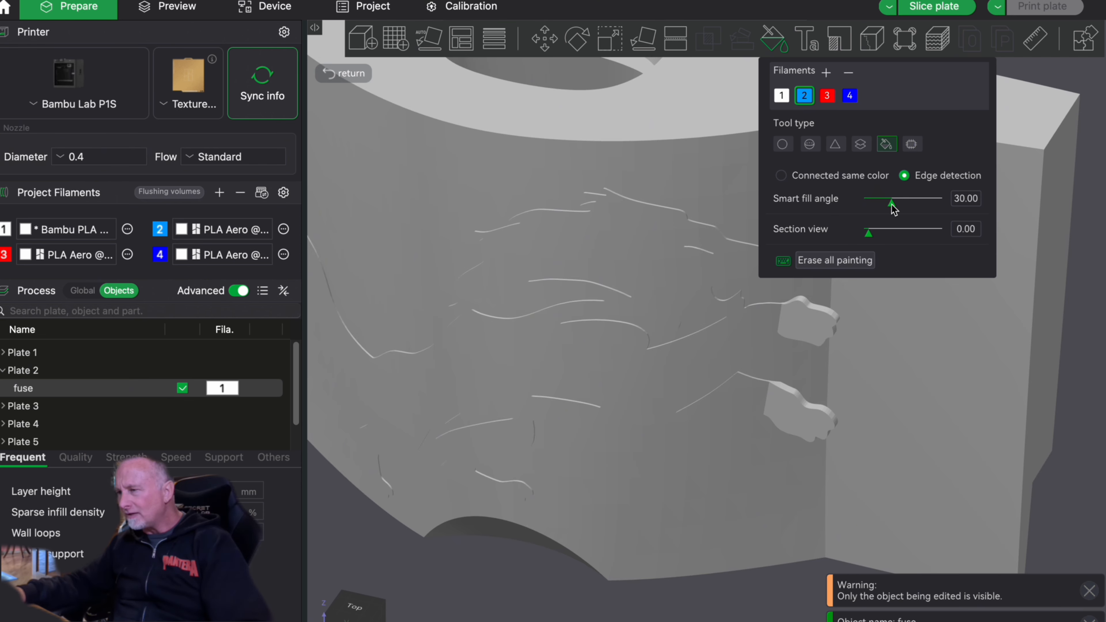
pyautogui.moveTo(892, 204); pyautogui.dragTo(882, 203)
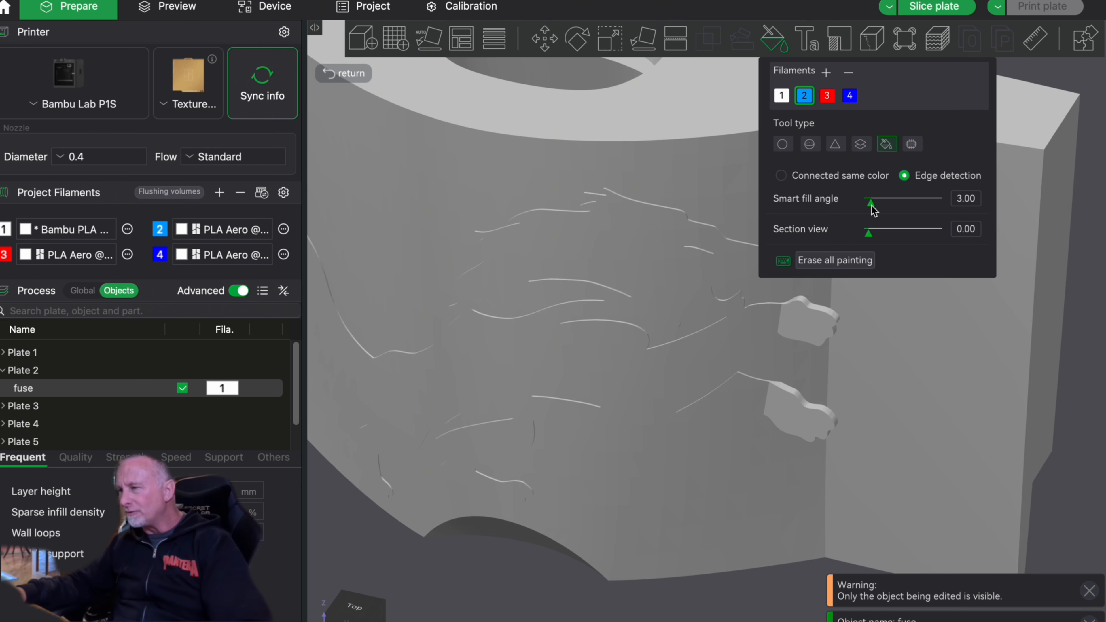
pyautogui.click(685, 269)
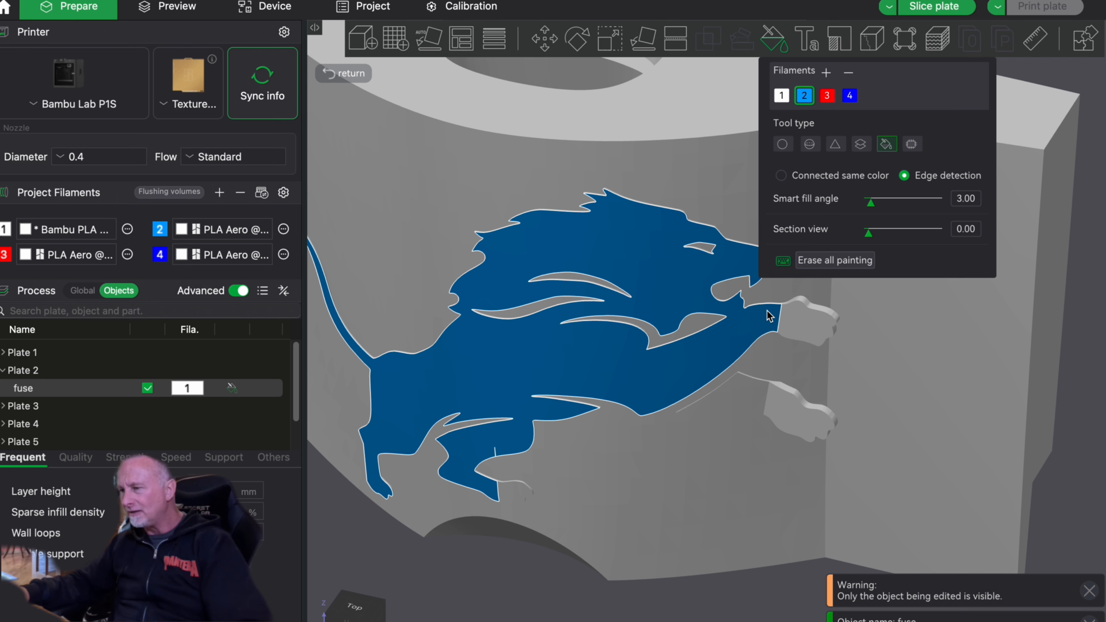
# - Fill both front paws, the separate lower front leg and the unpainted hind foot with filament 2
pyautogui.click(805, 322)
pyautogui.click(800, 418)
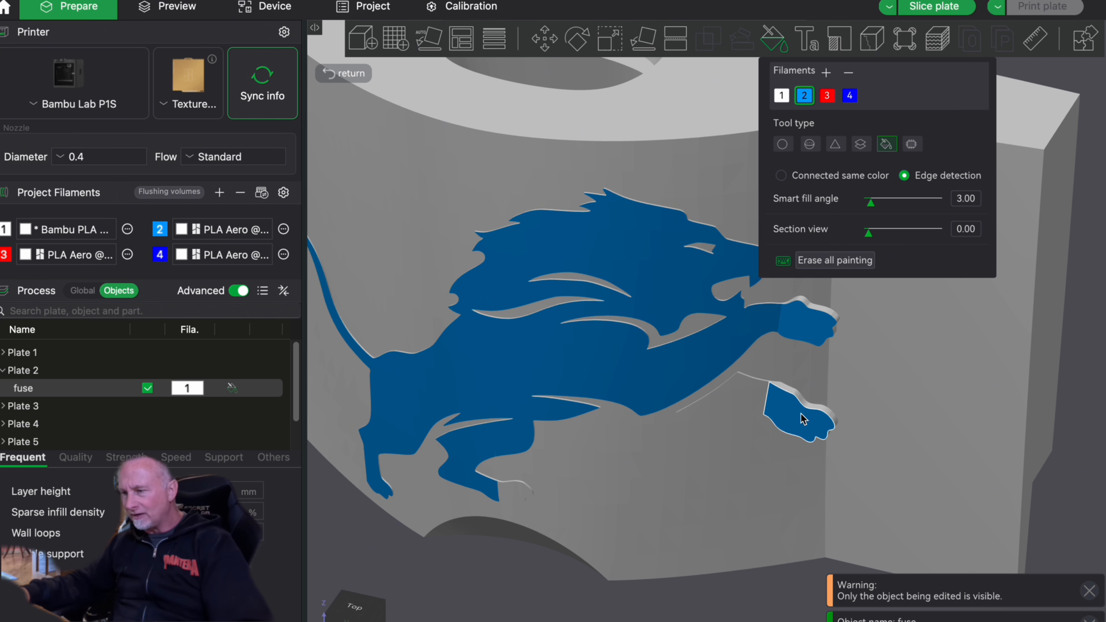
pyautogui.click(750, 404)
pyautogui.click(516, 491)
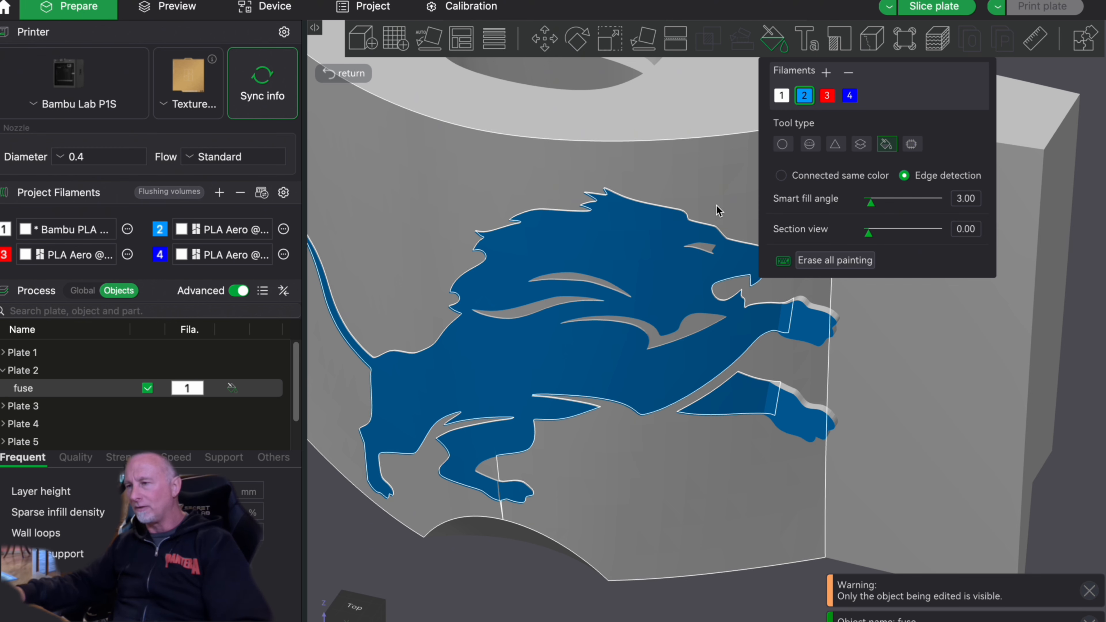
pyautogui.moveTo(702, 200); pyautogui.dragTo(678, 198, button='right')
pyautogui.scroll(1, 689, 177)
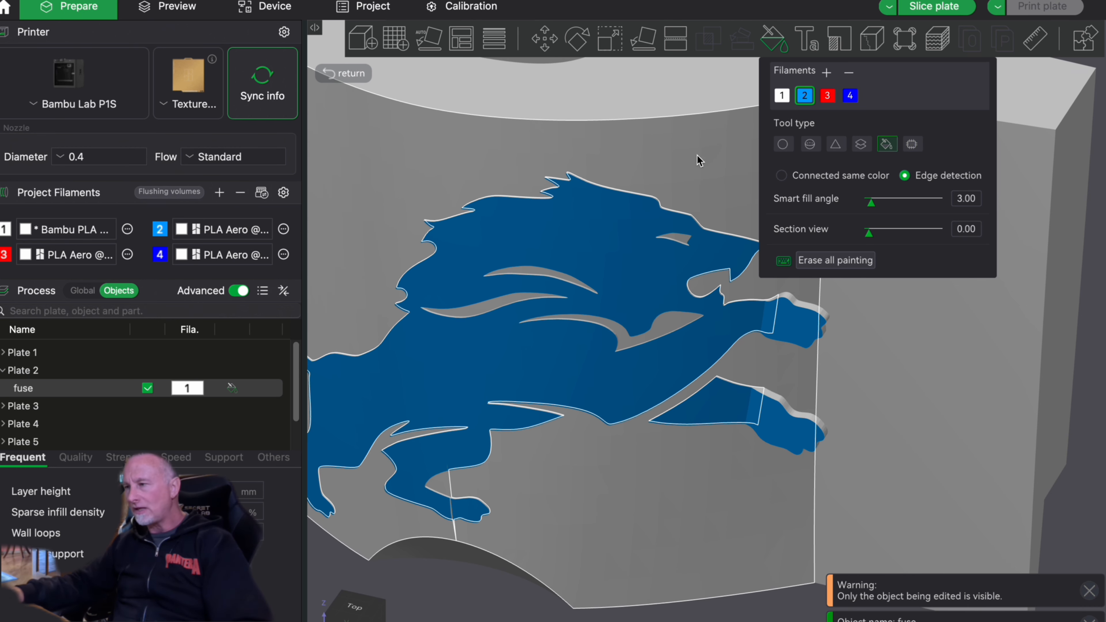
# - Fill the thin raised side faces along the lion's forehead and snout and inside its eye opening with filament 2
pyautogui.moveTo(1102, 365)
pyautogui.mouseDown()
pyautogui.moveTo(1010, 368)
pyautogui.moveTo(1087, 376)
pyautogui.mouseUp()
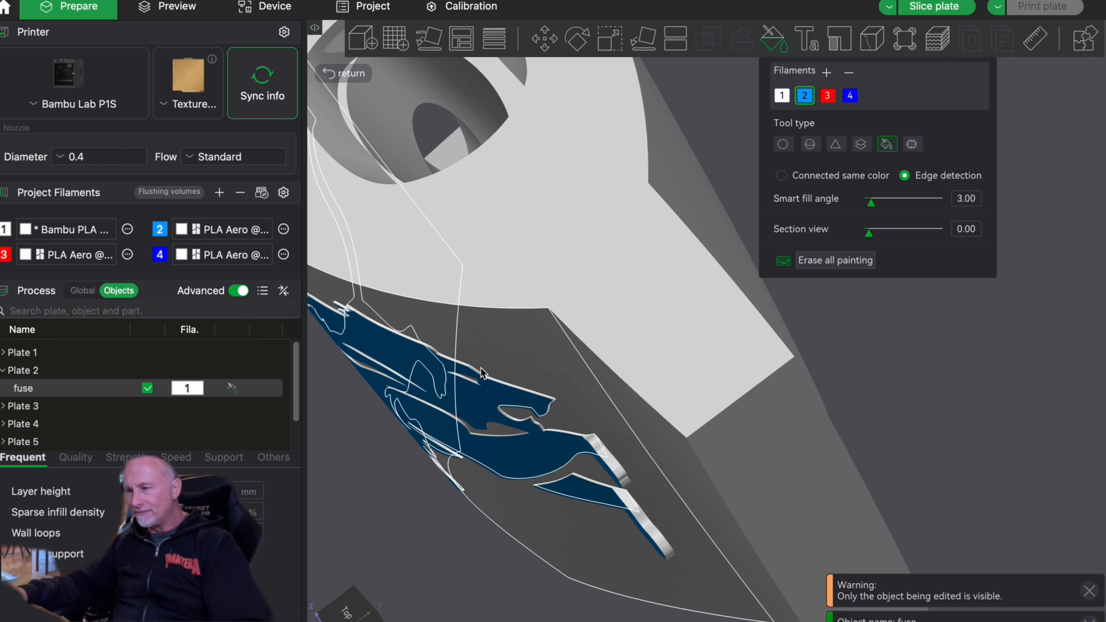
pyautogui.scroll(-10, 433, 375)
pyautogui.scroll(11, 533, 359)
pyautogui.scroll(-3, 532, 359)
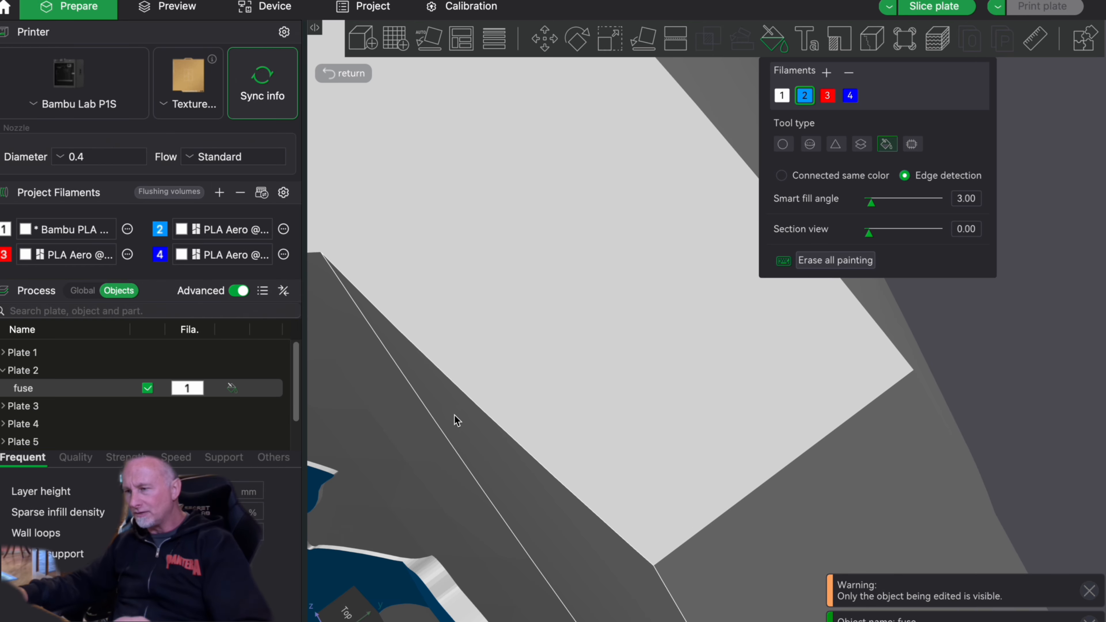
pyautogui.scroll(5, 522, 349)
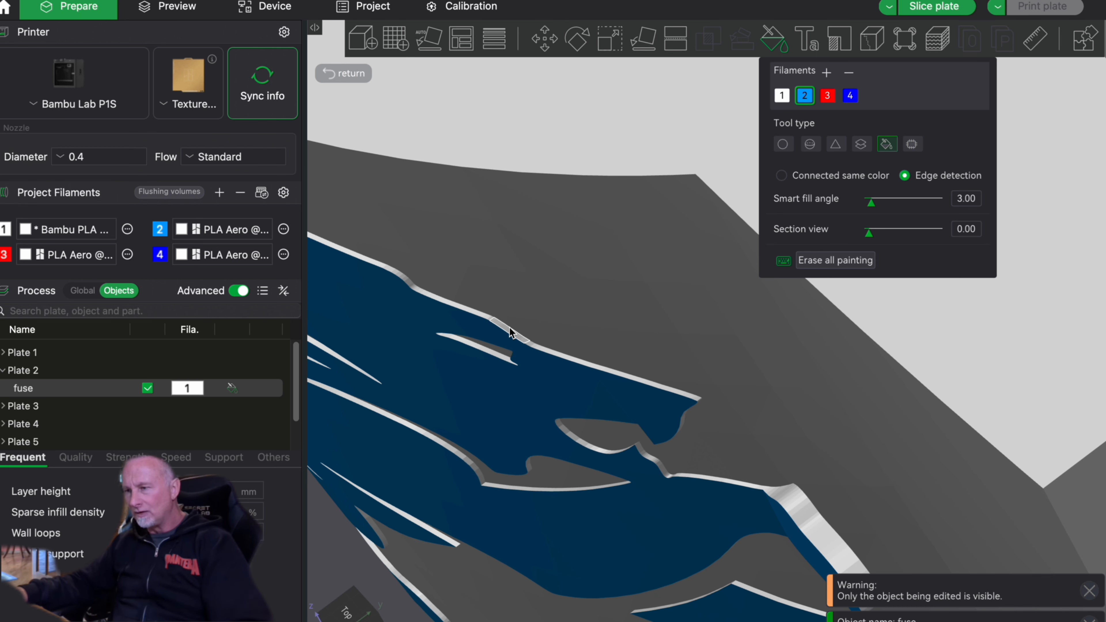
pyautogui.click(470, 310)
pyautogui.click(479, 347)
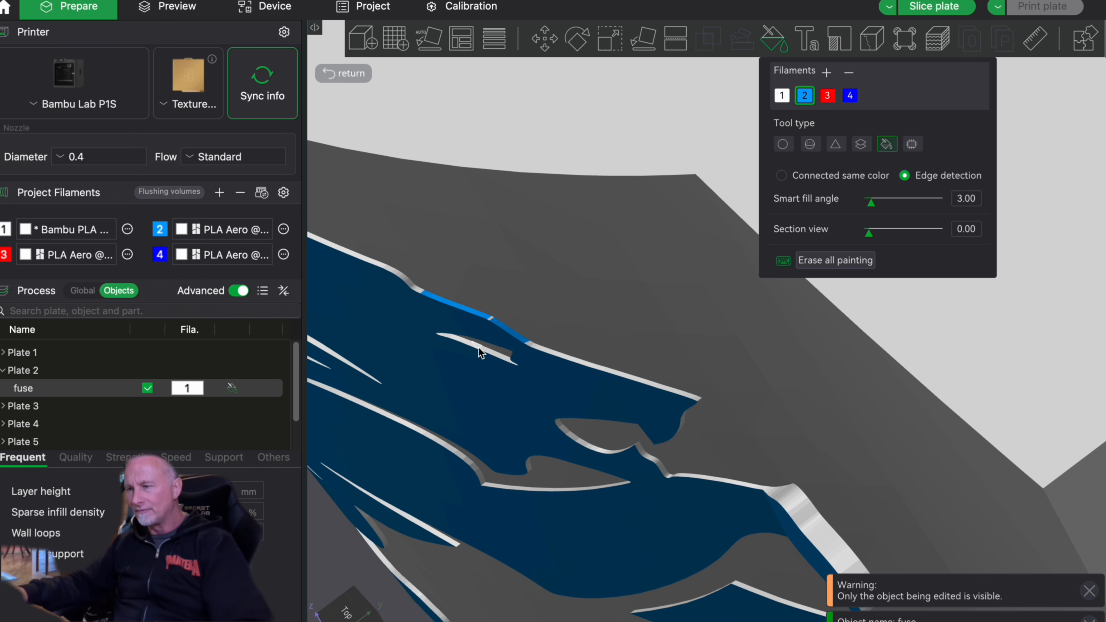
pyautogui.click(540, 348)
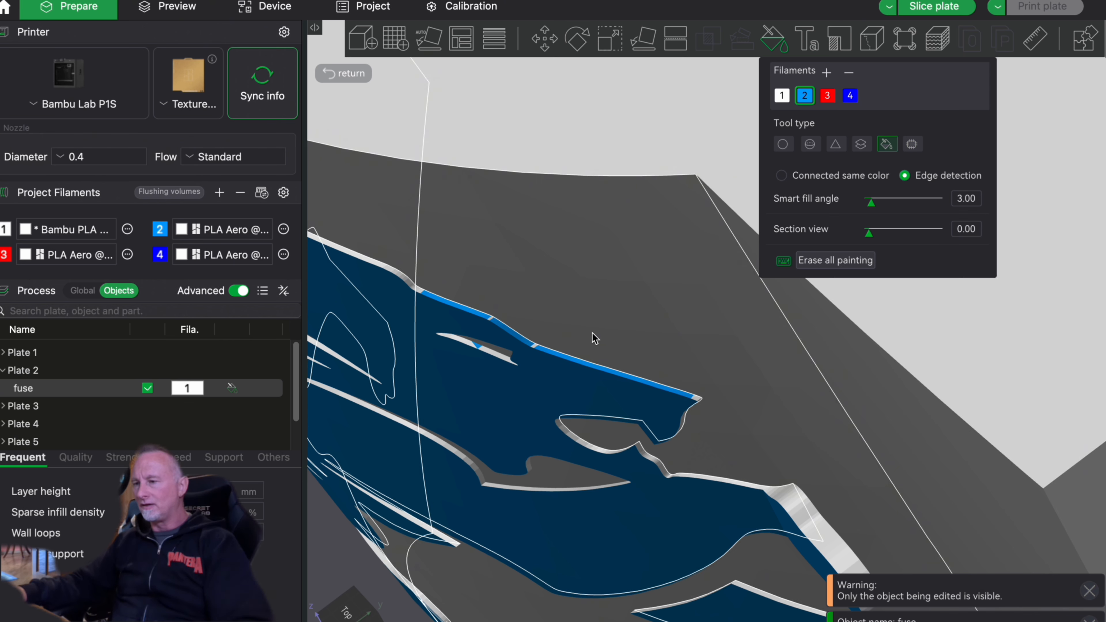
pyautogui.moveTo(770, 358)
pyautogui.mouseDown(button='right')
pyautogui.moveTo(824, 306)
pyautogui.moveTo(837, 311)
pyautogui.mouseUp(button='right')
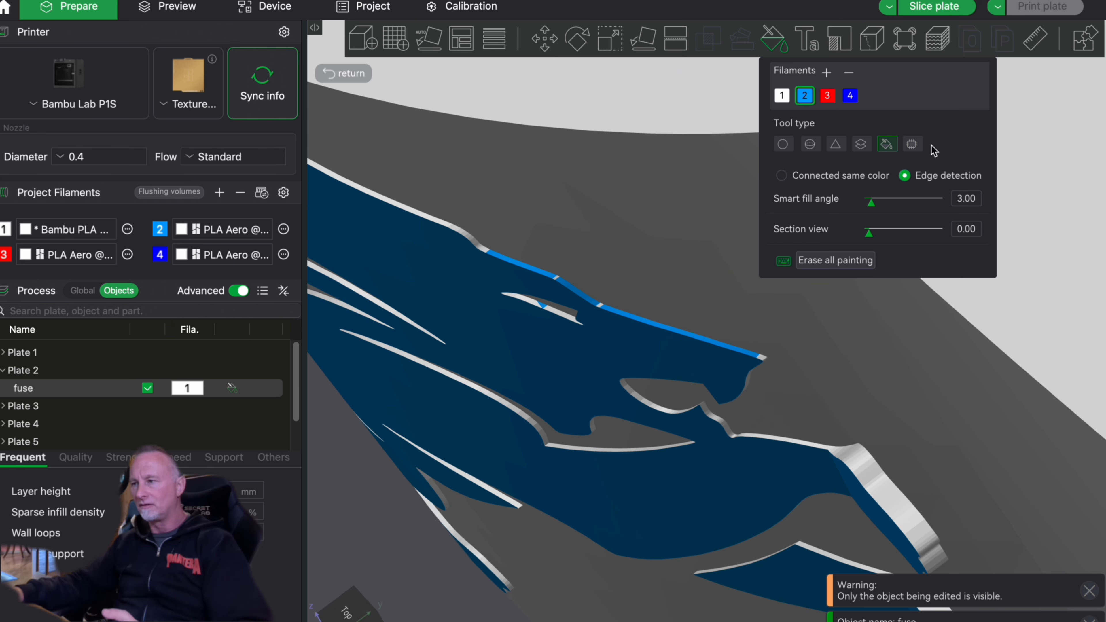
# - Close color painting and examine the painted lion from the front of the fuselage
pyautogui.click(776, 42)
pyautogui.scroll(10, 943, 232)
pyautogui.scroll(-15, 937, 232)
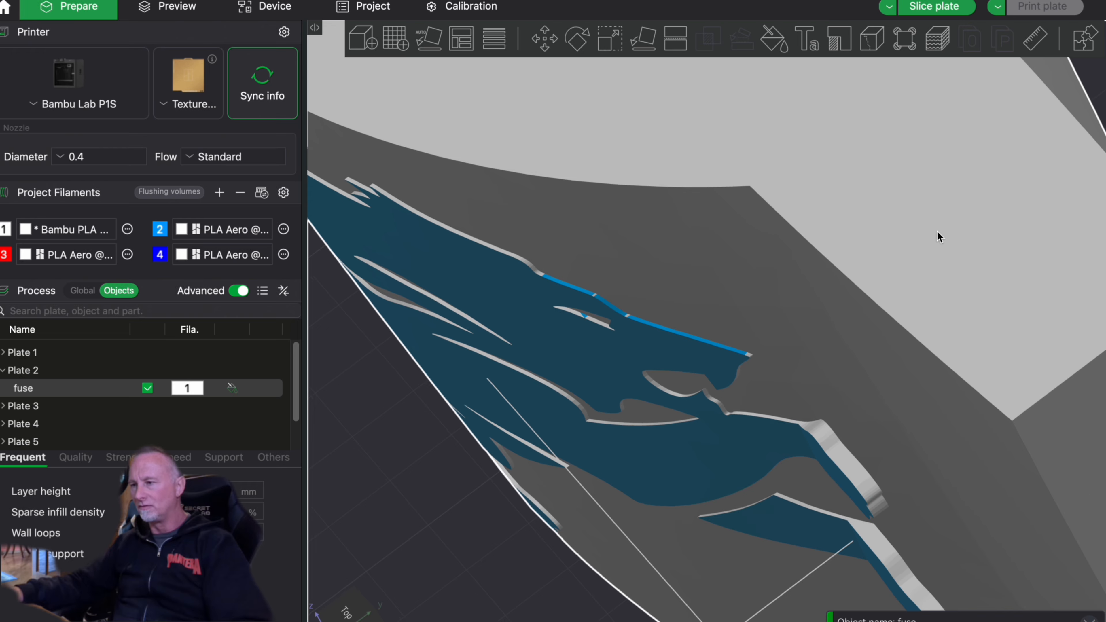
pyautogui.moveTo(991, 175); pyautogui.dragTo(915, 239)
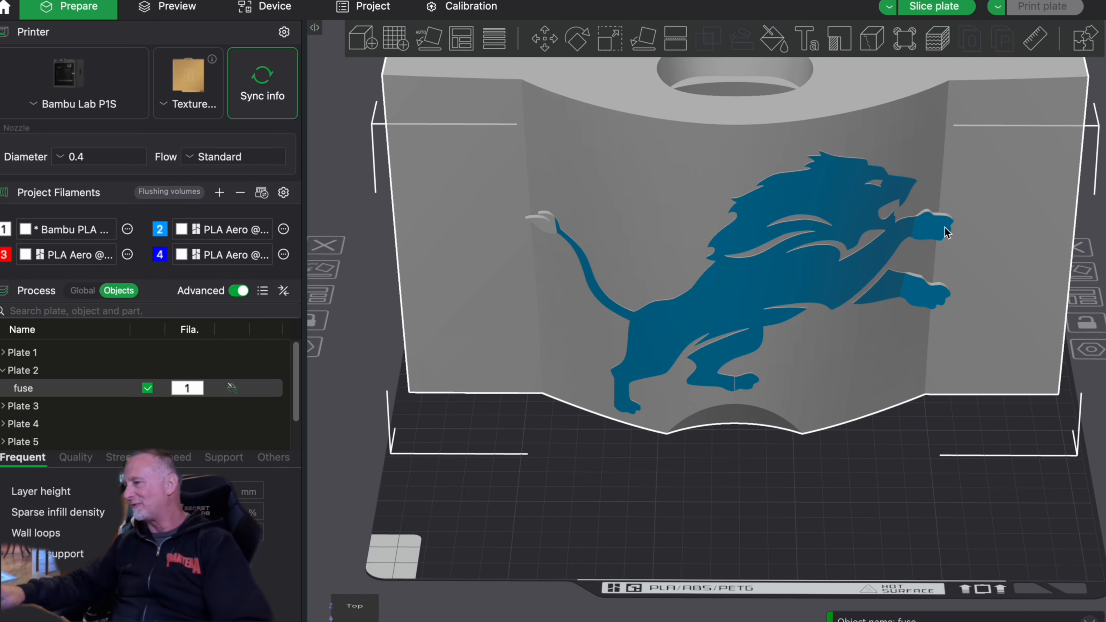
pyautogui.moveTo(1093, 231); pyautogui.dragTo(1041, 240)
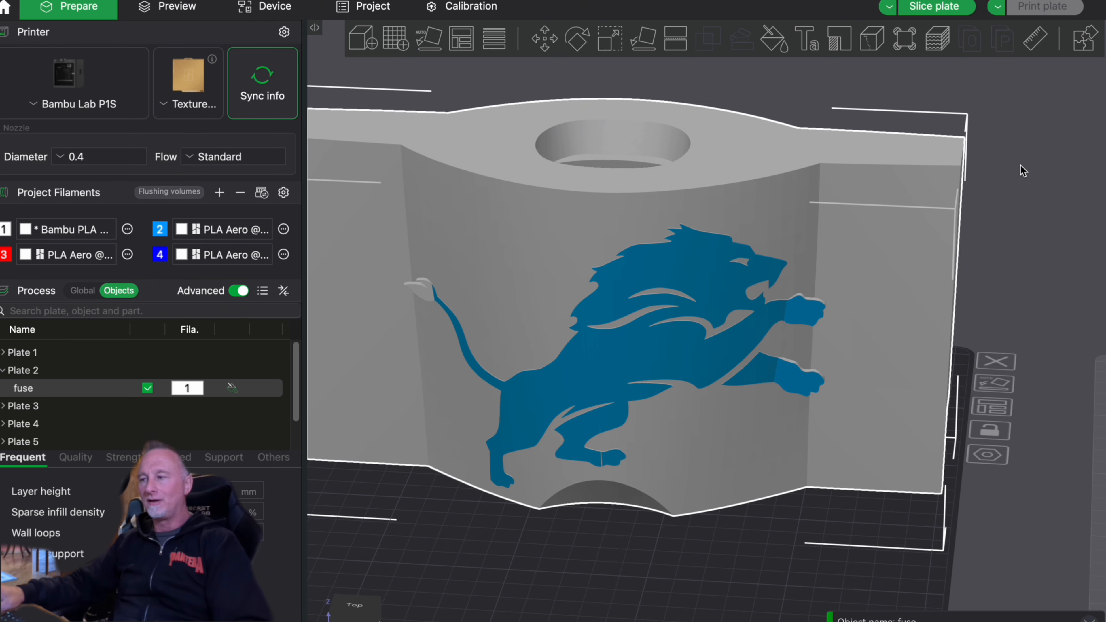
pyautogui.moveTo(1021, 171); pyautogui.dragTo(1019, 177, button='right')
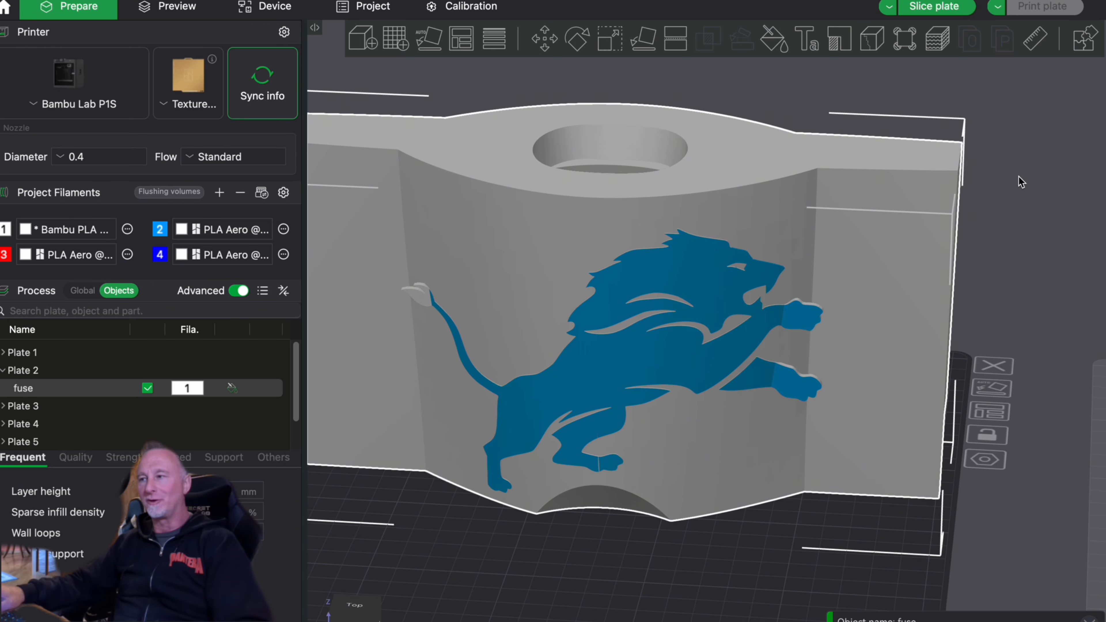